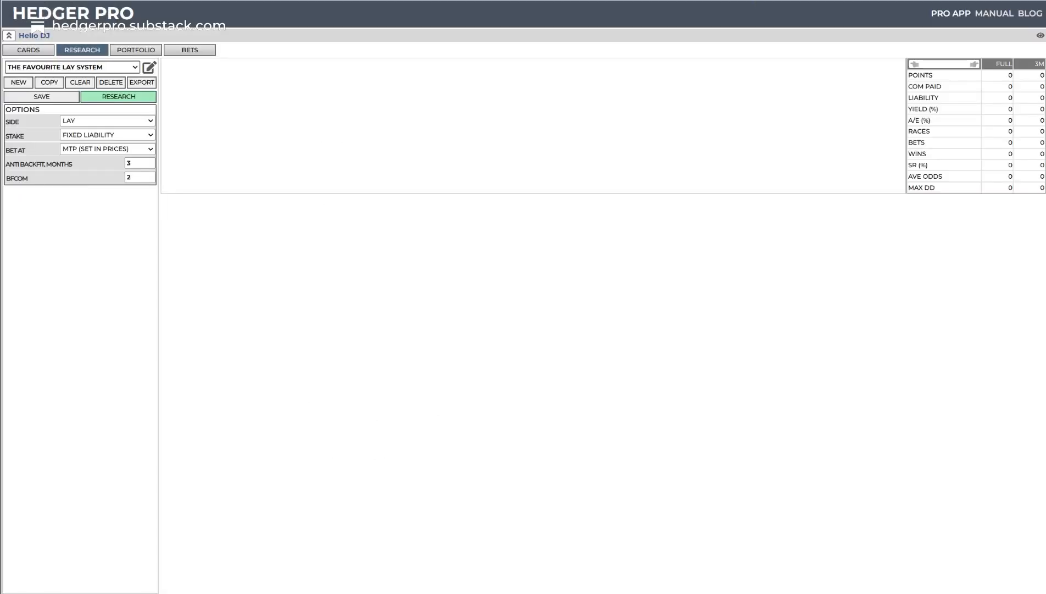
- Add the MTP, Odds, Odds Rank and Fav factors from the Prices group to The Favourite Lay System
click(151, 67)
scroll(66, 429, down, 10)
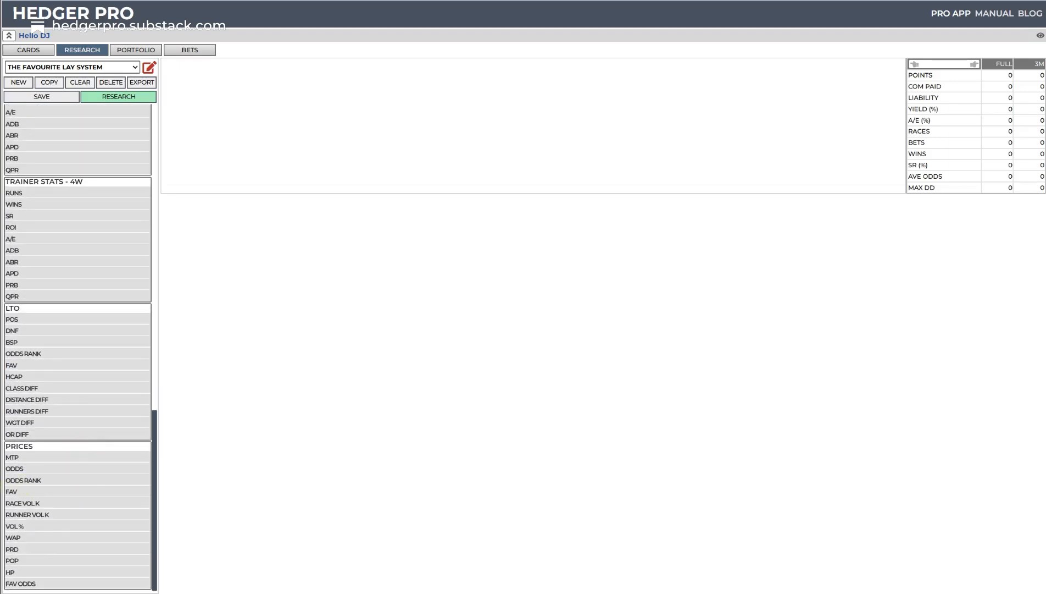
click(18, 458)
click(18, 469)
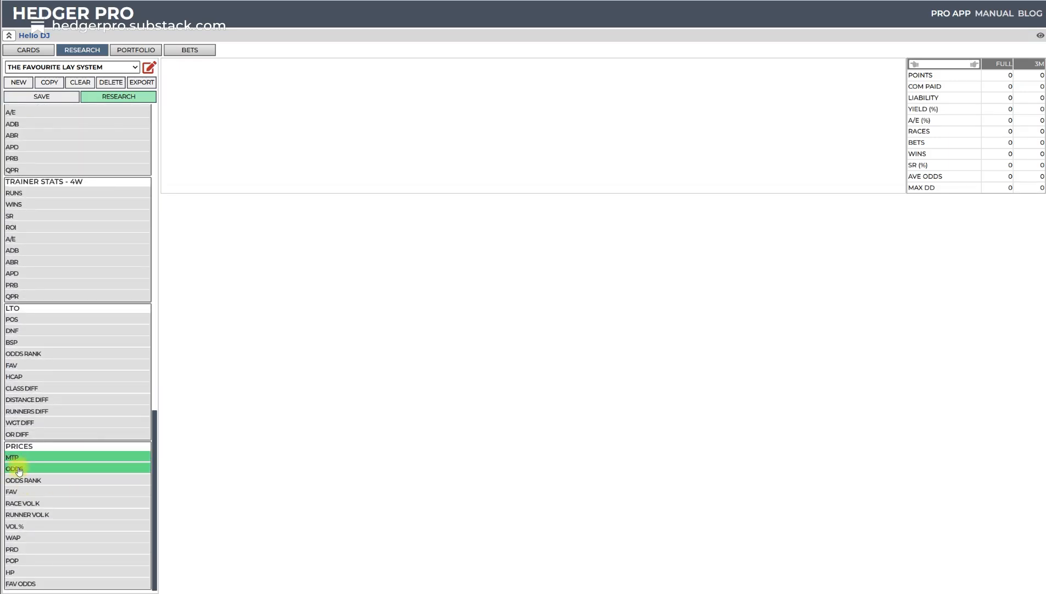
click(33, 480)
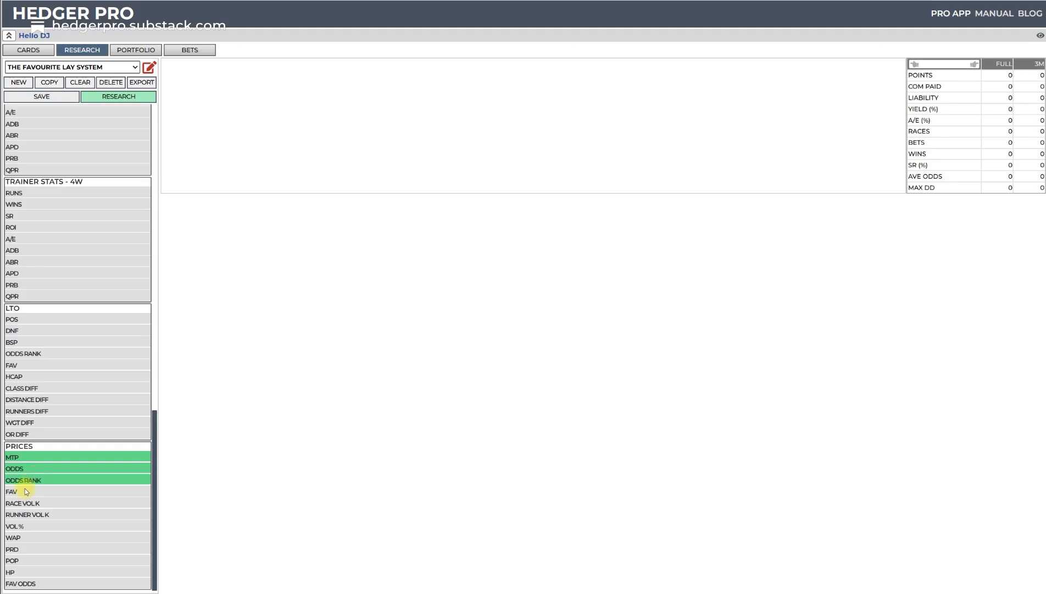
click(22, 493)
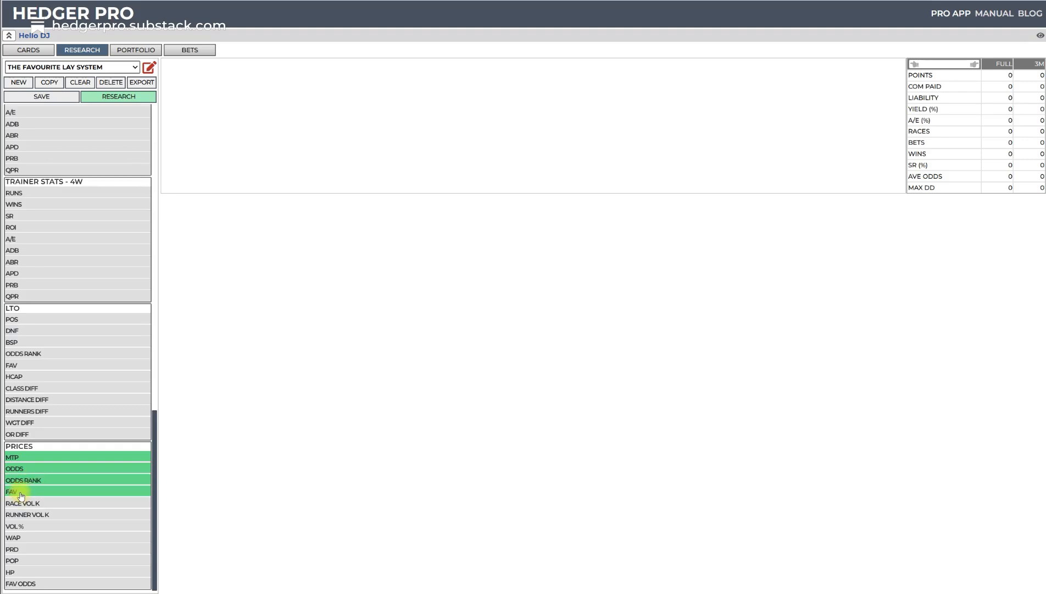
- Add the Race#, Runners and Dist (F) factors from the Race group and run the research
scroll(21, 496, up, 15)
click(19, 365)
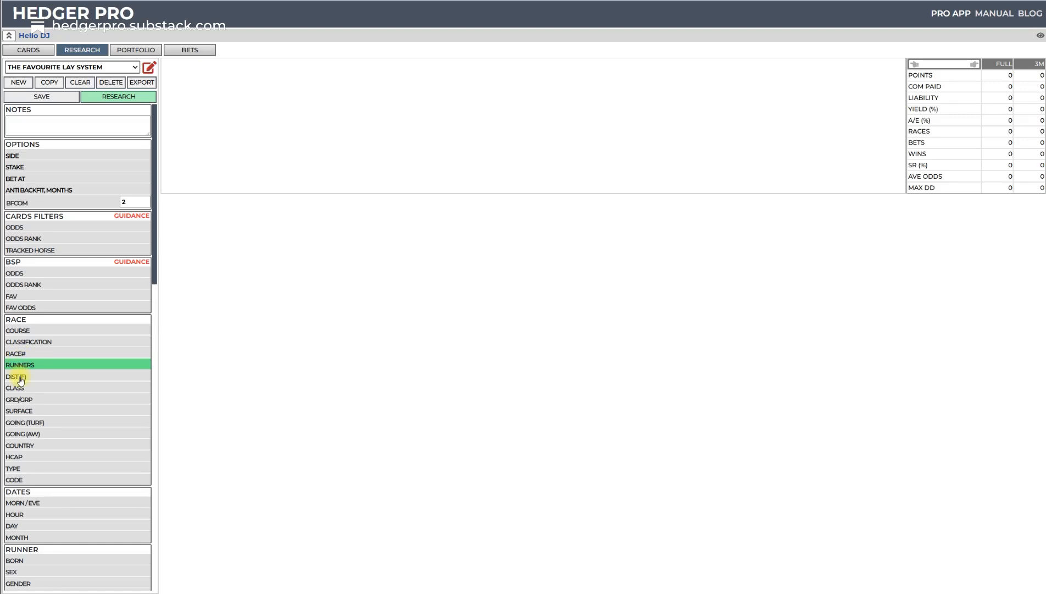
click(20, 377)
click(19, 354)
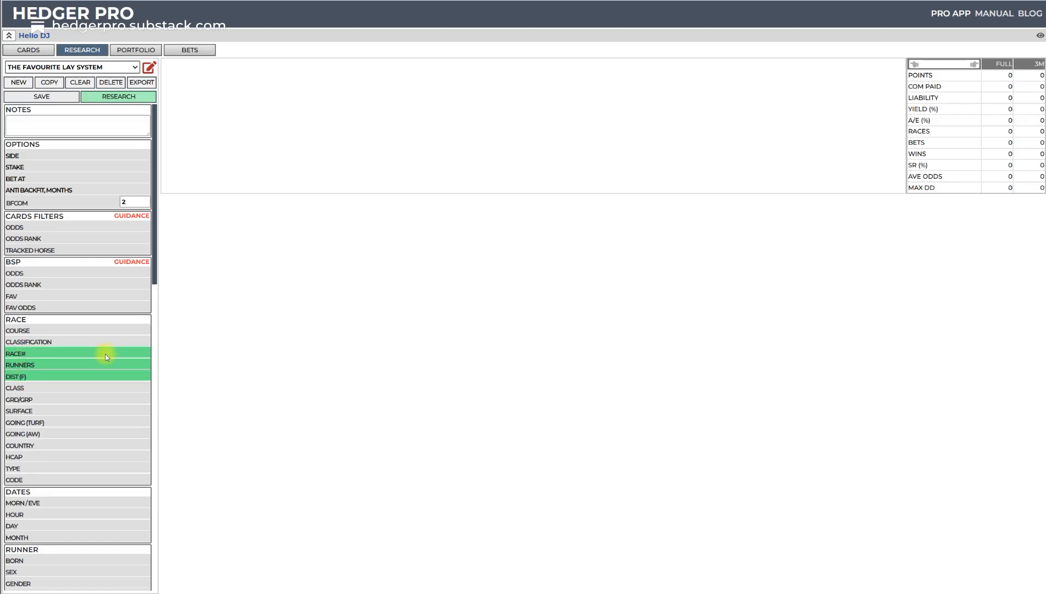
click(126, 100)
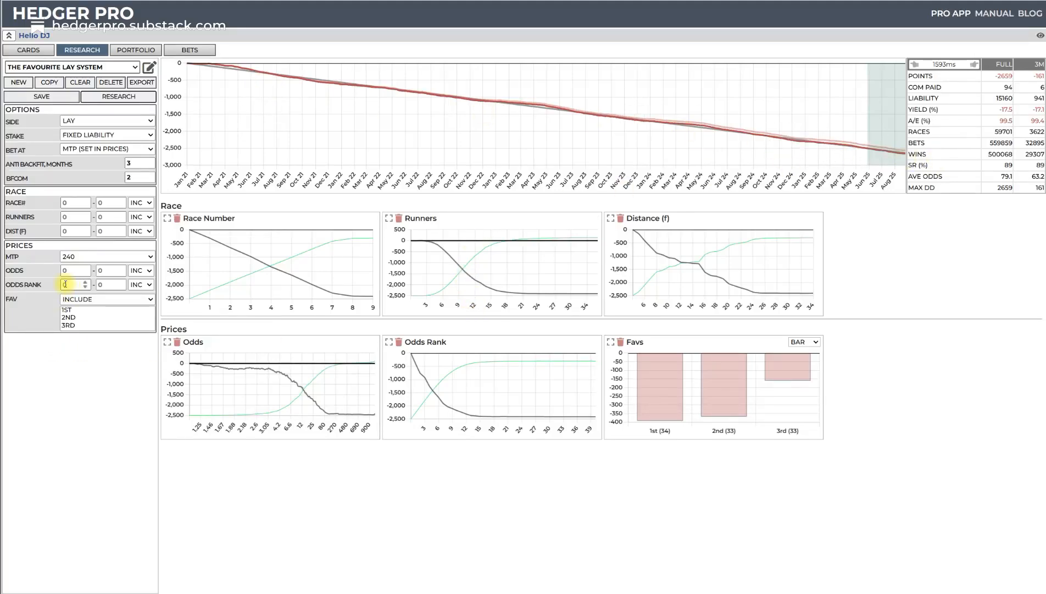
- Set runners to 10–50, MTP to 1, odds to 1–3 and odds rank to 1–1, and run the research
click(132, 99)
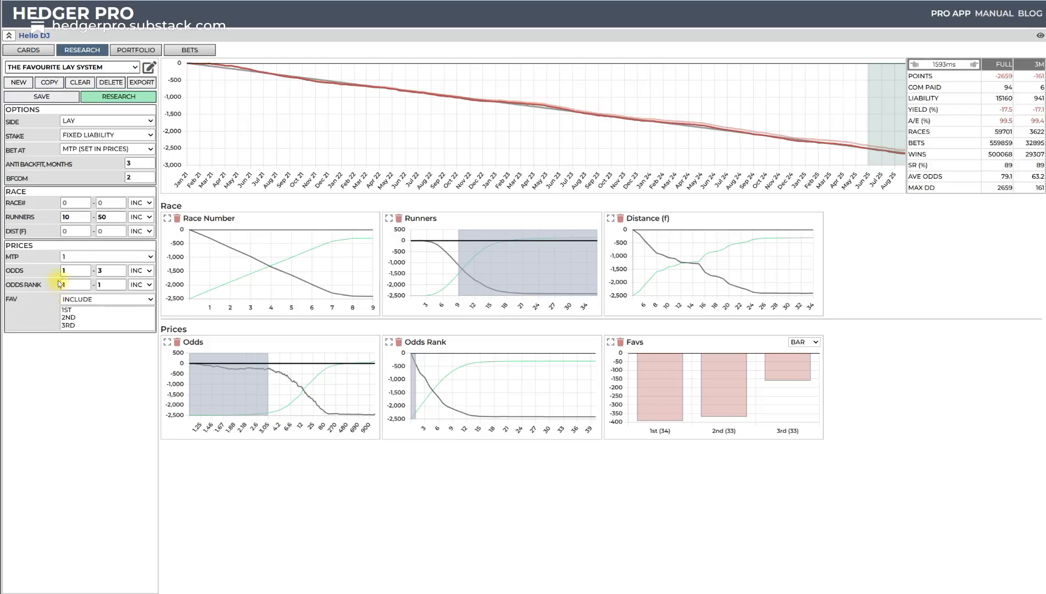
click(120, 98)
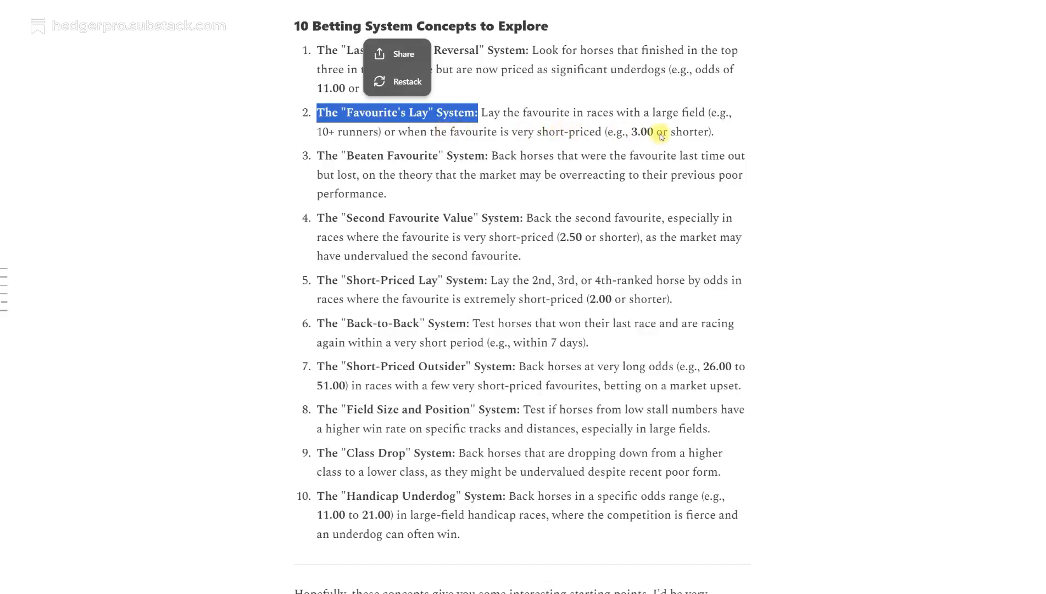
- Highlight the short-priced favourite condition in the betting concepts article and rerun the research in Hedger Pro with the odds range cleared
drag(385, 132, 722, 132)
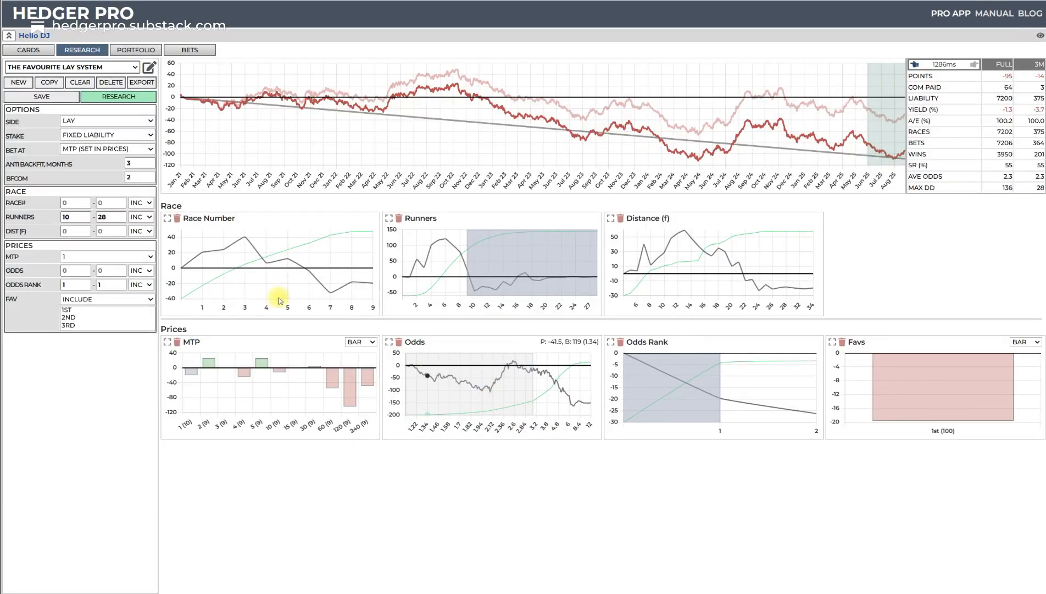
click(122, 100)
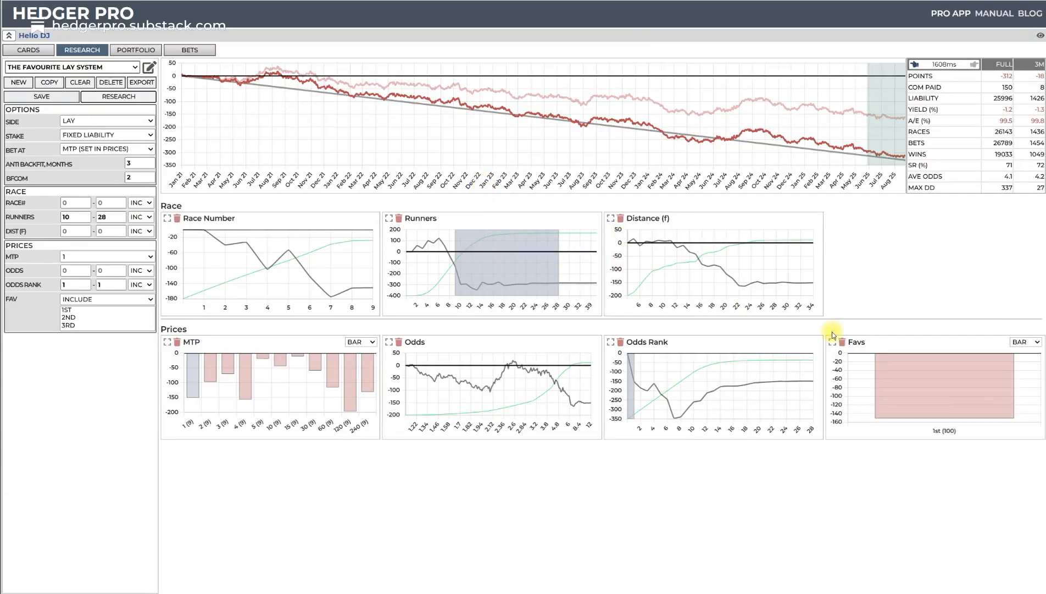
- Select the 2.08–2.56 range on the enlarged Odds chart and rerun the research
click(389, 343)
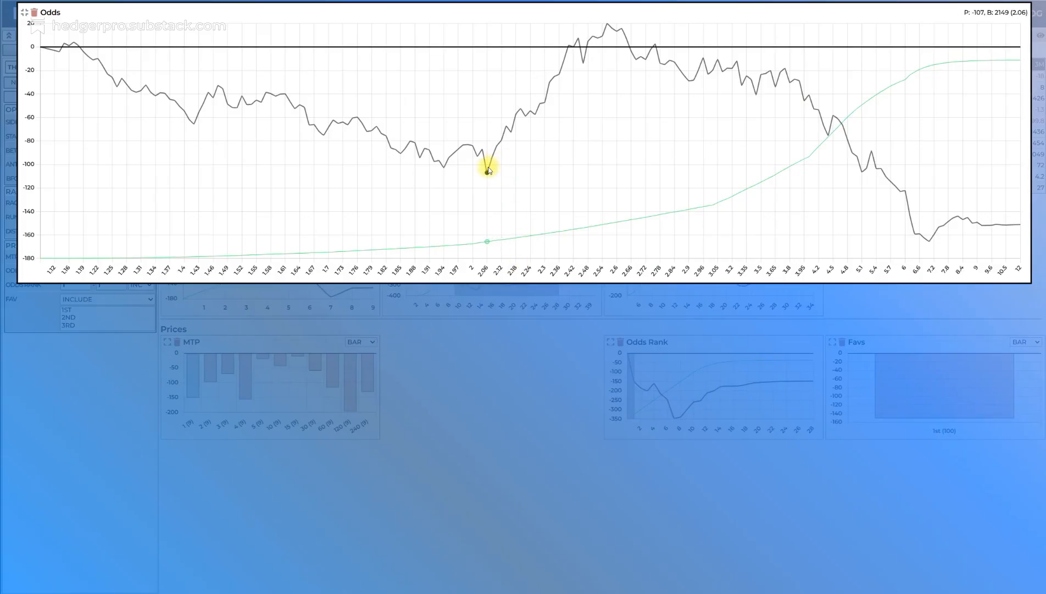
drag(488, 173, 607, 149)
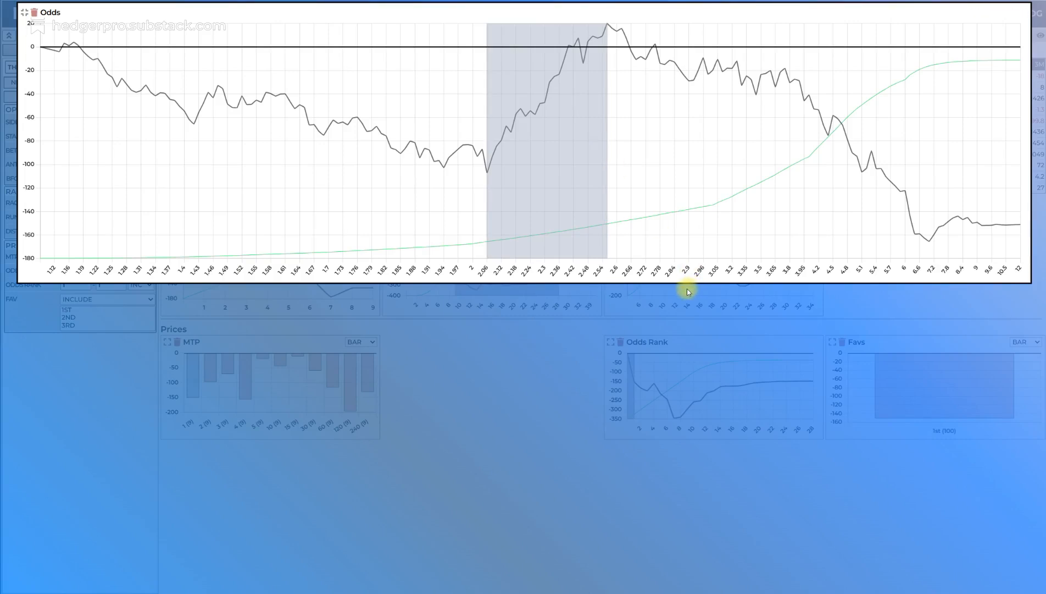
click(24, 12)
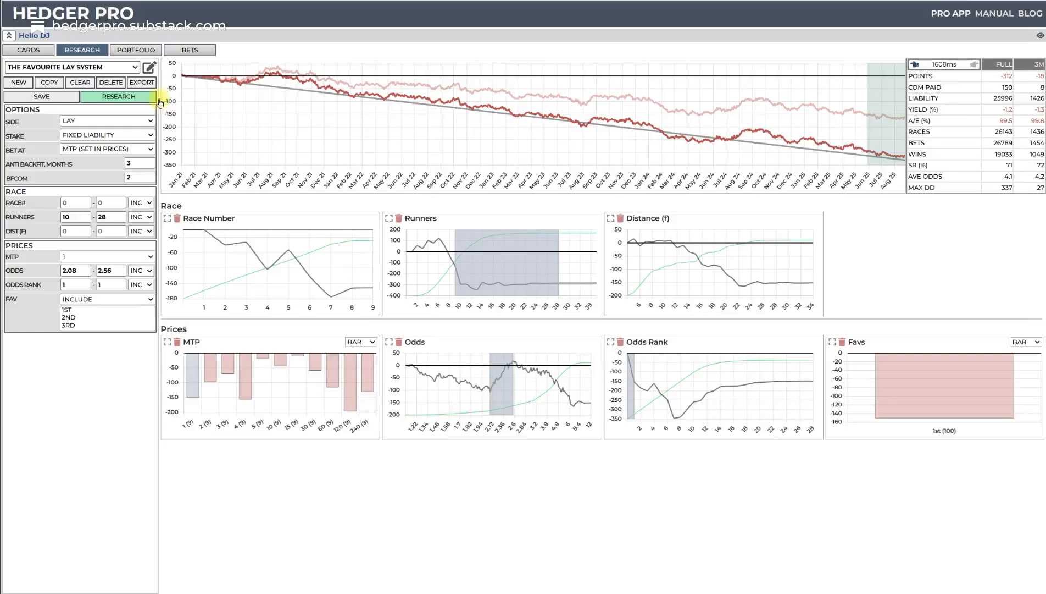
click(117, 98)
click(118, 96)
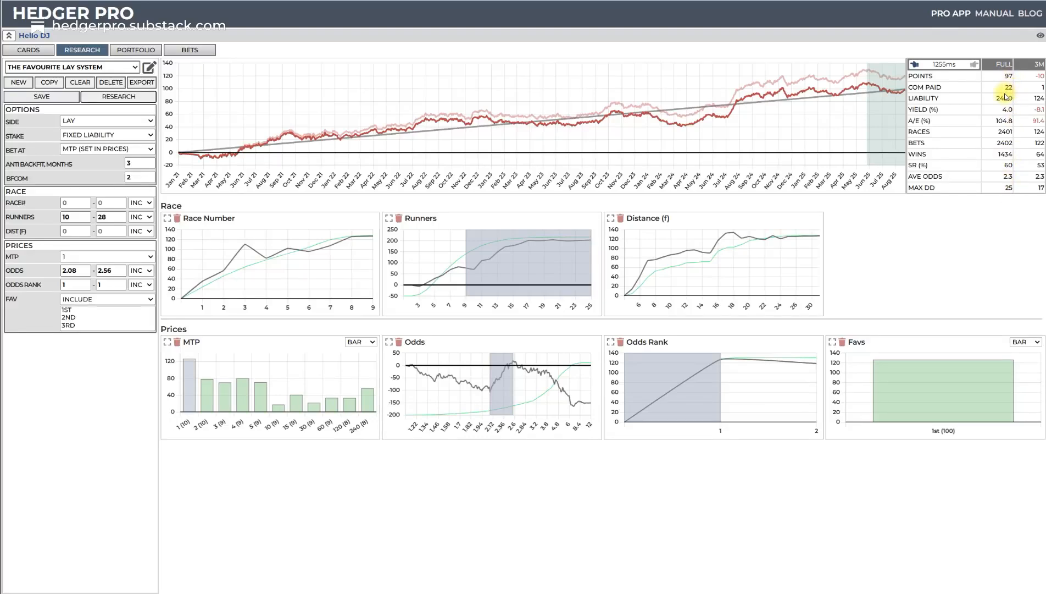
- Set the stake to Fixed Profit and rerun the research
click(147, 135)
click(127, 157)
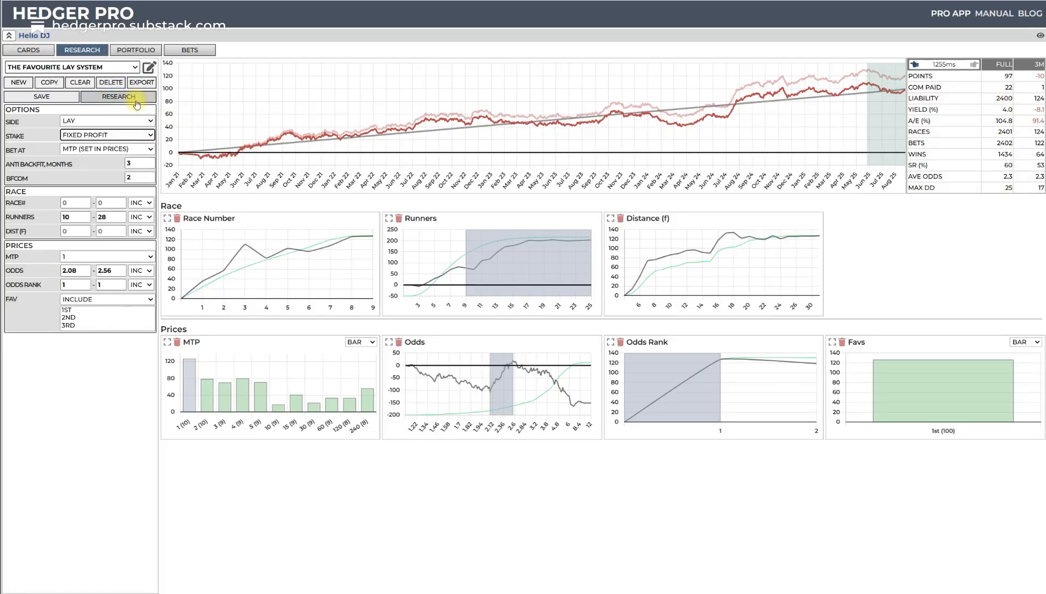
click(135, 101)
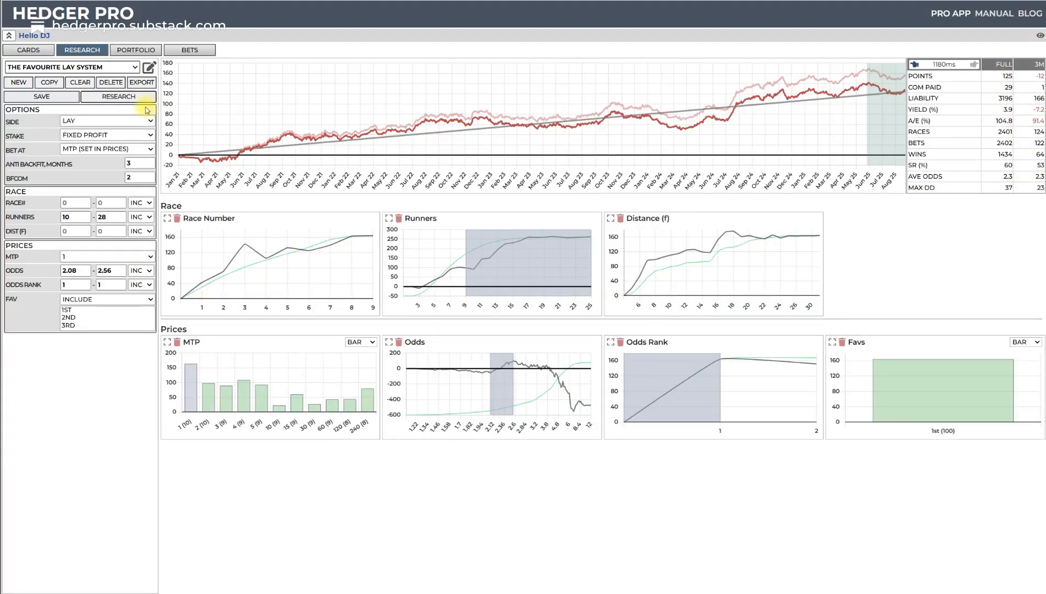
- Set the stake back to Fixed Liability and rerun the research
click(150, 135)
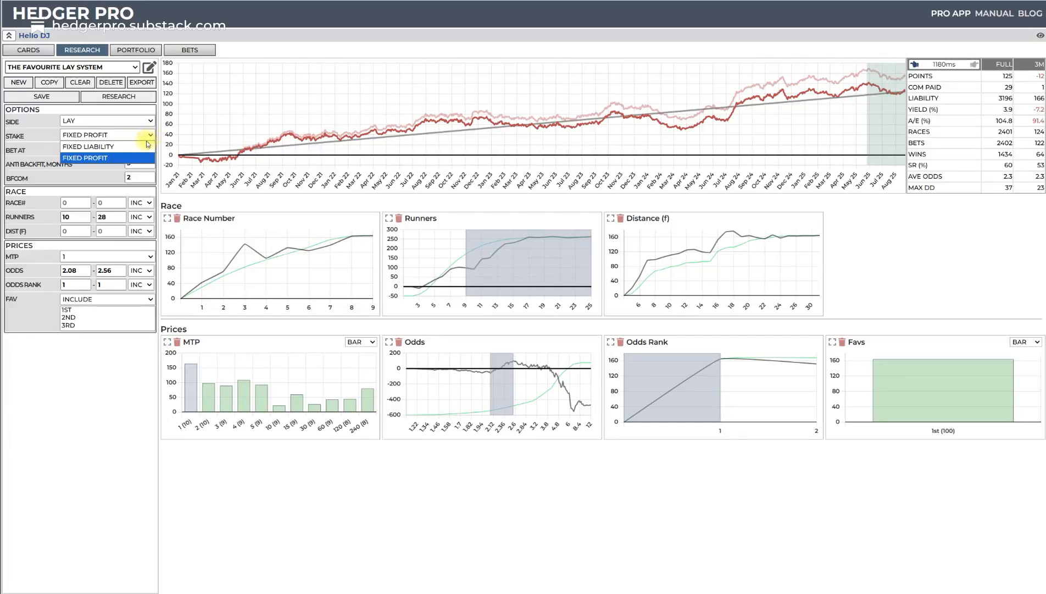
click(122, 149)
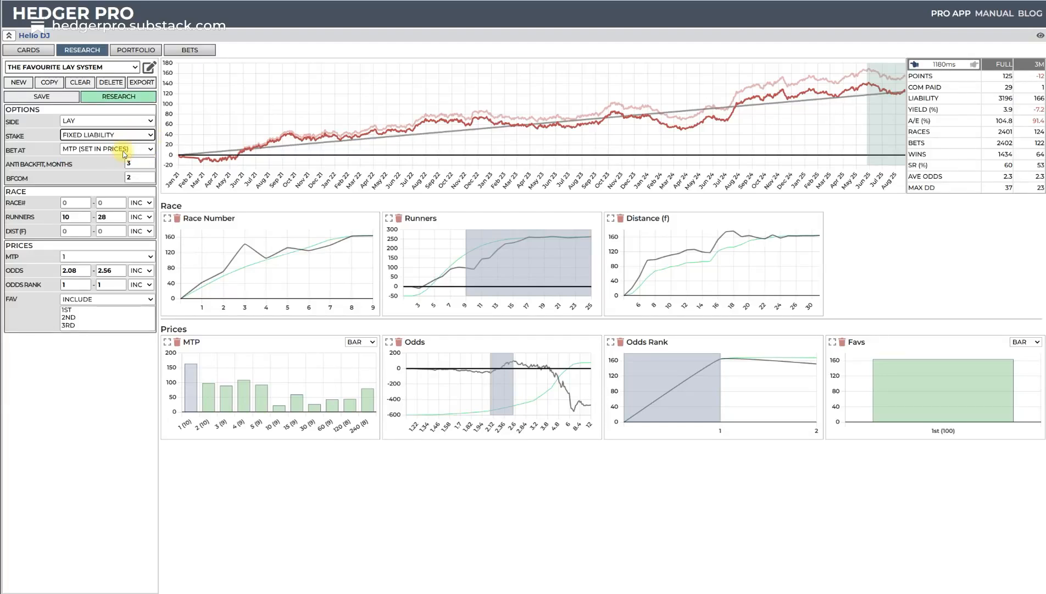
click(130, 100)
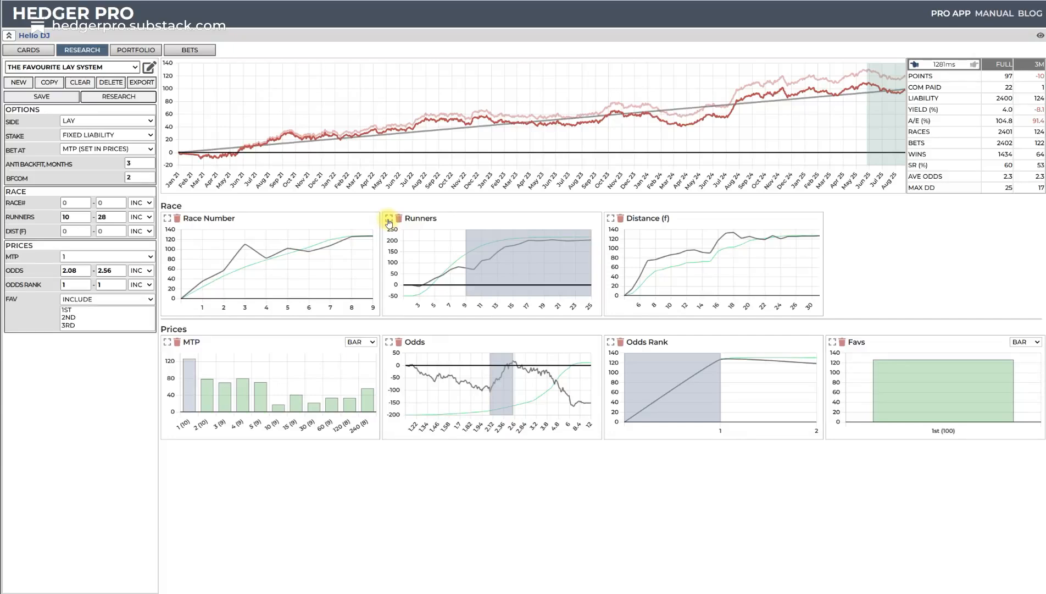
- Narrow the runners range to 11–25 on the Runners chart and rerun the research
click(475, 247)
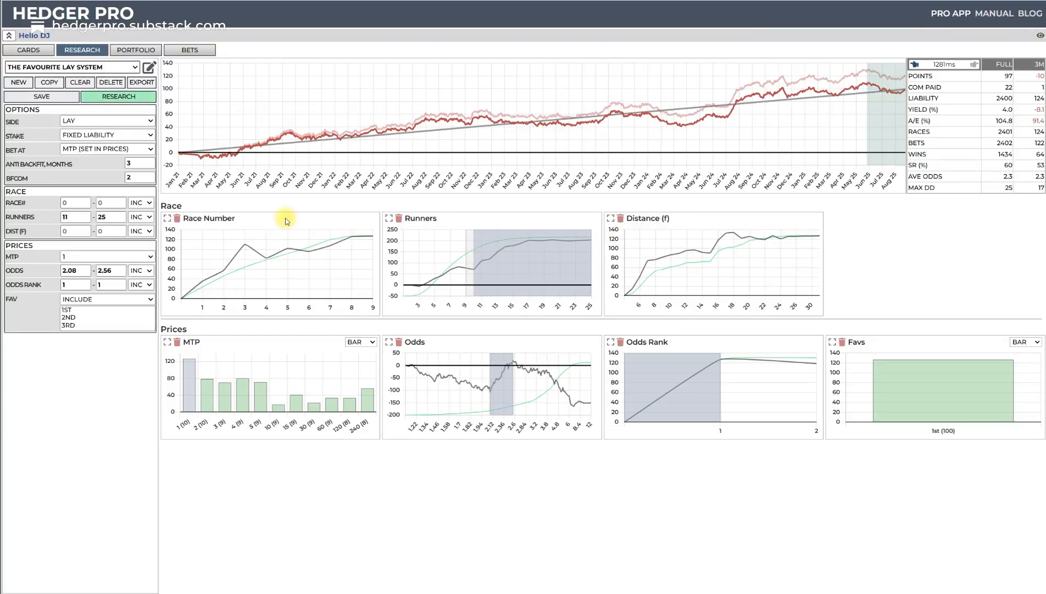
click(129, 98)
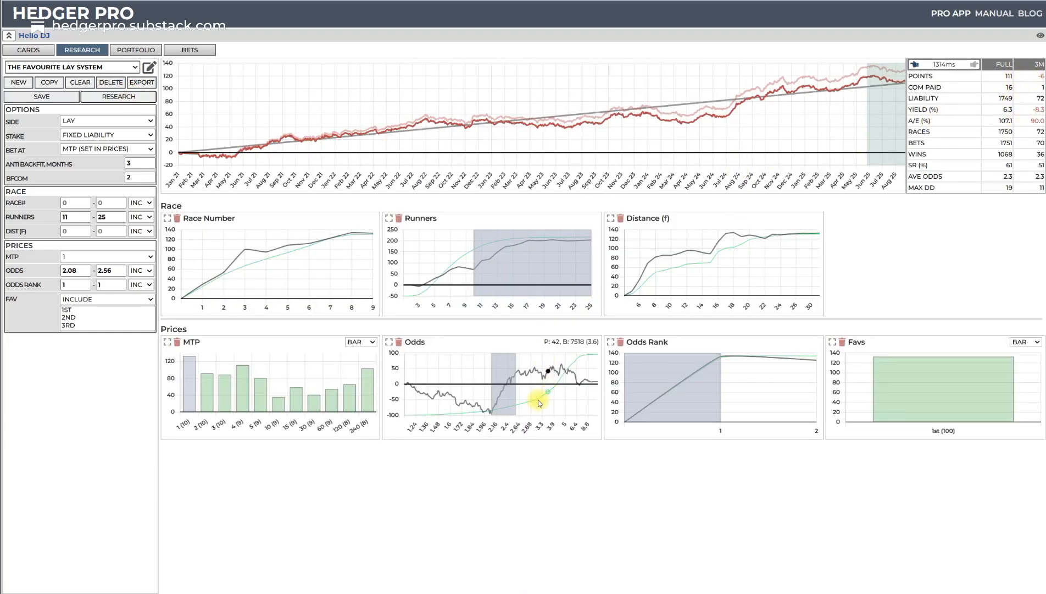
- Extend the upper odds limit to 2.62 on the enlarged Odds chart and rerun the research
click(389, 341)
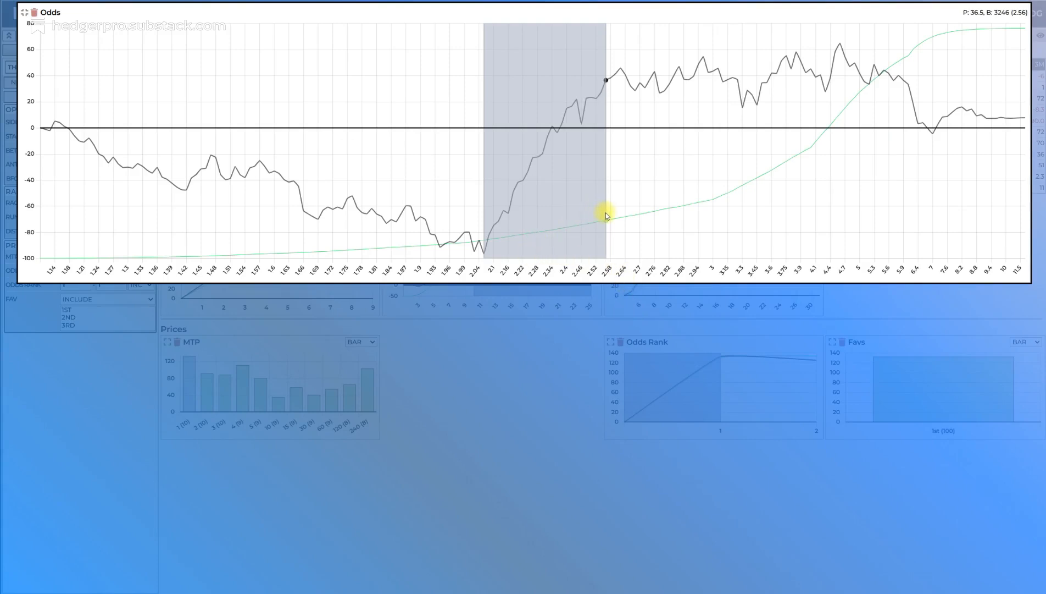
drag(605, 213, 621, 212)
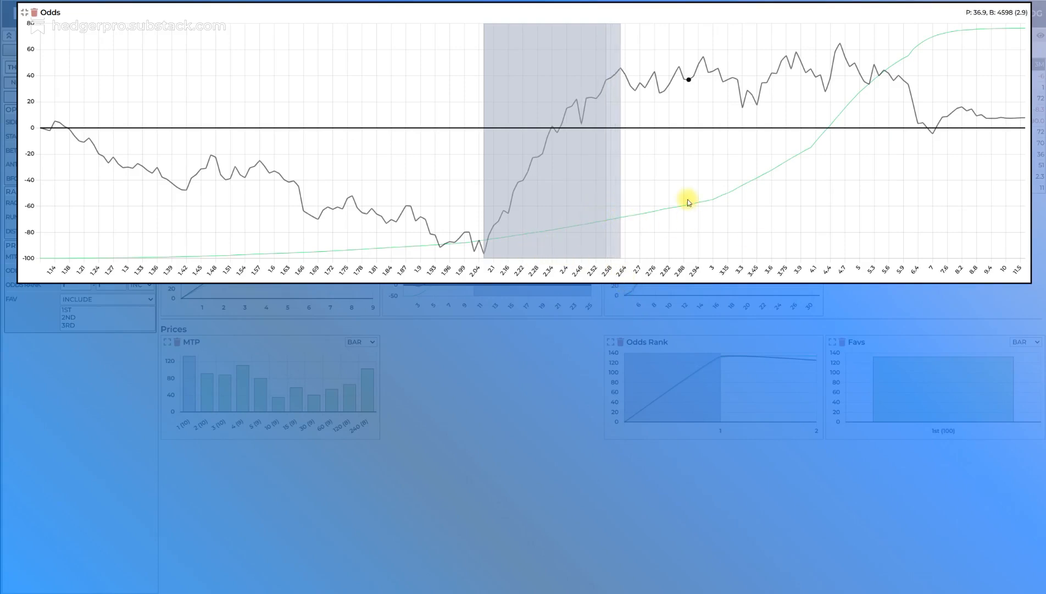
click(22, 12)
click(136, 98)
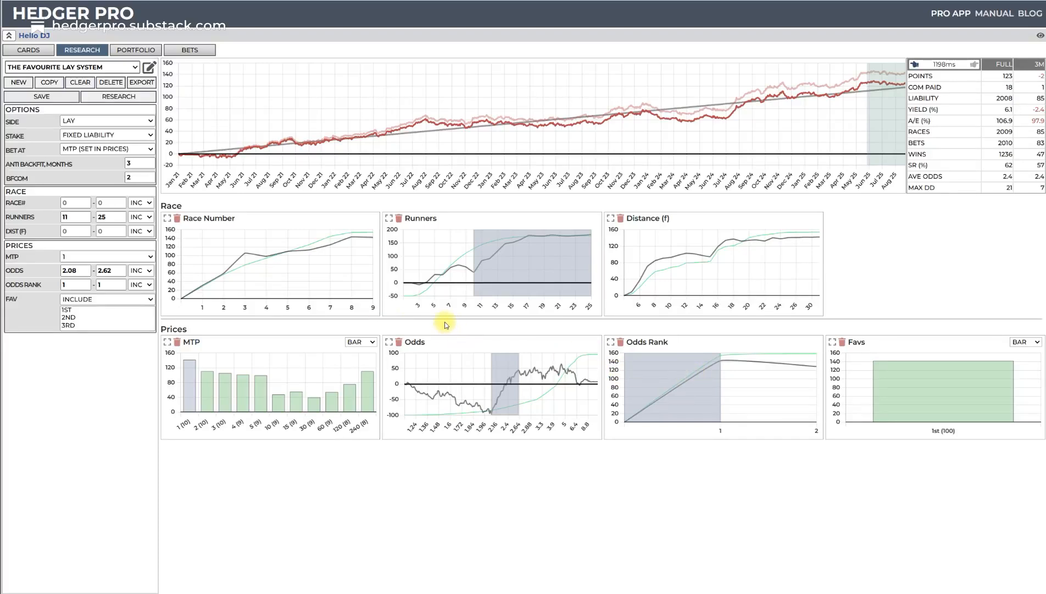
- Add the Course and Classification race factors and the Age and WGT runner factors, rerun the research and review the charts
click(150, 68)
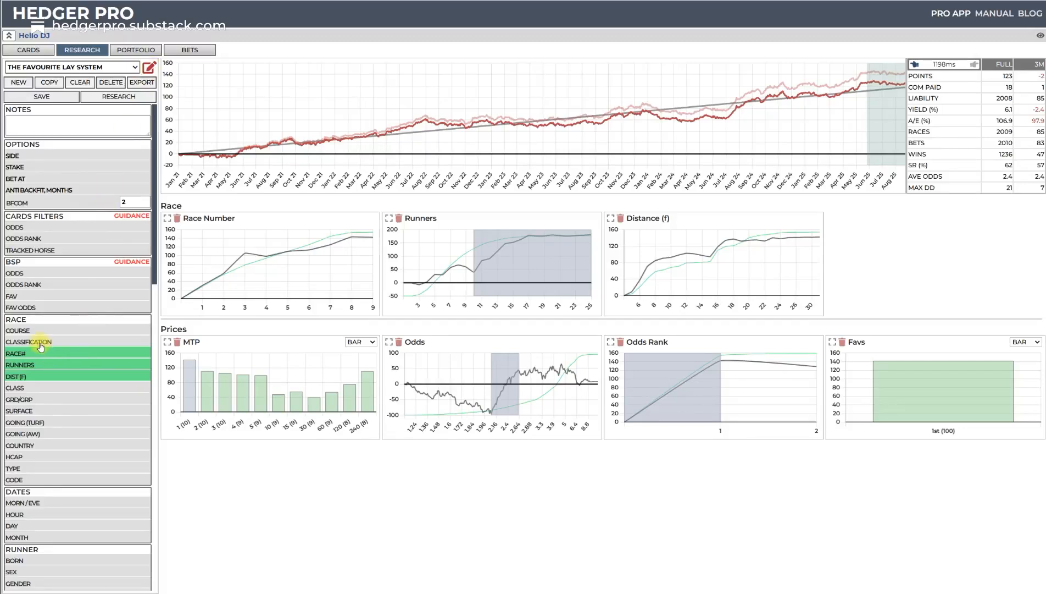
click(19, 330)
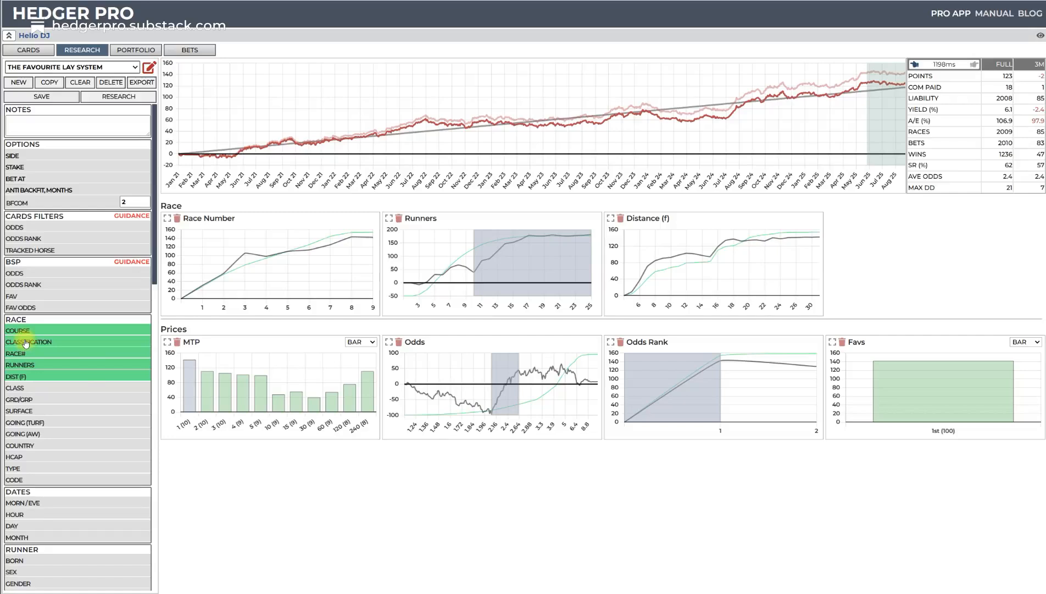
scroll(76, 383, down, 15)
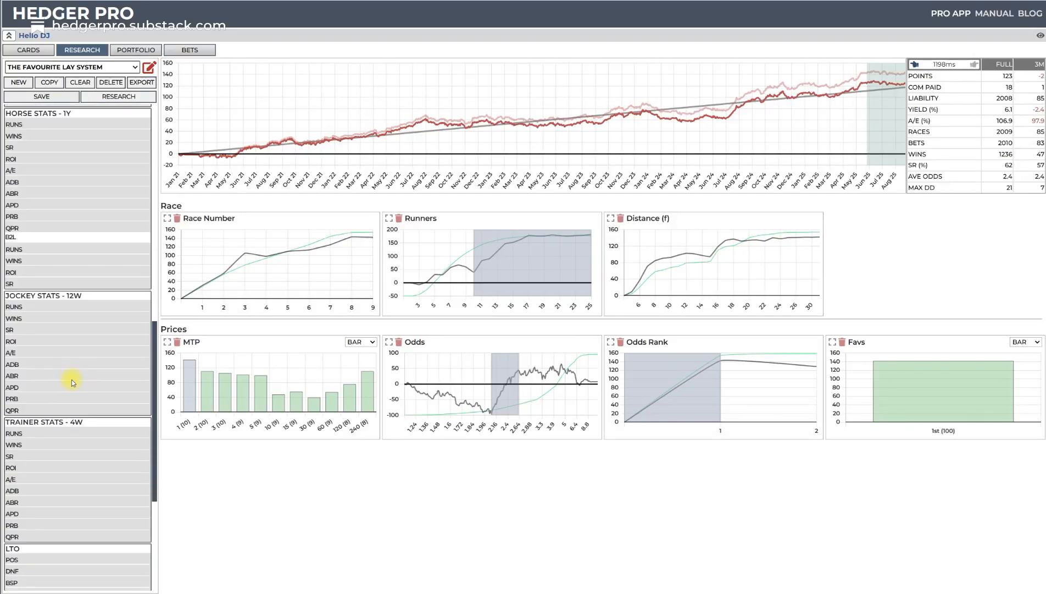
scroll(71, 380, down, 2)
scroll(71, 374, up, 15)
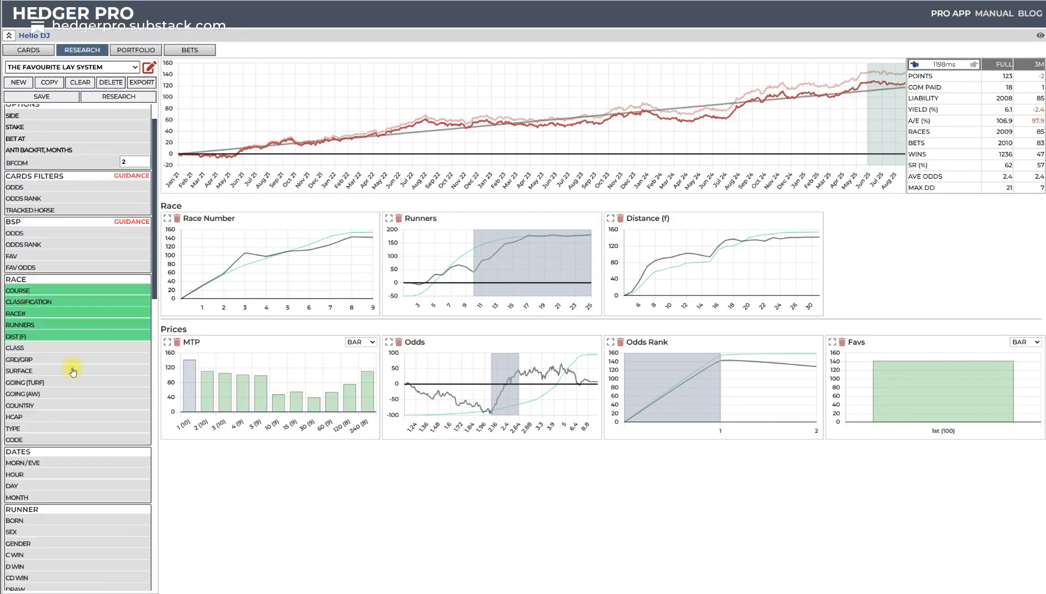
scroll(72, 371, down, 5)
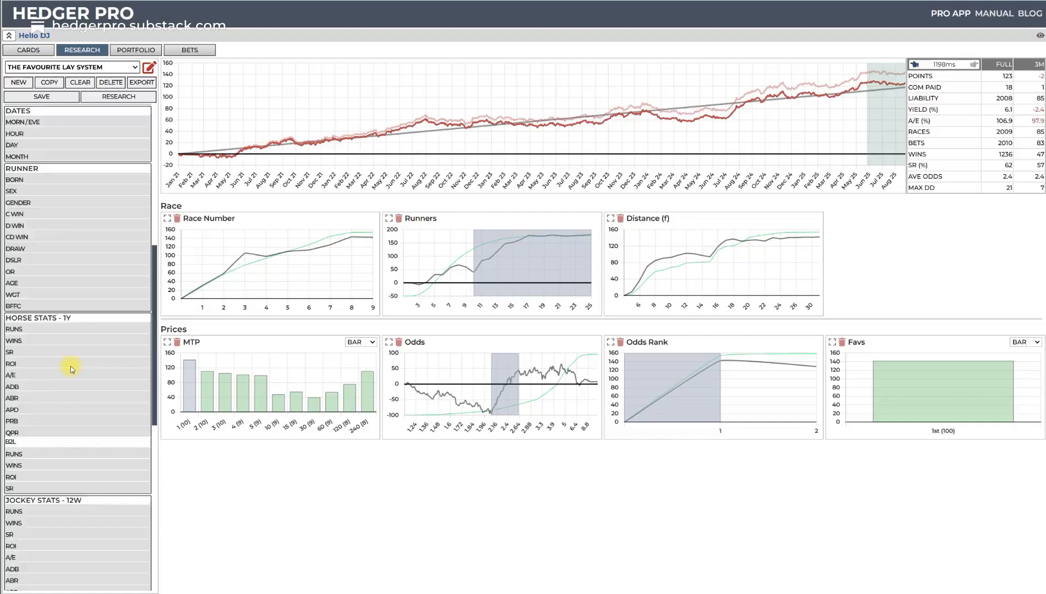
click(15, 300)
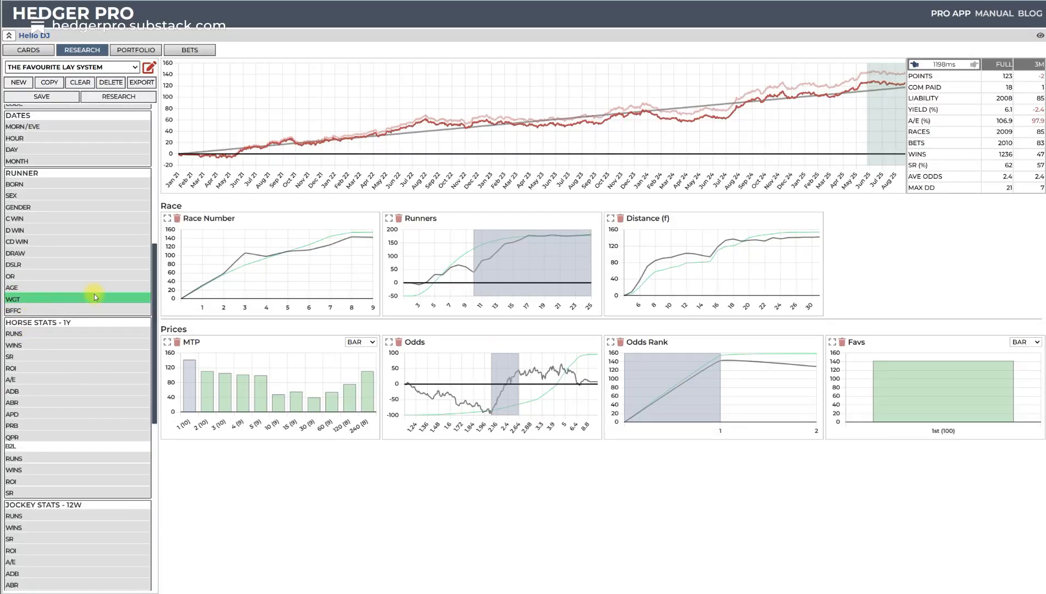
click(21, 289)
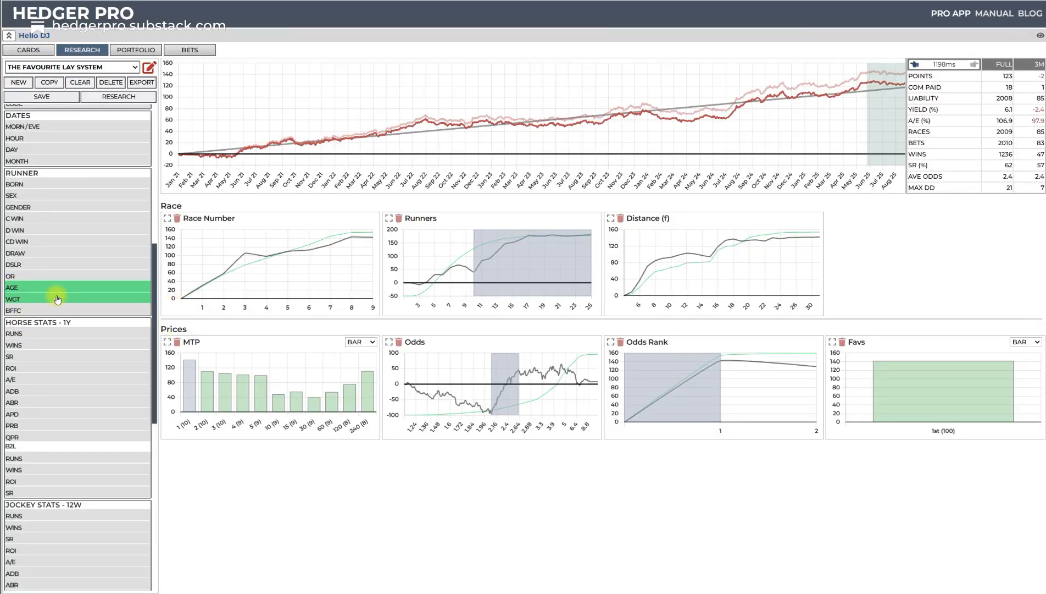
click(134, 101)
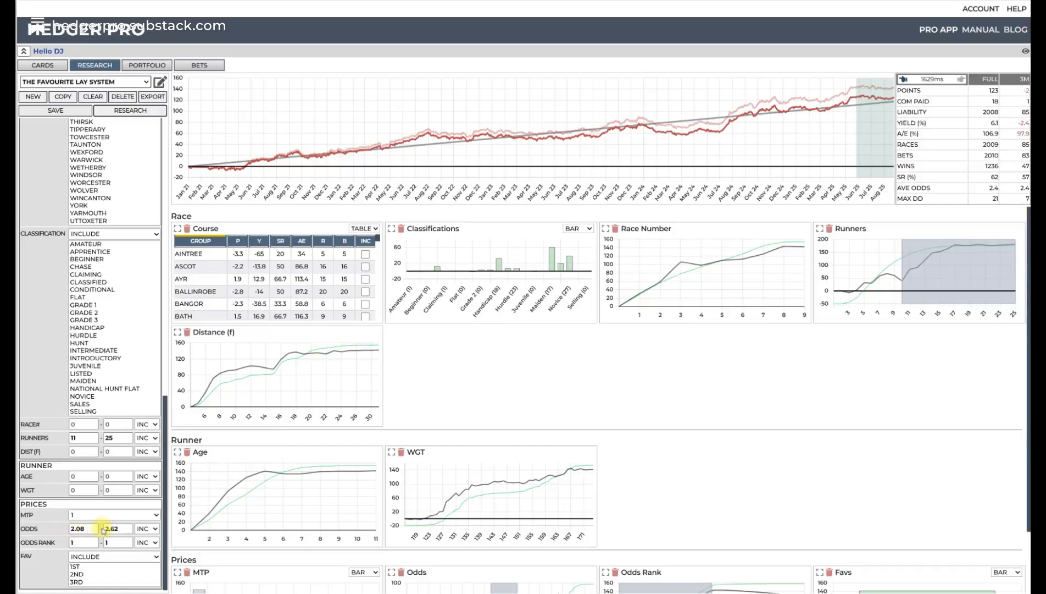
scroll(934, 419, down, 1)
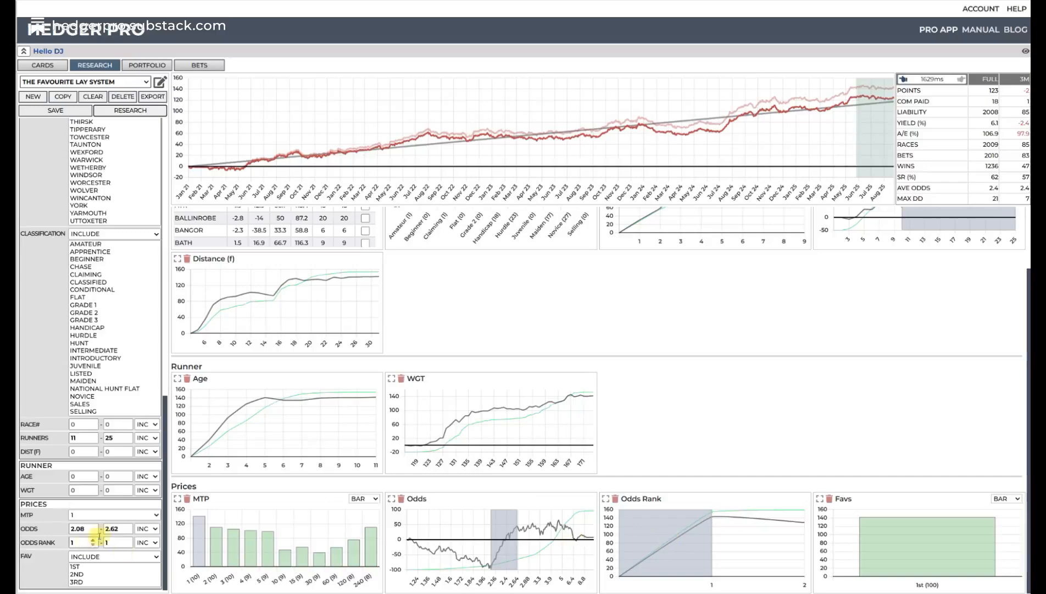
scroll(770, 302, up, 2)
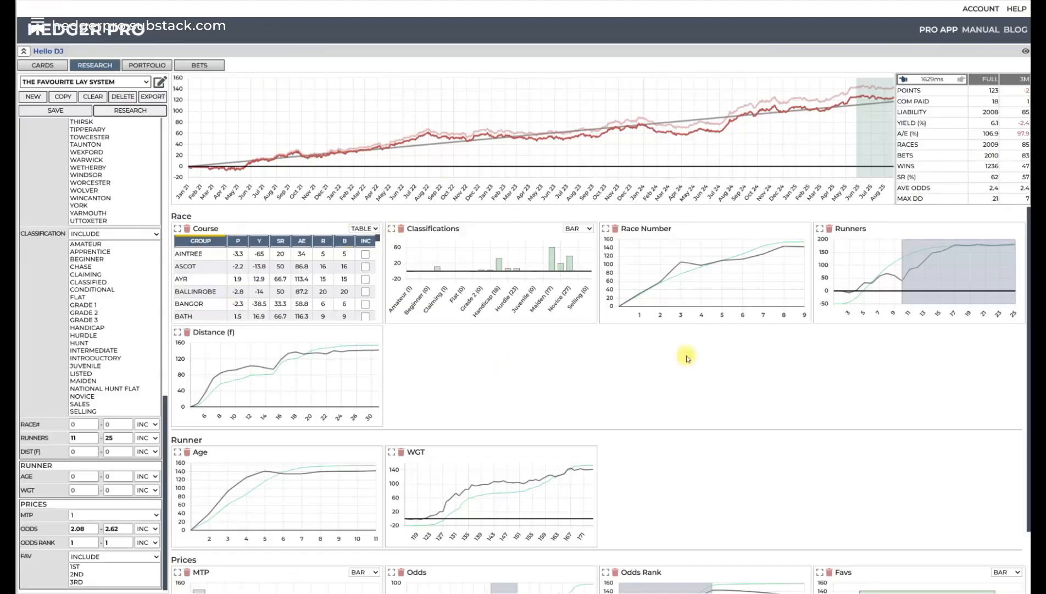
- Examine the Race, Runner and Prices charts together with the profit graph of The Favourite Lay System
scroll(752, 437, down, 2)
scroll(967, 252, up, 1)
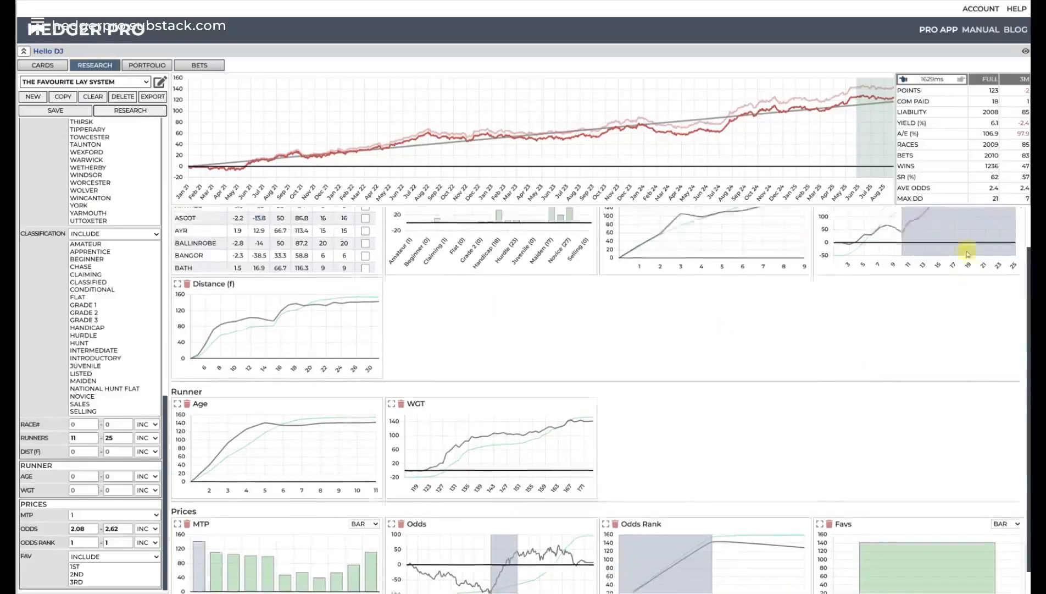
scroll(967, 253, up, 1)
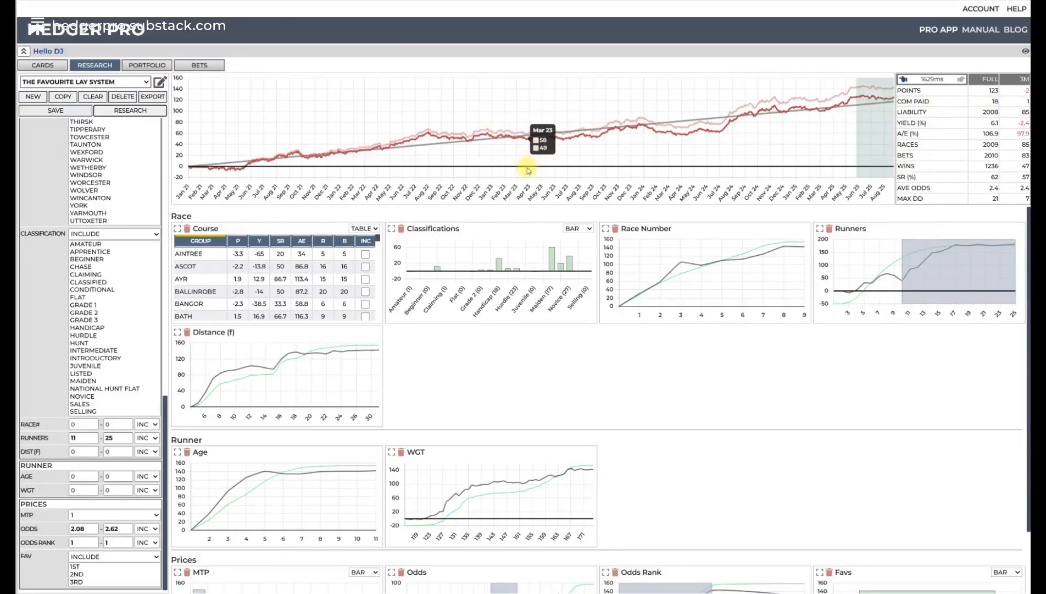
scroll(588, 275, down, 1)
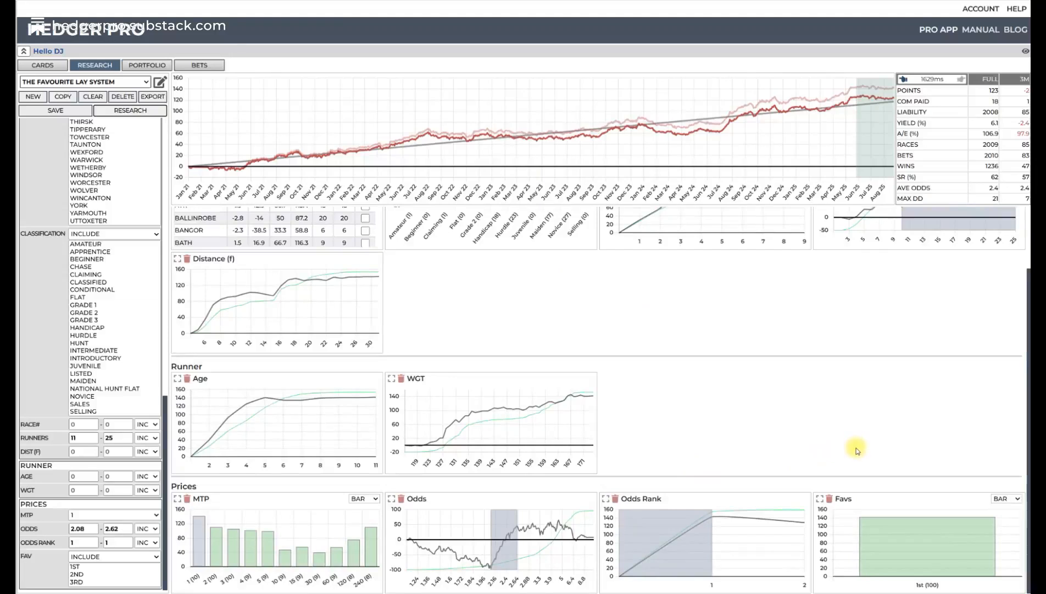
scroll(857, 450, up, 1)
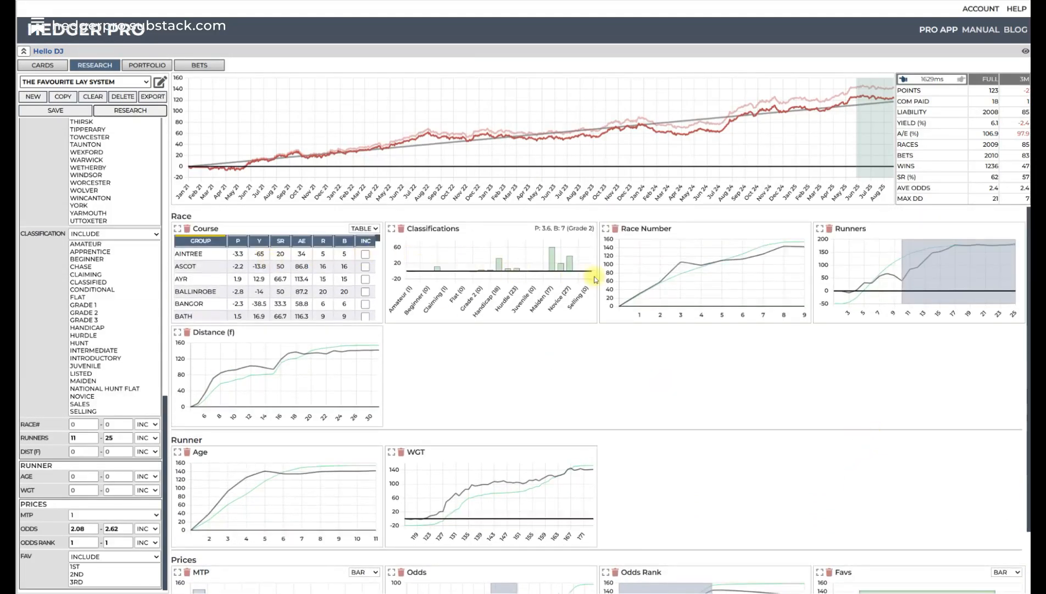
scroll(649, 495, down, 1)
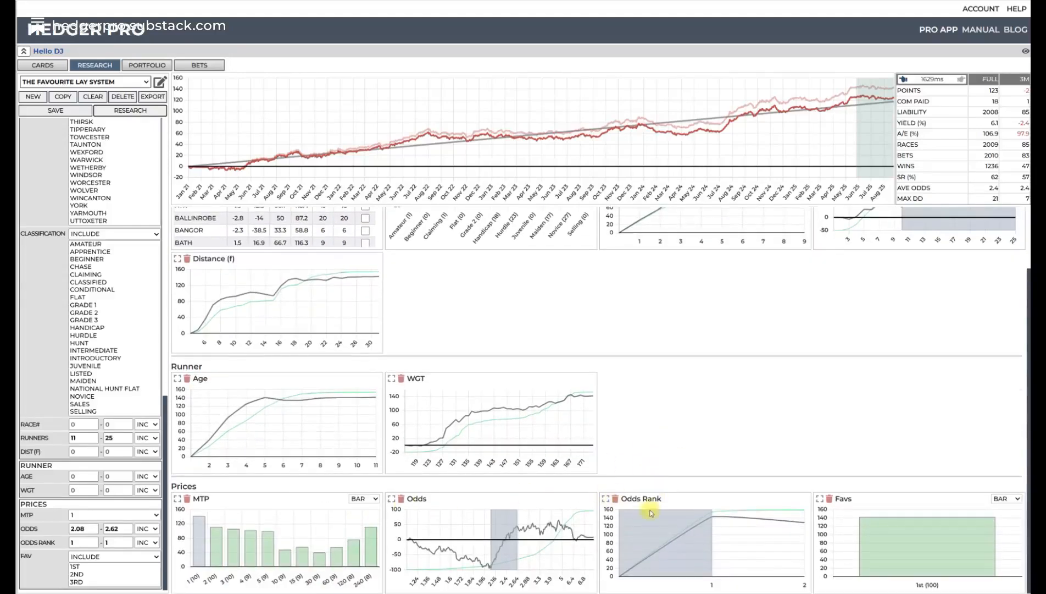
scroll(786, 492, up, 1)
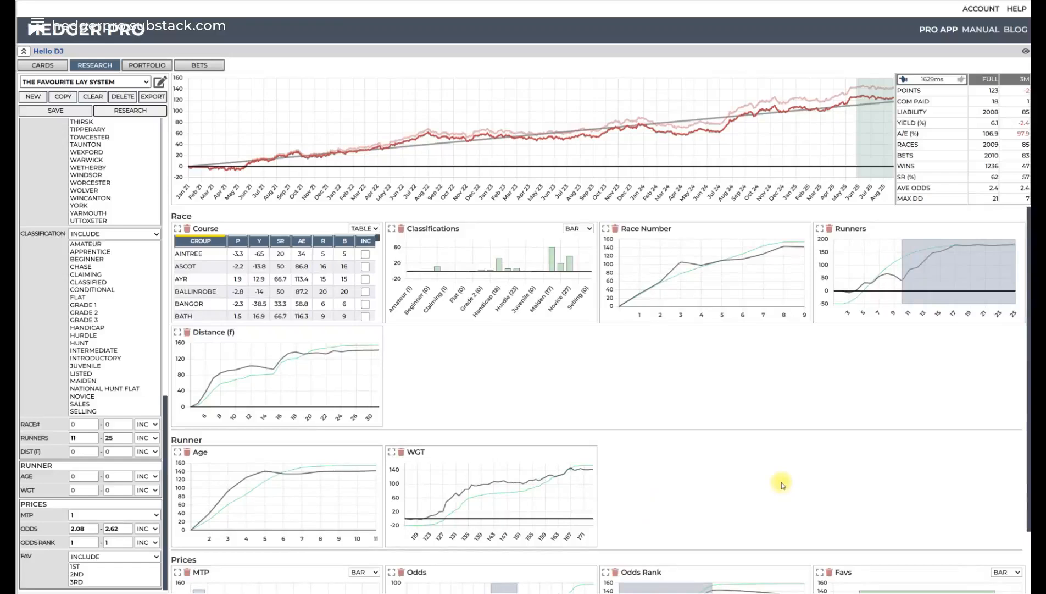
mouse_move(956, 301)
scroll(941, 268, down, 1)
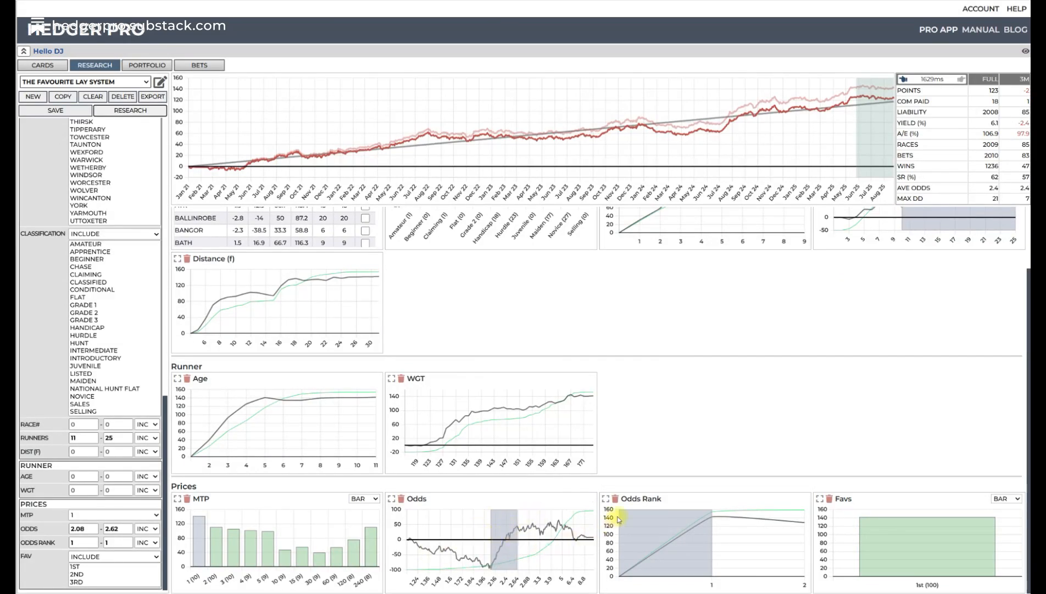
scroll(495, 330, up, 1)
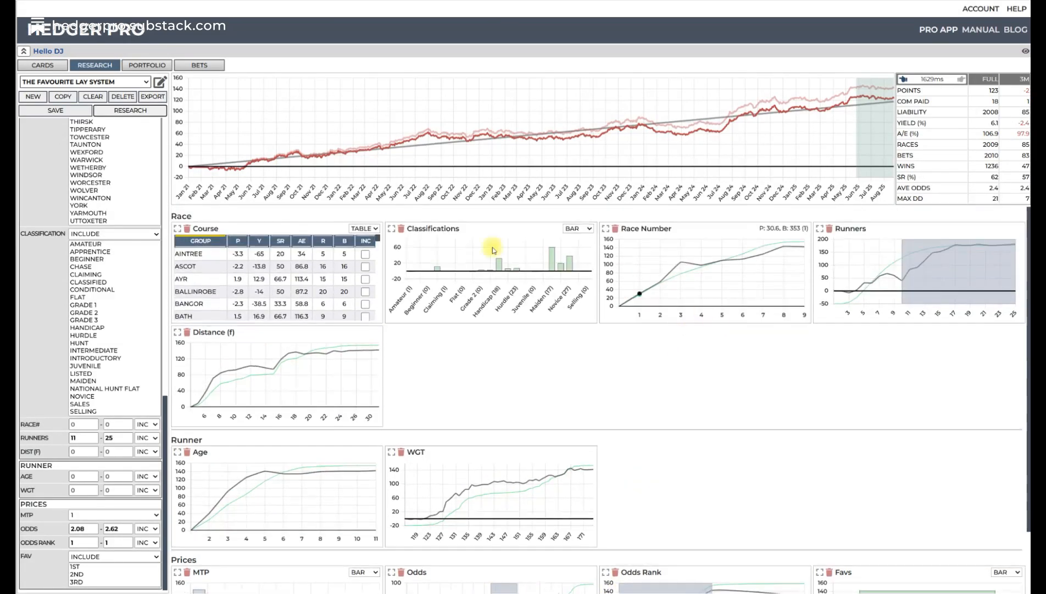
- Load the saved system The Favourite Lay System CHELM and run its research
click(146, 83)
scroll(105, 205, down, 2)
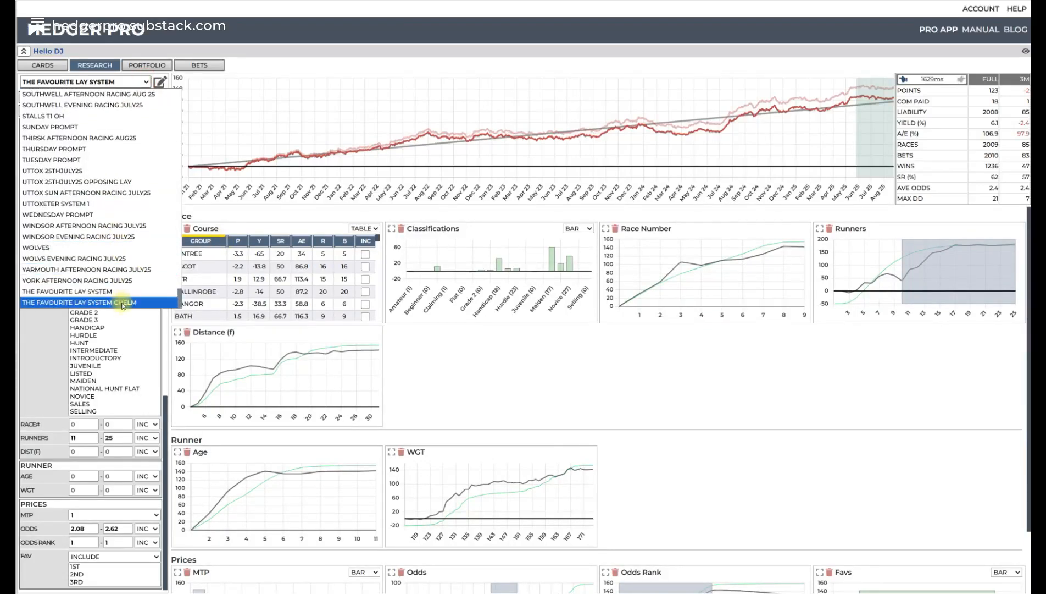
click(87, 299)
click(132, 110)
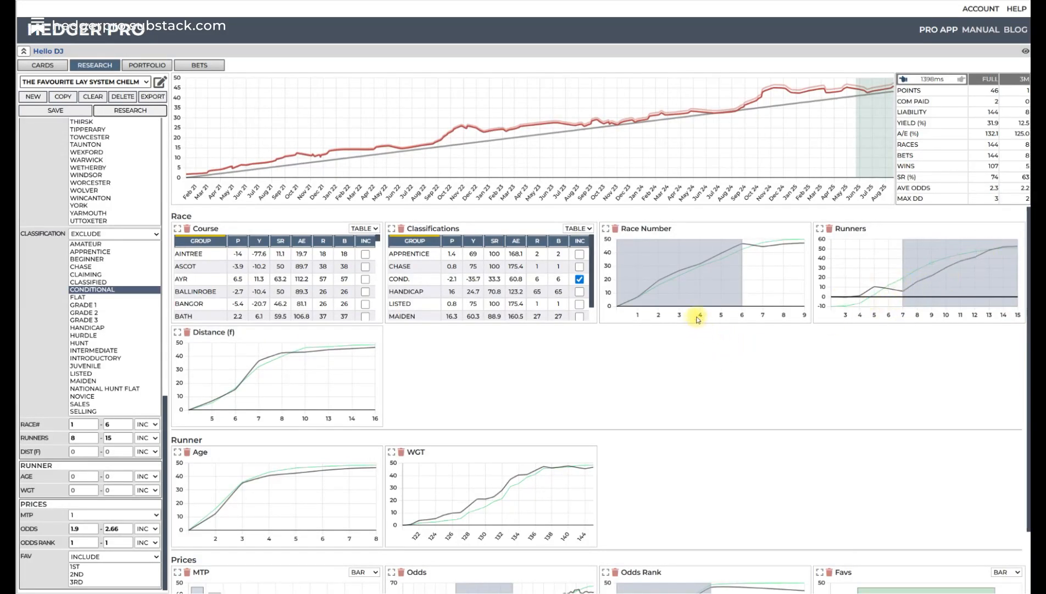
- Enlarge the Odds chart to examine the selected odds range, and return to the chart overview
scroll(760, 360, down, 1)
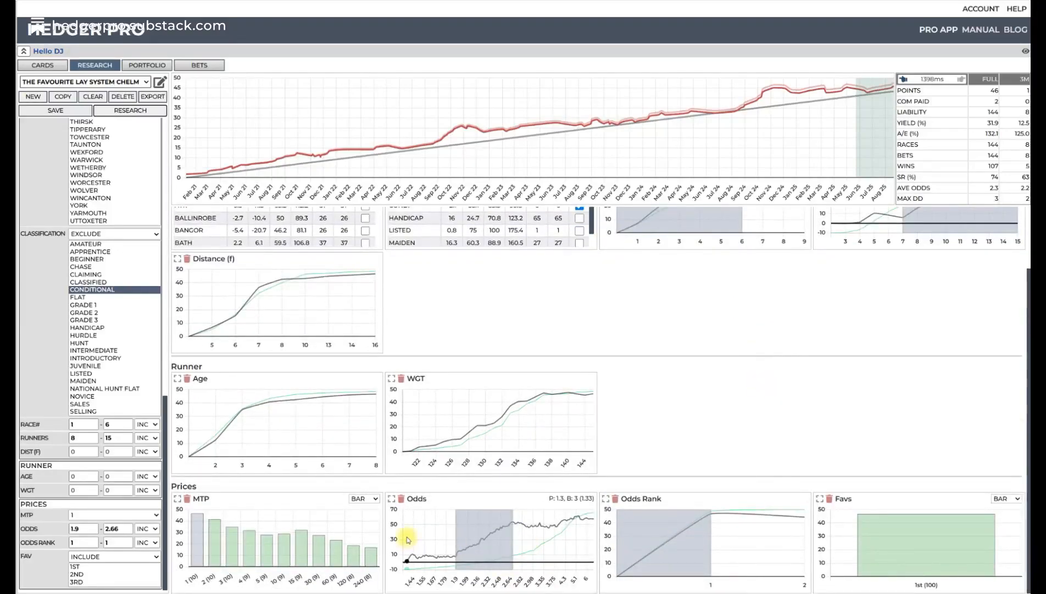
click(392, 500)
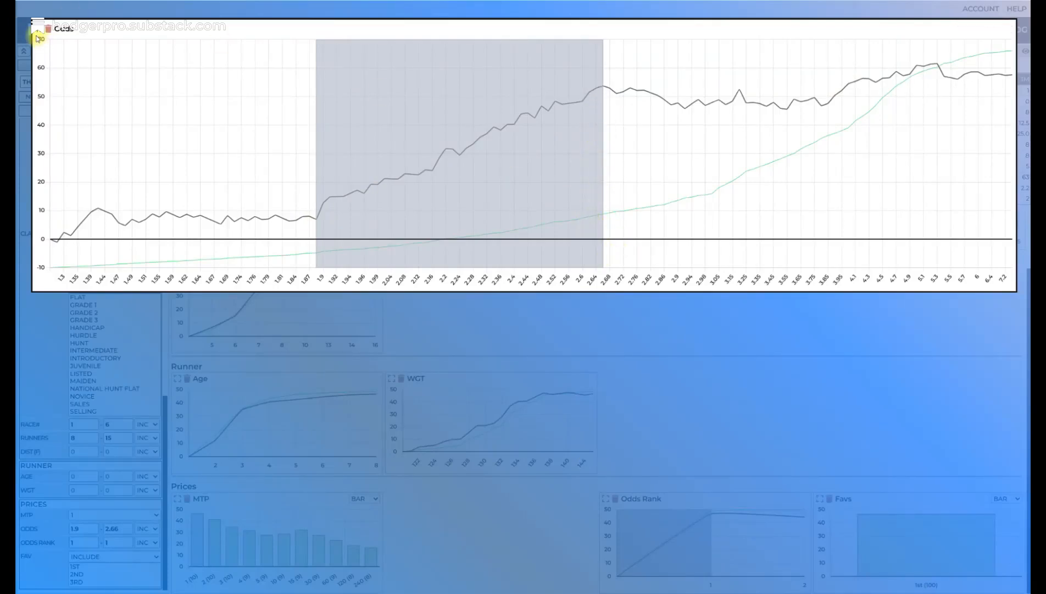
click(38, 25)
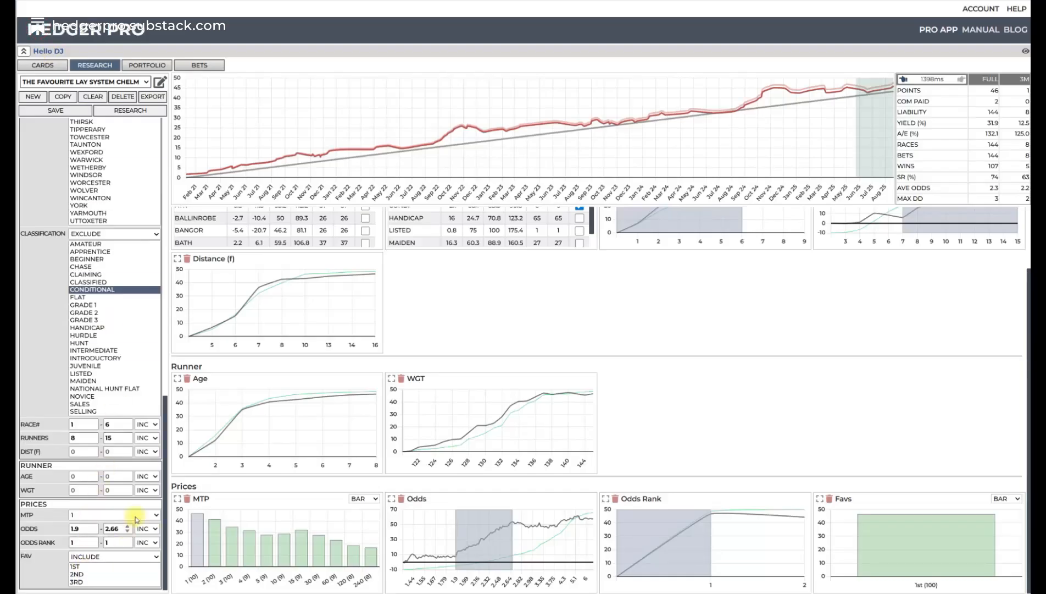
scroll(283, 499, up, 2)
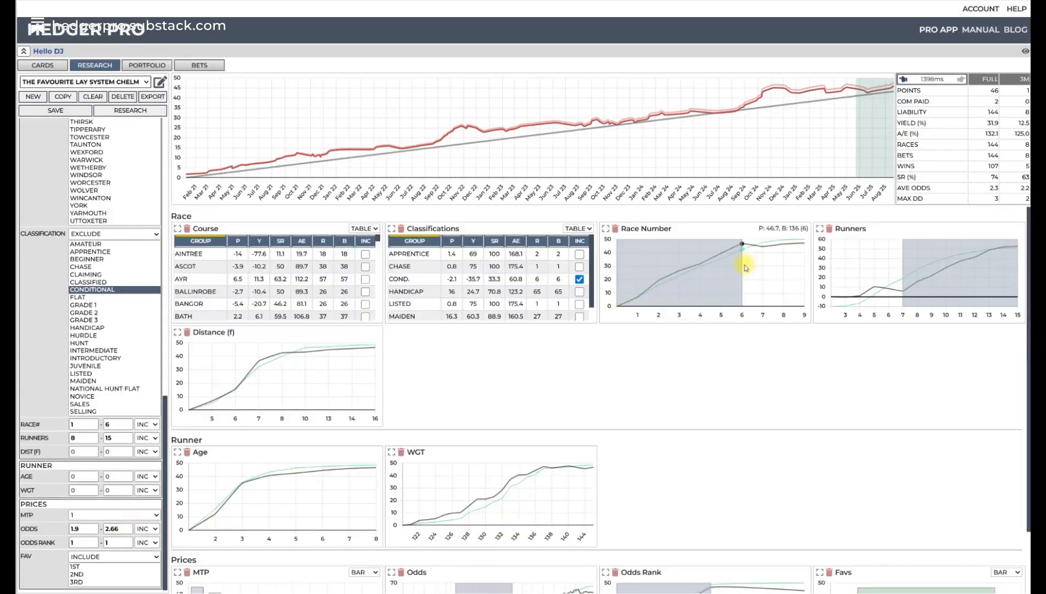
- Sort the Classifications table by points from highest to lowest and review its entries and the Prices charts
click(451, 241)
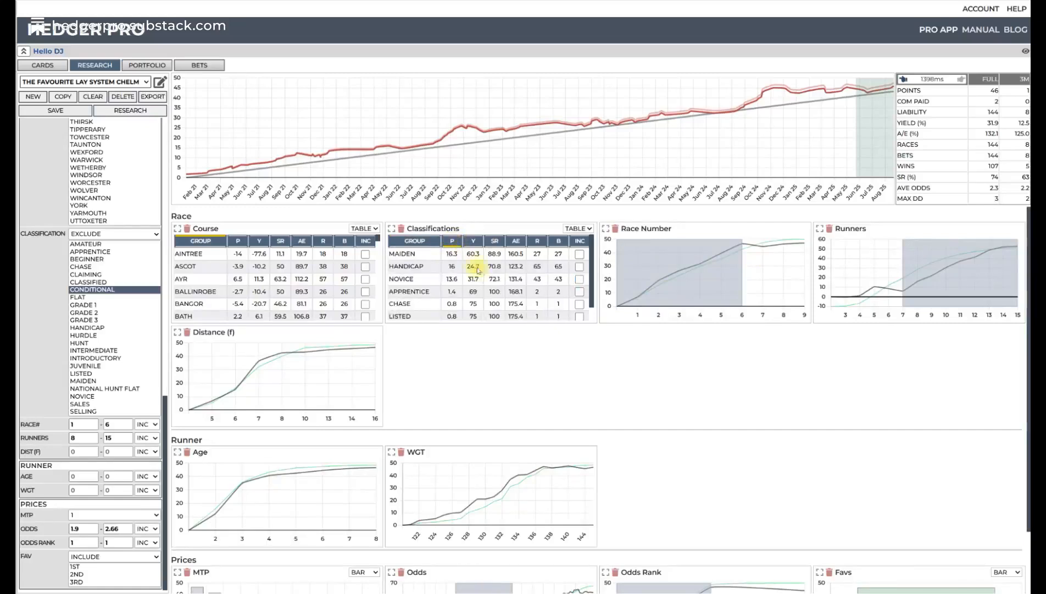
scroll(481, 278, down, 1)
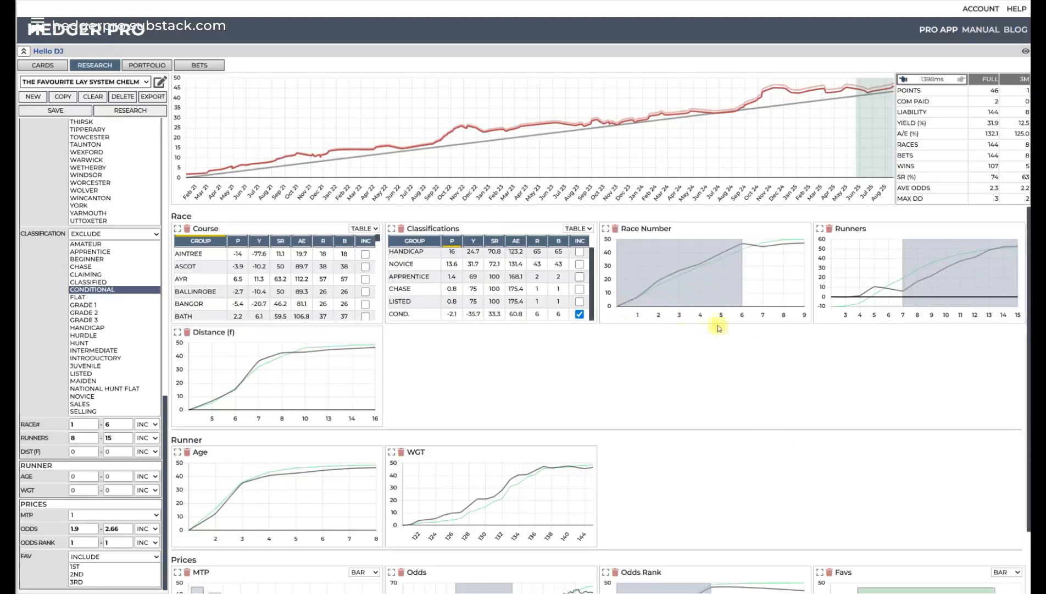
scroll(671, 376, down, 2)
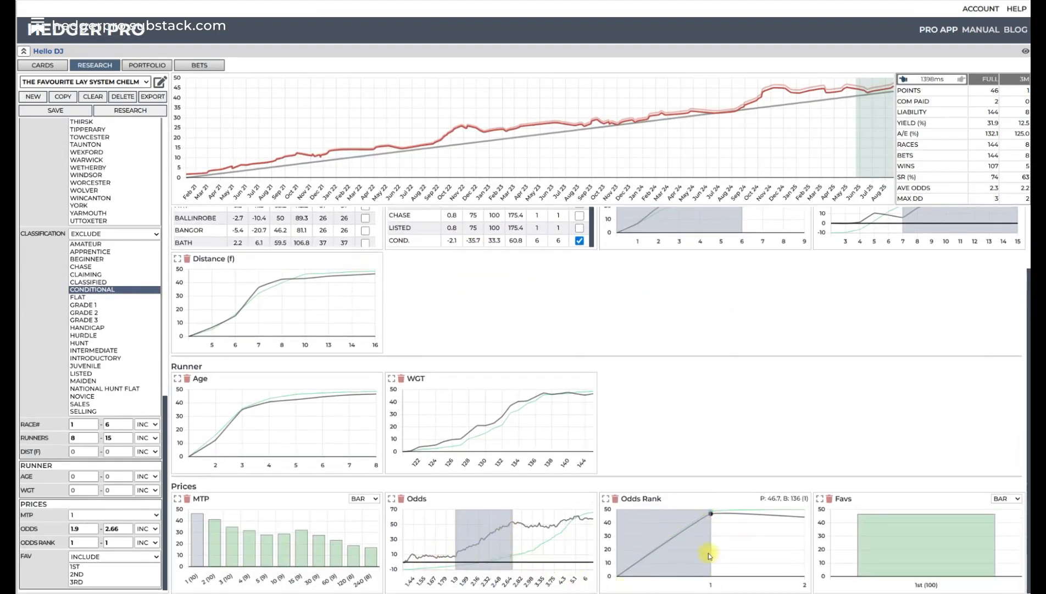
- Sort the Course table by points from highest to lowest and deselect Chelmsford
scroll(951, 339, up, 2)
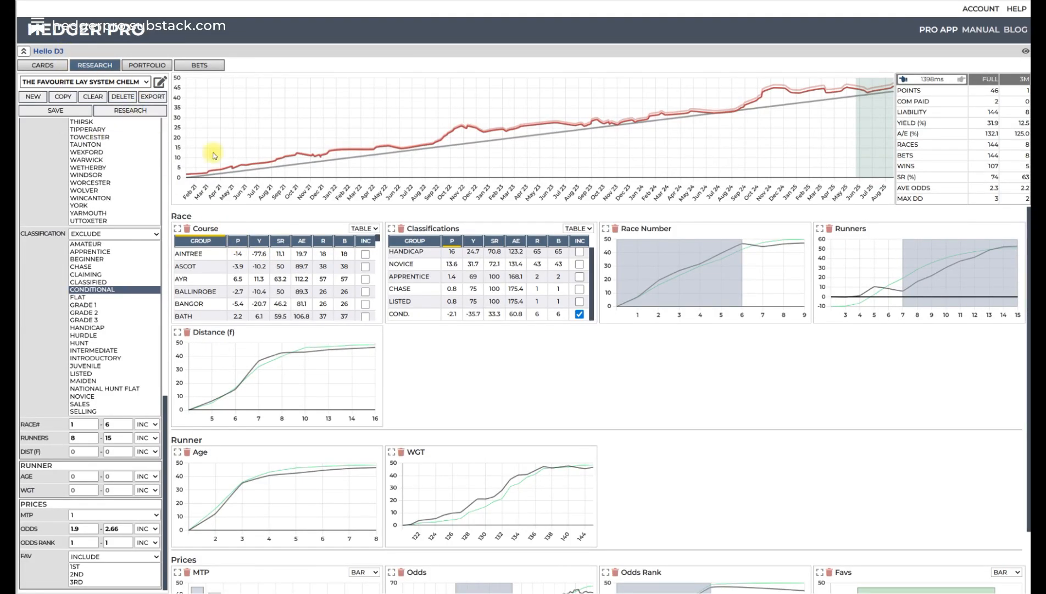
click(239, 242)
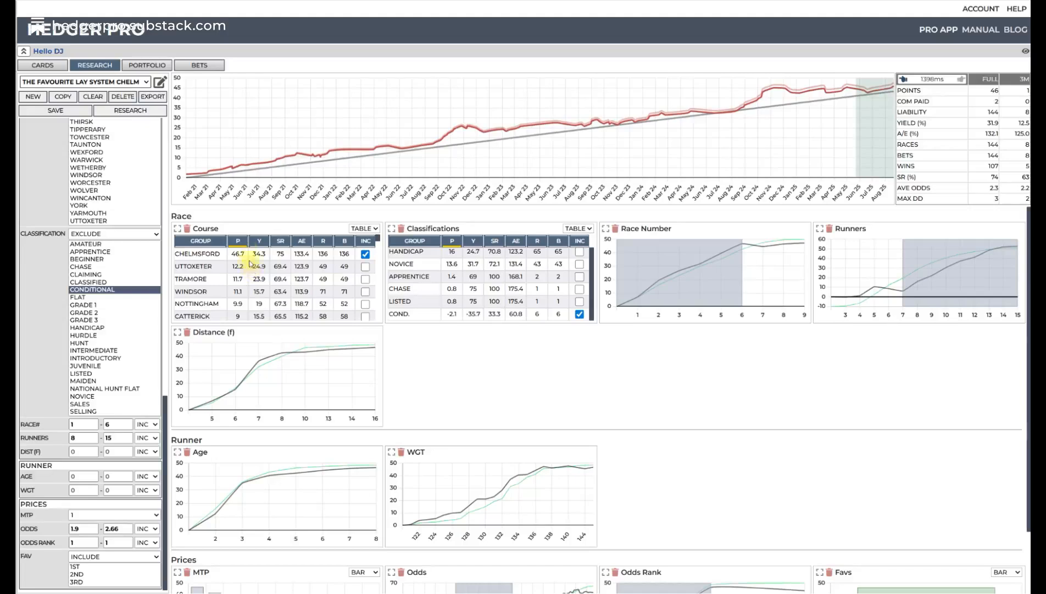
click(365, 255)
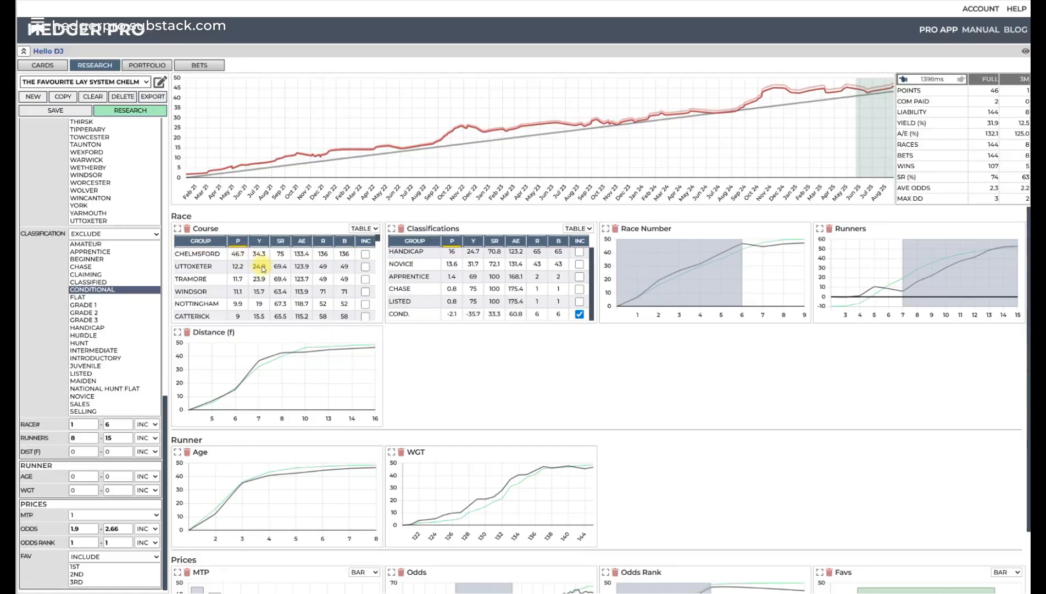
- Compare the best and worst performing courses in the Course table sorted by points
scroll(263, 269, down, 10)
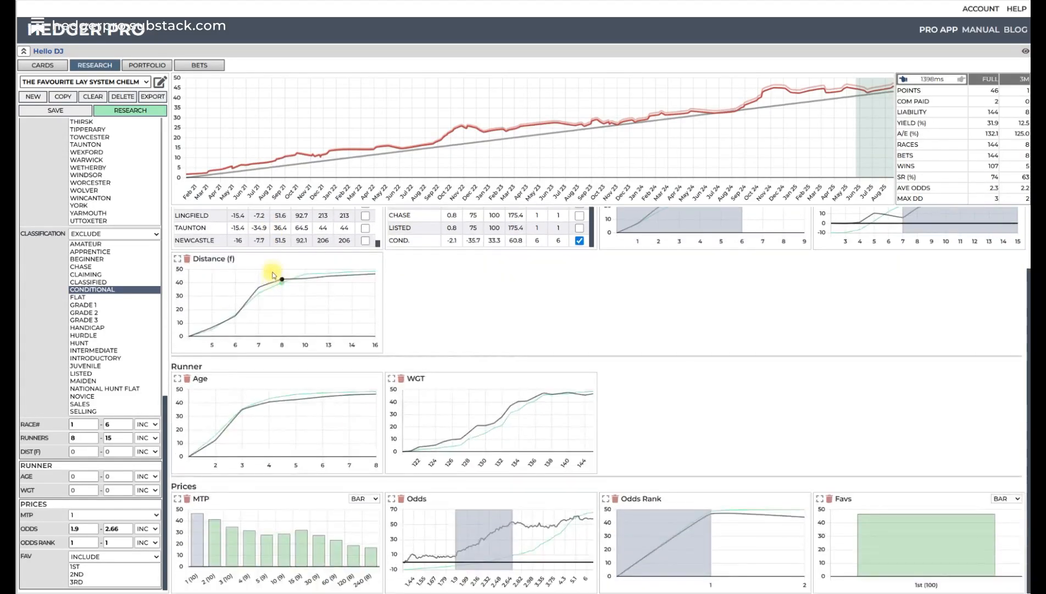
scroll(273, 275, up, 1)
scroll(283, 244, up, 3)
scroll(294, 246, down, 3)
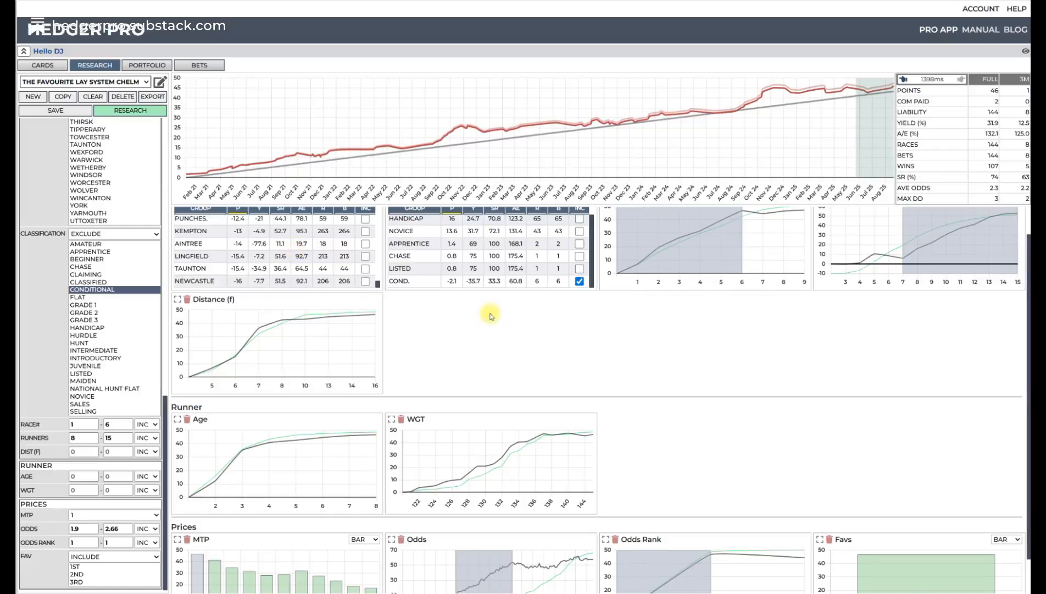
scroll(491, 316, down, 1)
scroll(438, 297, up, 2)
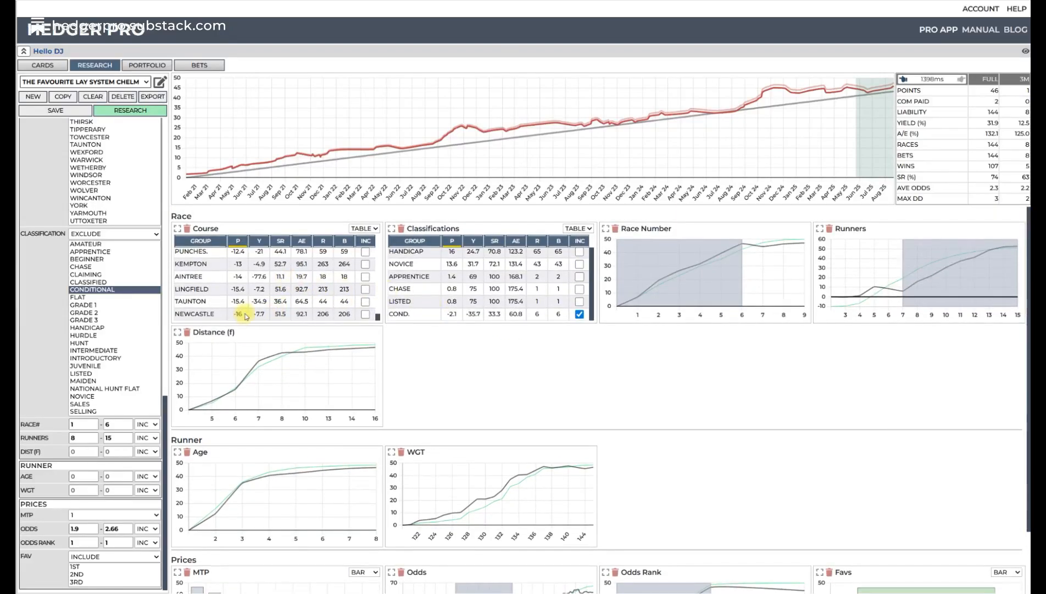
scroll(352, 286, up, 10)
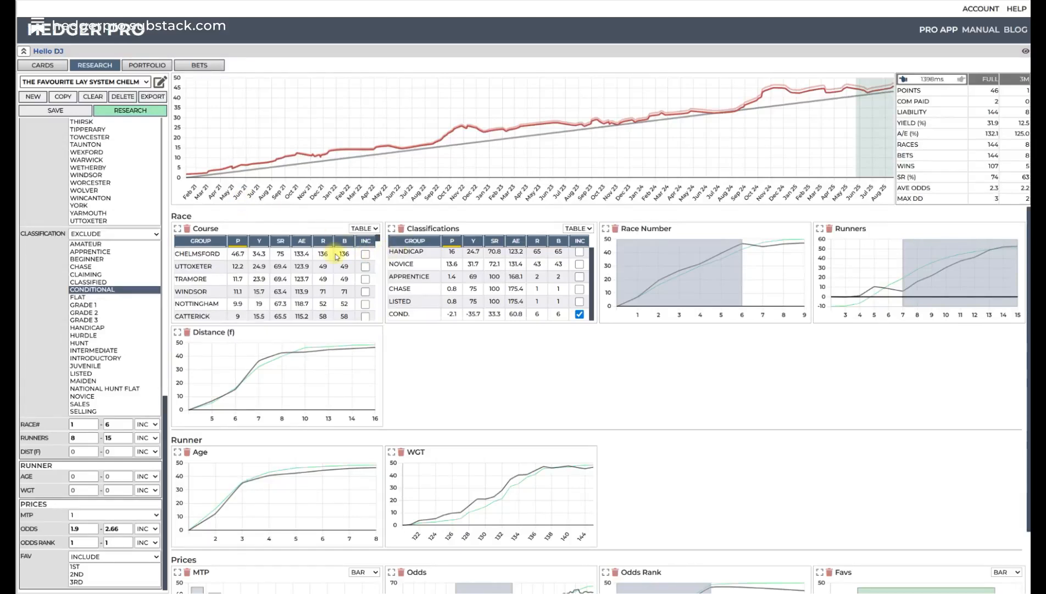
drag(378, 242, 369, 327)
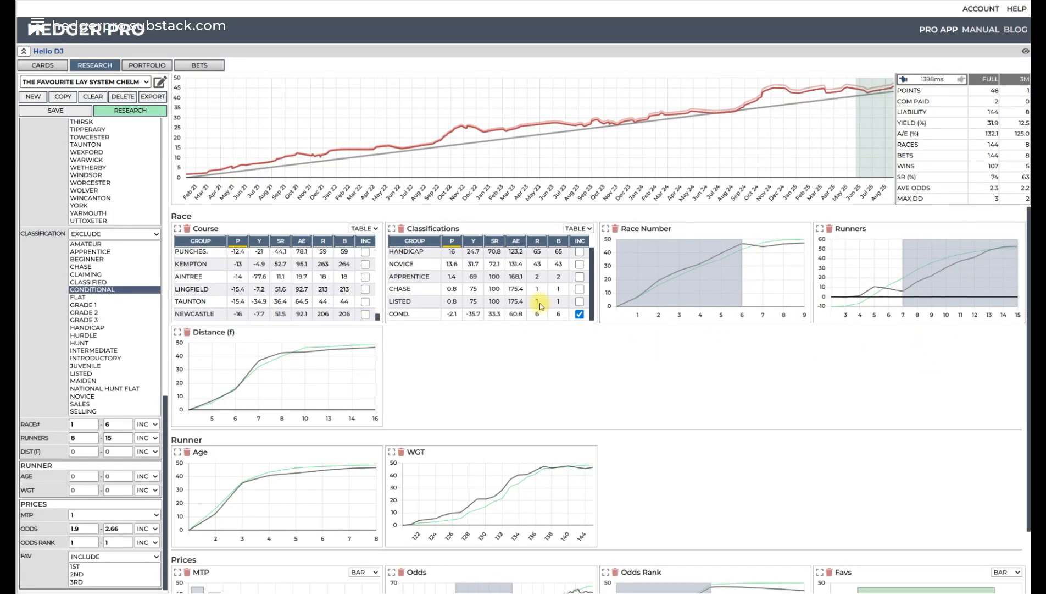
- Copy the CHELM system under the new name The Favourite Lay System NEWC
click(69, 99)
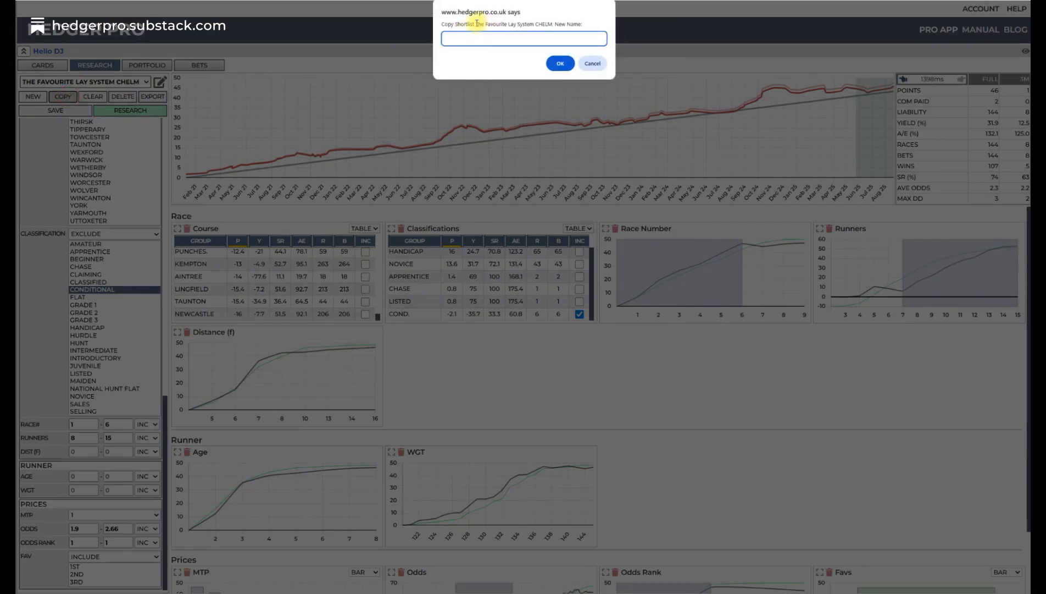
drag(477, 23, 543, 21)
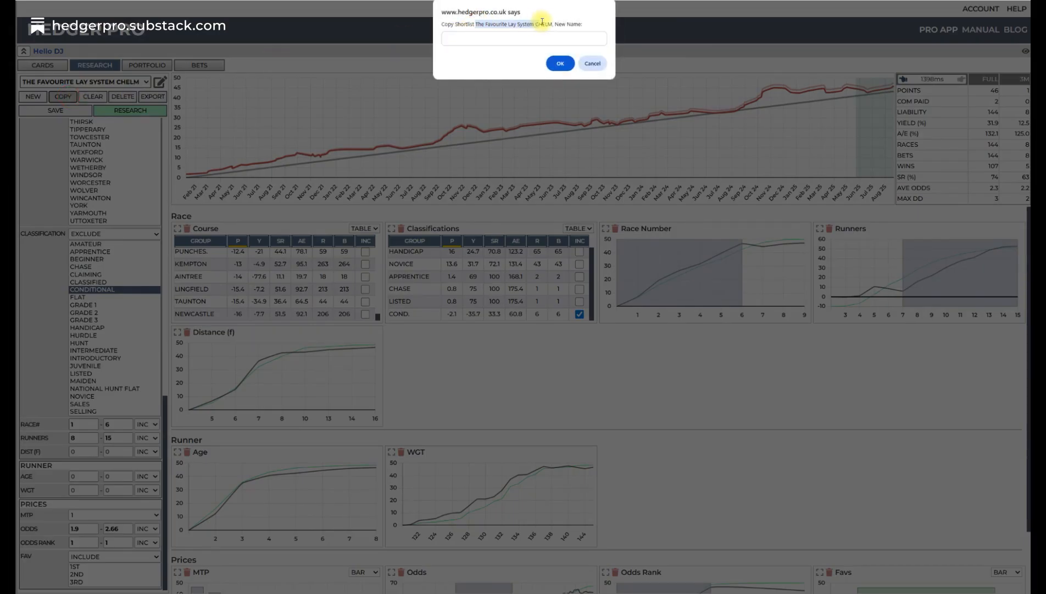
click(467, 39)
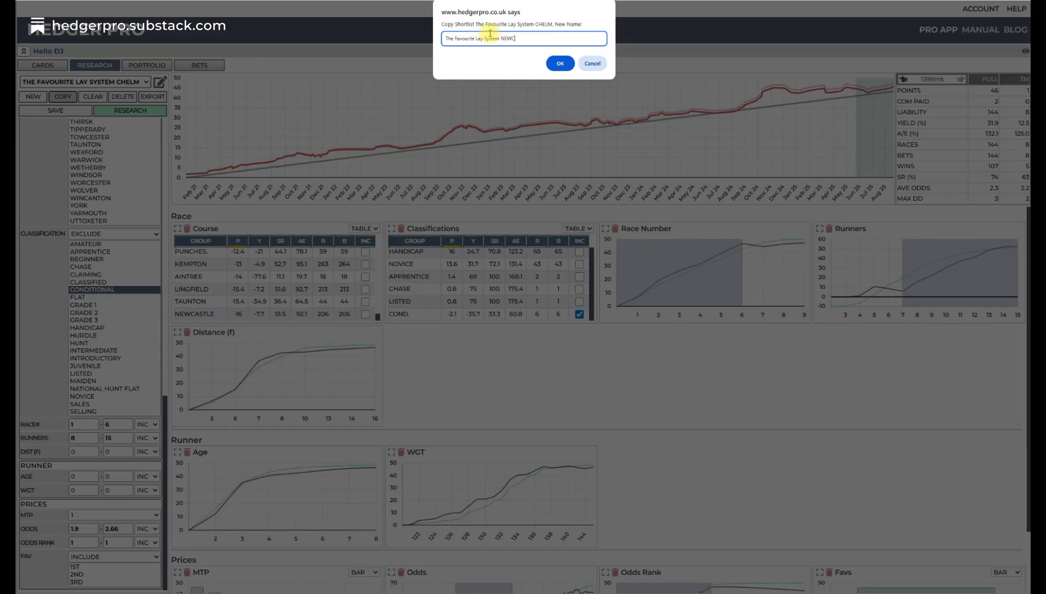
click(557, 65)
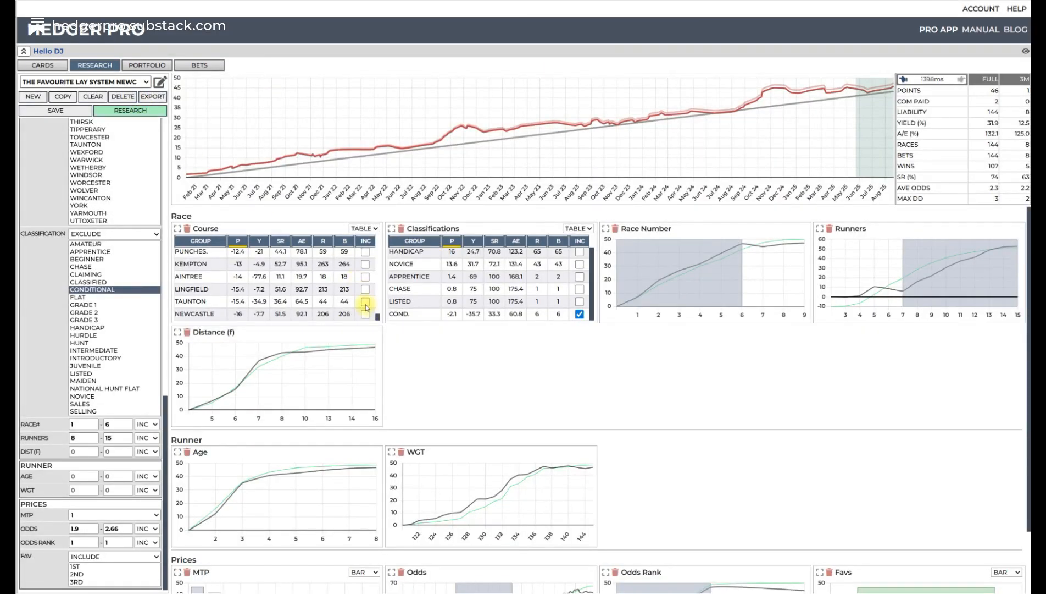
- Rerun the research with Newcastle as the included course and save the NEWC system
scroll(363, 286, up, 10)
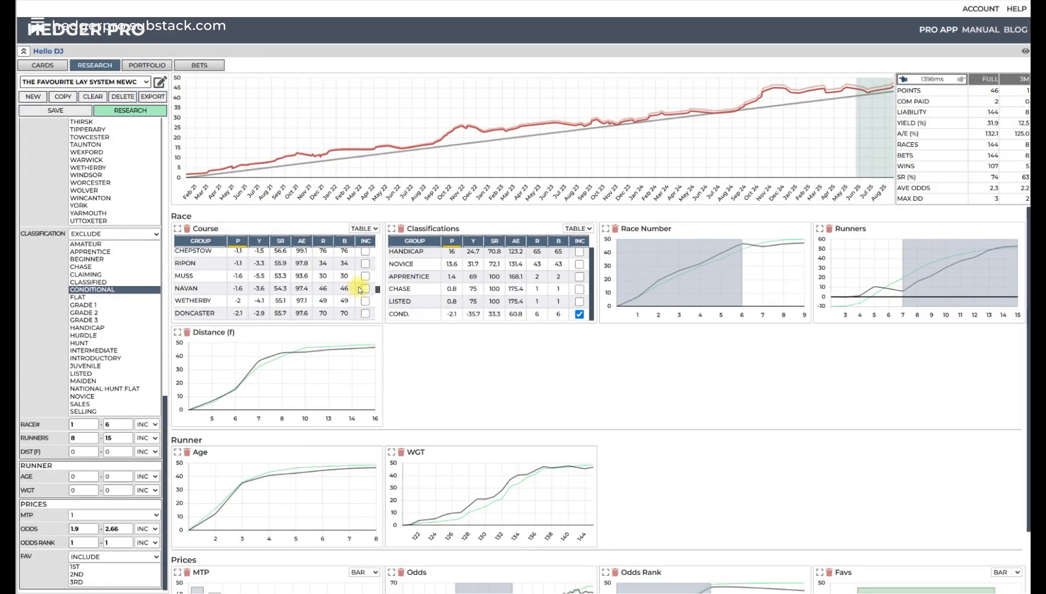
click(130, 110)
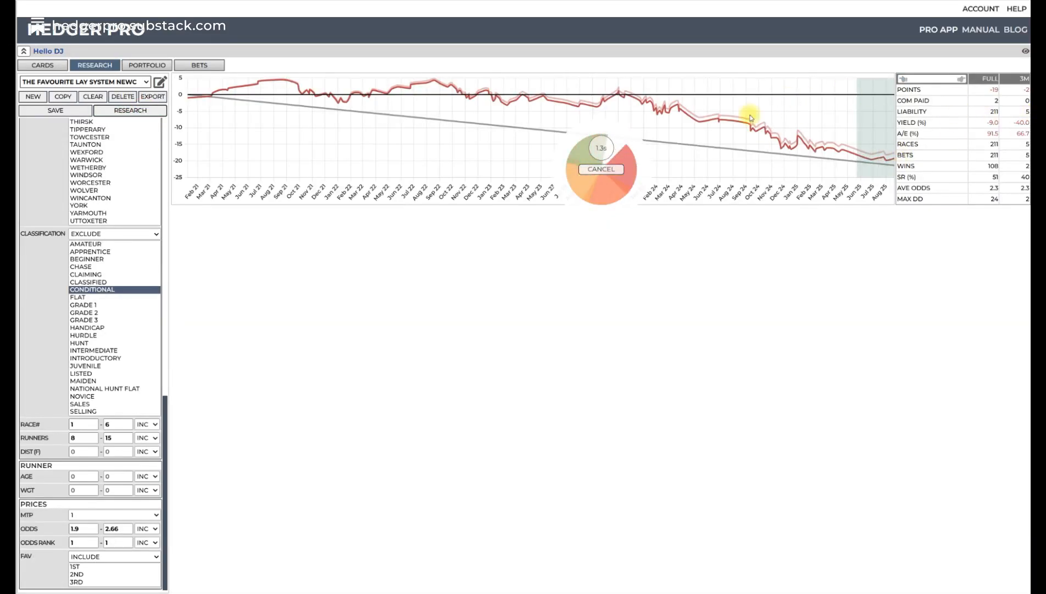
click(60, 113)
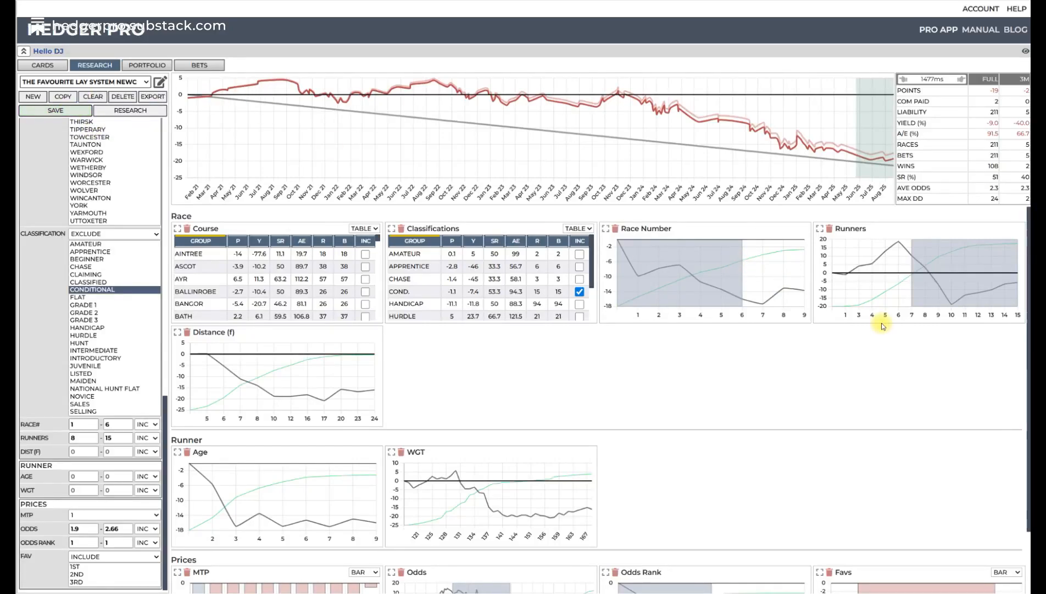
- Review the Prices charts and narrow the runners range to 11–15 on the Runners chart
scroll(824, 423, down, 1)
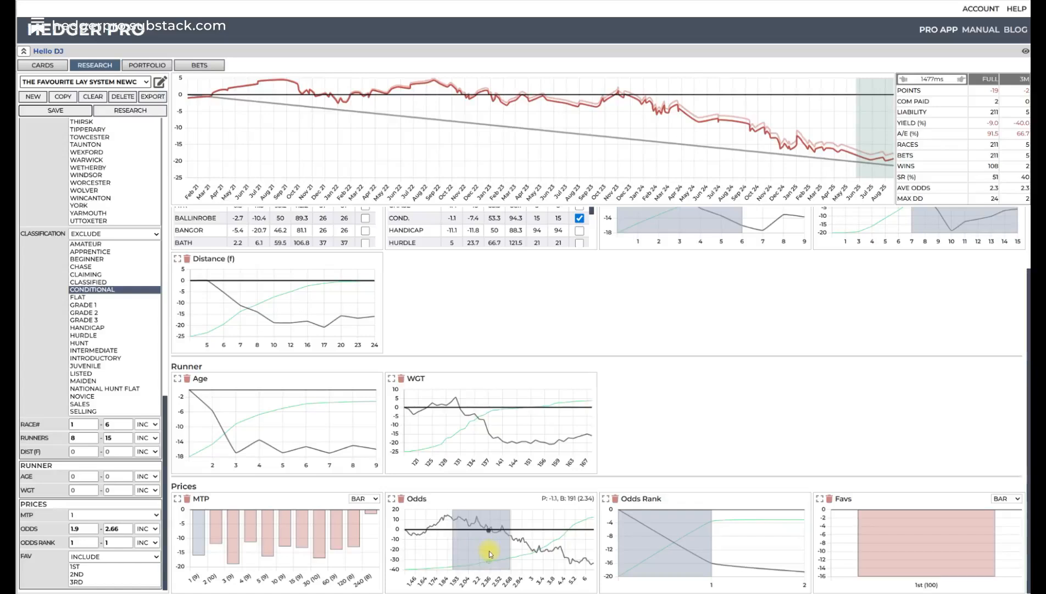
scroll(899, 269, up, 2)
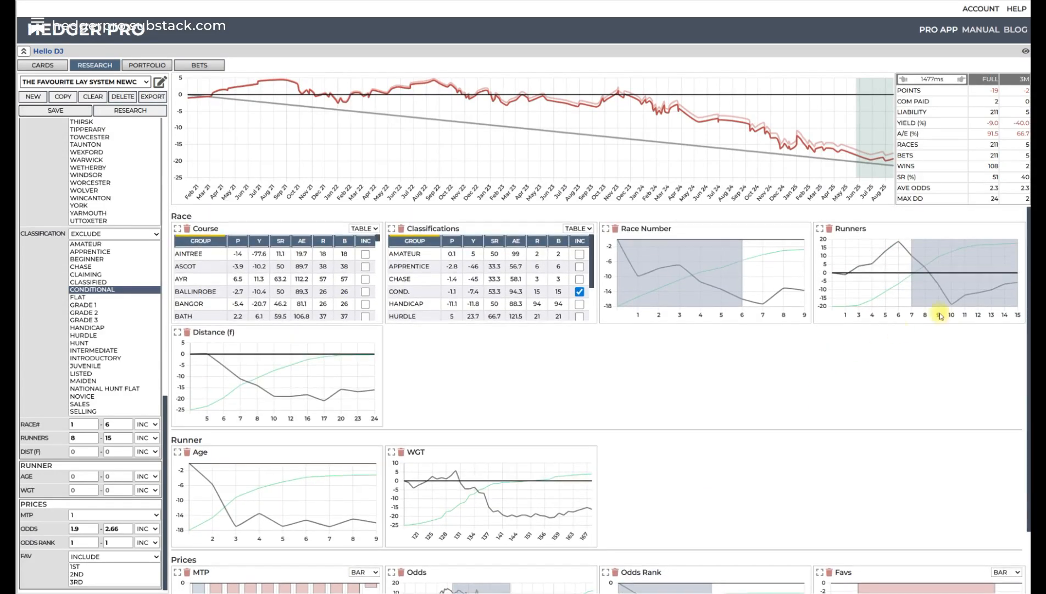
click(953, 286)
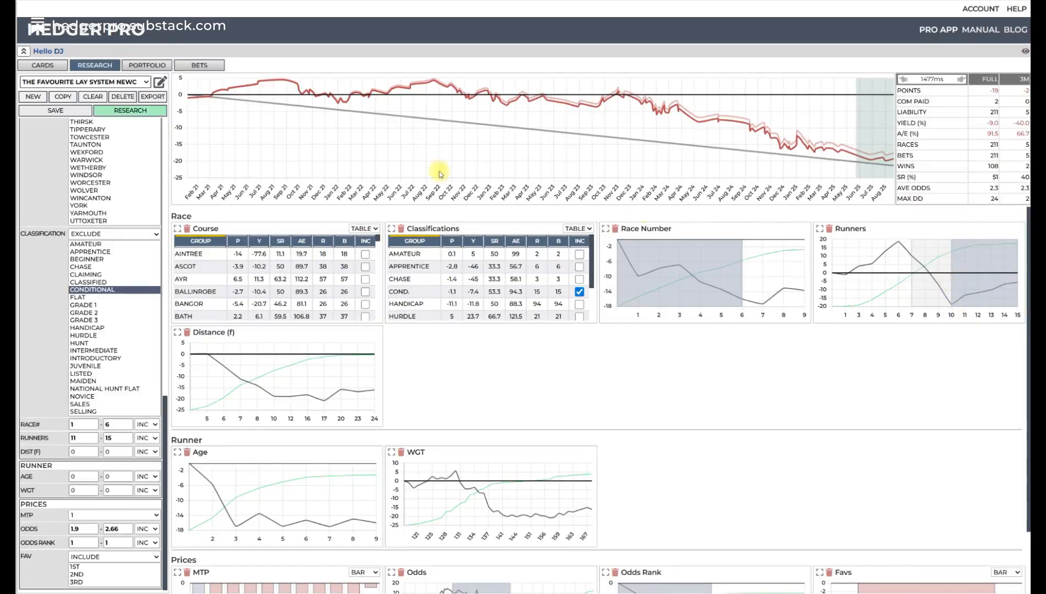
- Remove the race number filter and the Conditional classification exclusion from the NEWC system, rerunning the research after each change
click(152, 110)
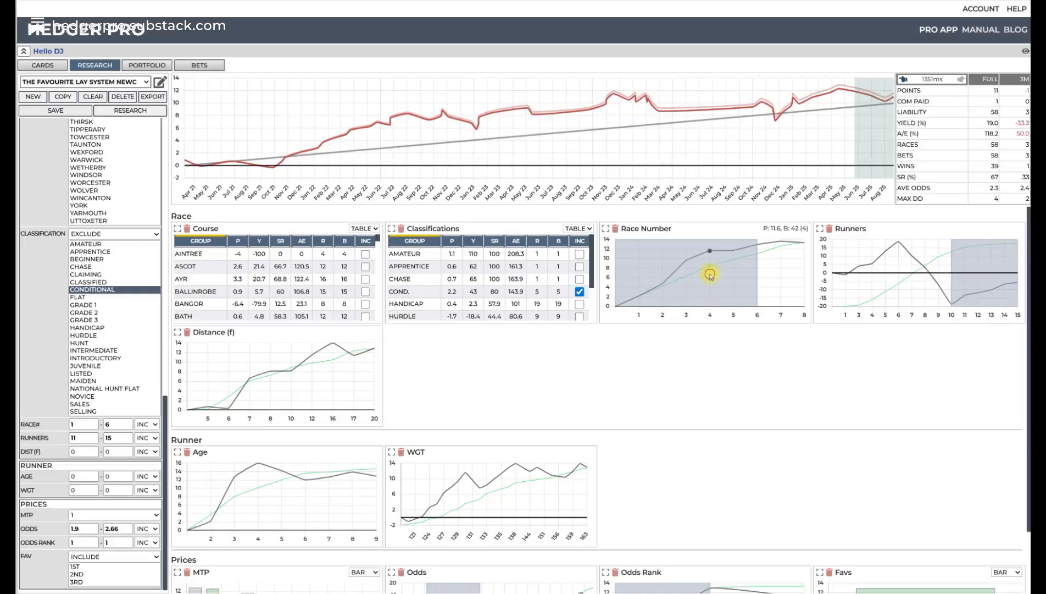
click(711, 275)
click(158, 111)
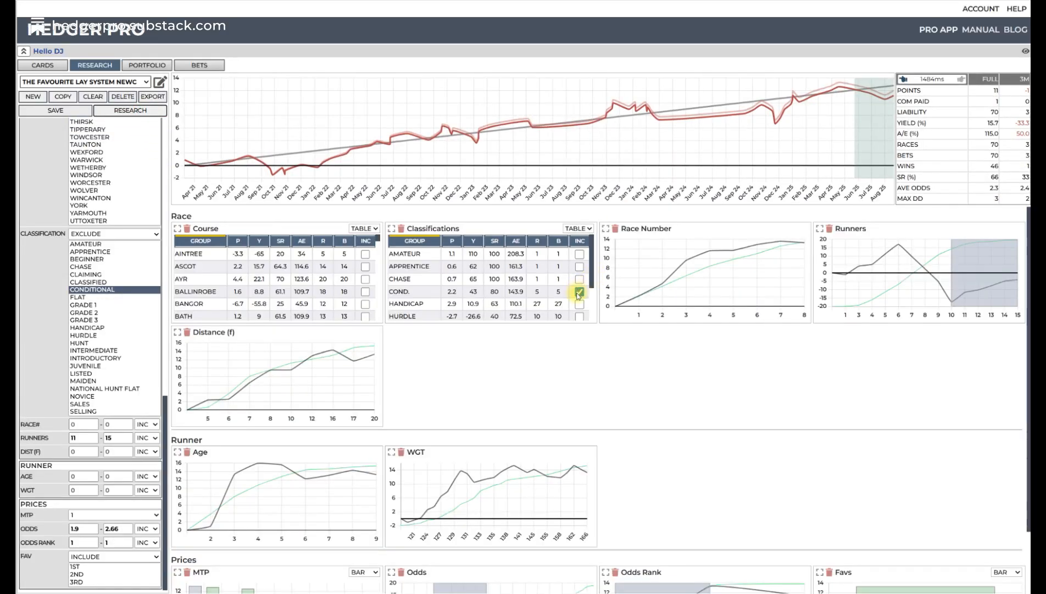
scroll(518, 292, down, 2)
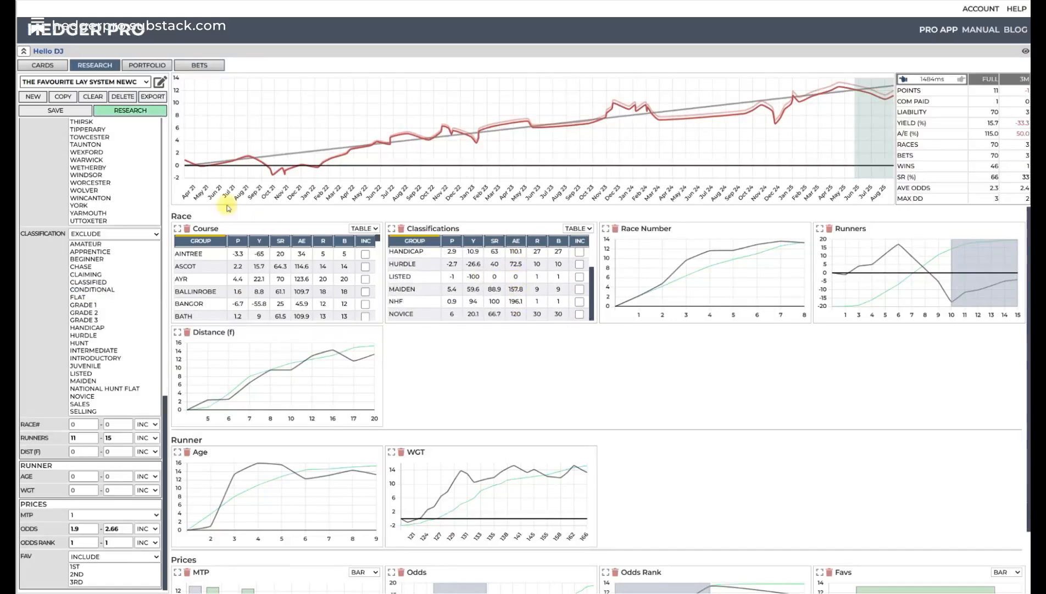
click(130, 110)
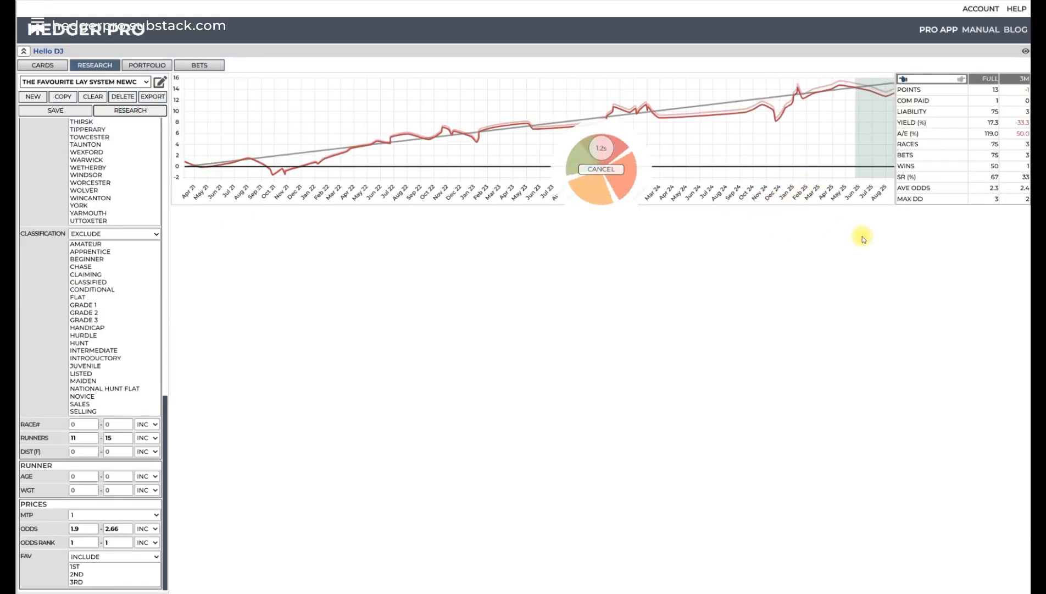
- Set the odds range to 1.91–2.62 on the enlarged Odds chart and rerun the research
scroll(626, 420, down, 3)
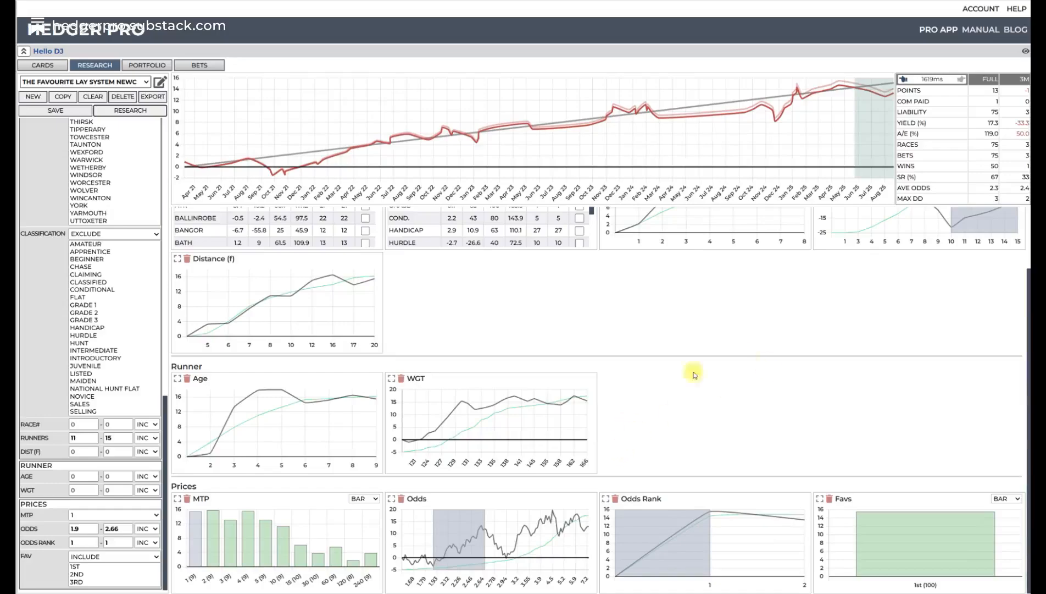
click(391, 499)
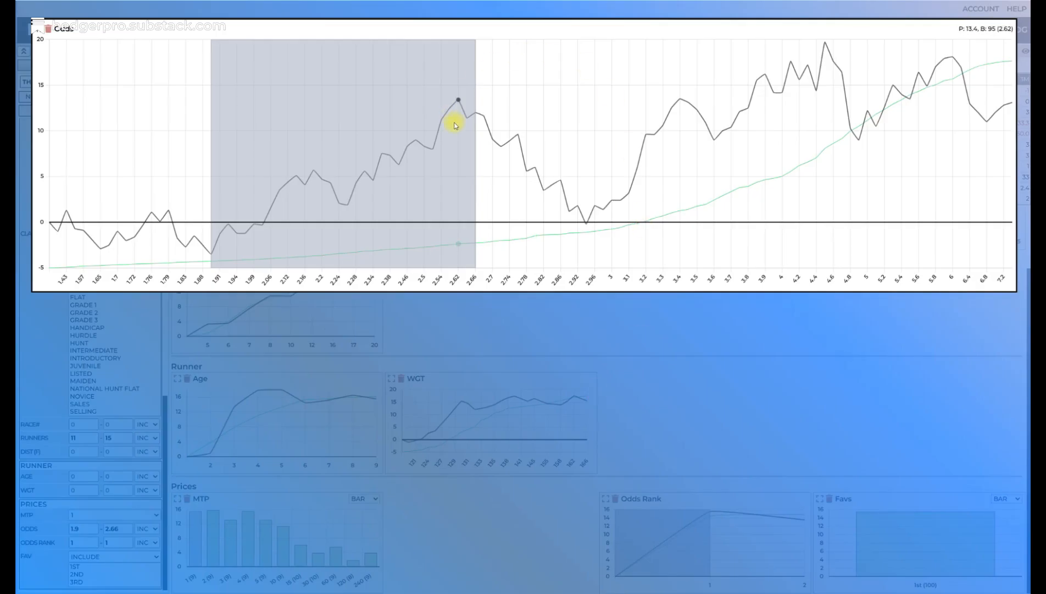
drag(455, 125, 435, 133)
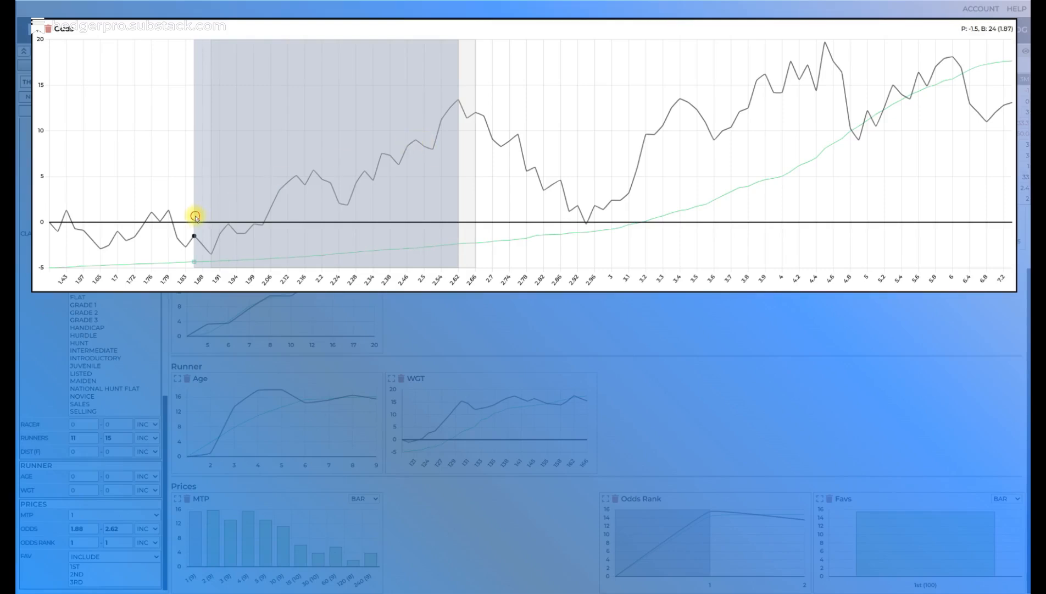
drag(196, 217, 213, 217)
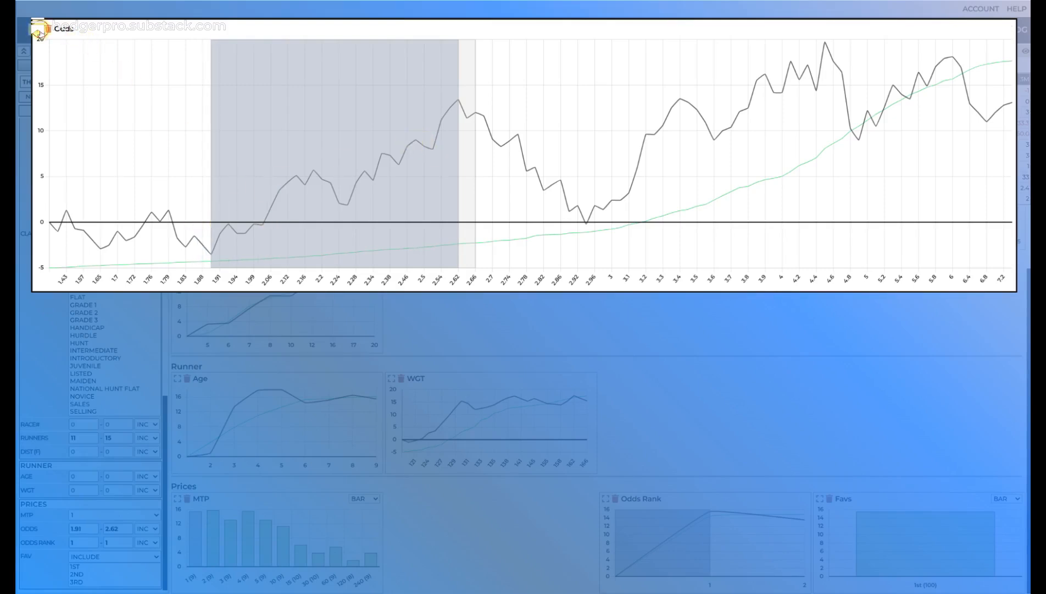
click(38, 31)
click(146, 110)
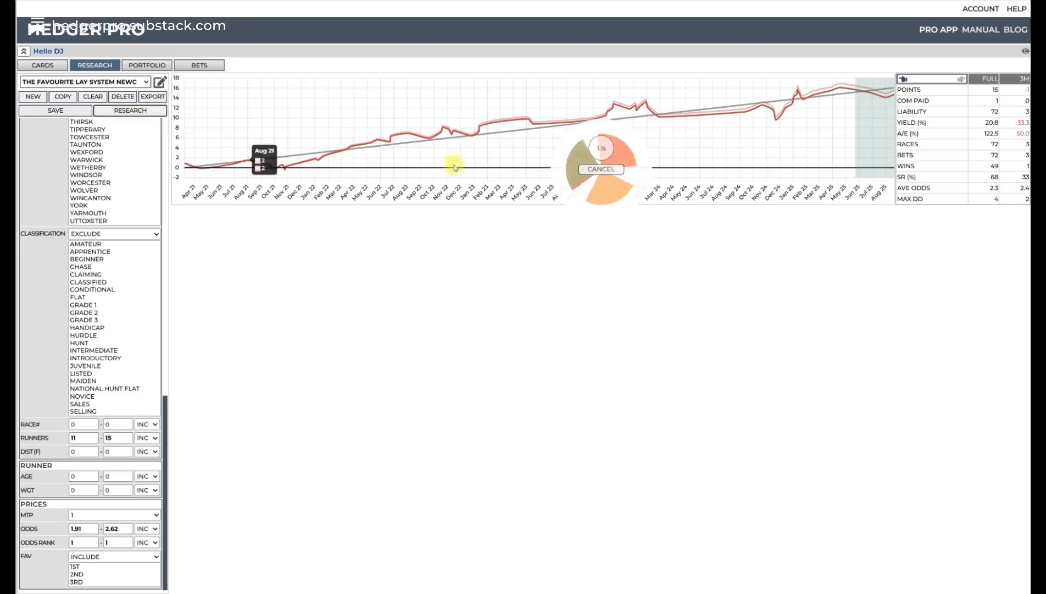
- Set MTP to 2, switch the Classification filter to Include with nothing selected, and rerun the research
scroll(711, 403, down, 3)
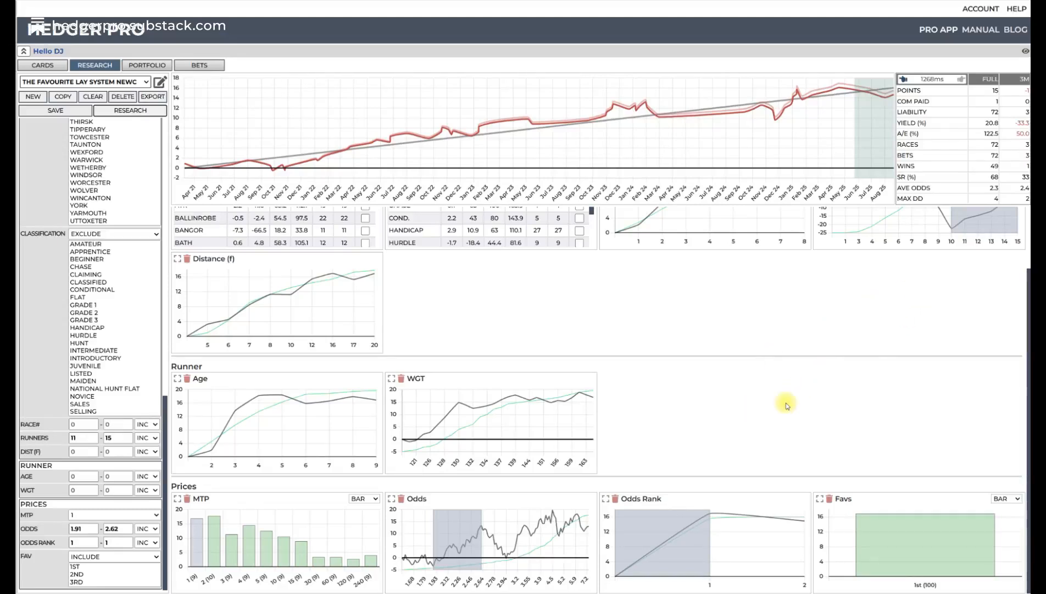
scroll(919, 290, up, 2)
scroll(715, 330, down, 2)
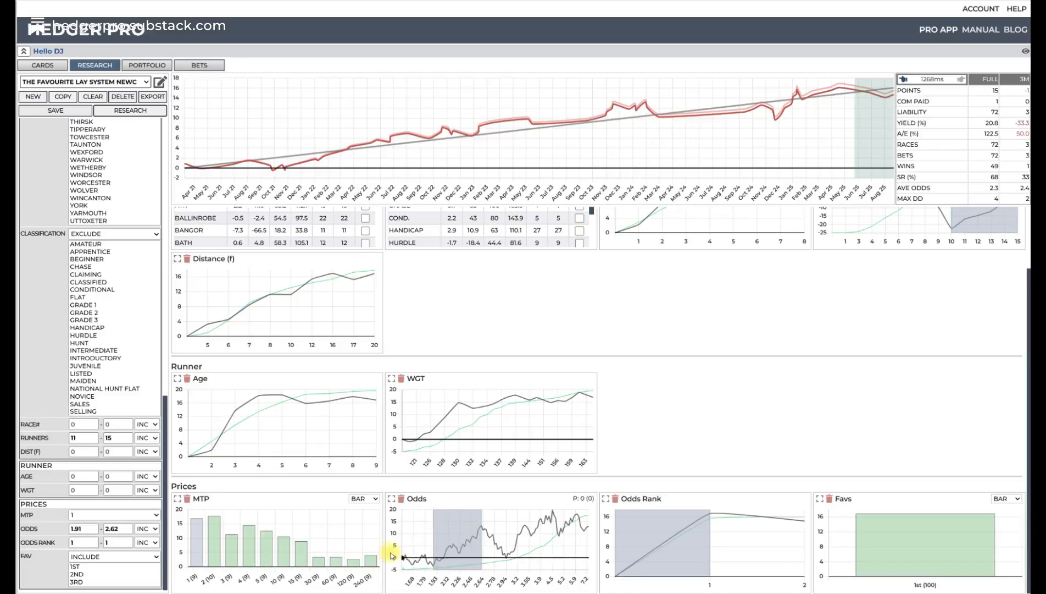
click(214, 536)
click(141, 234)
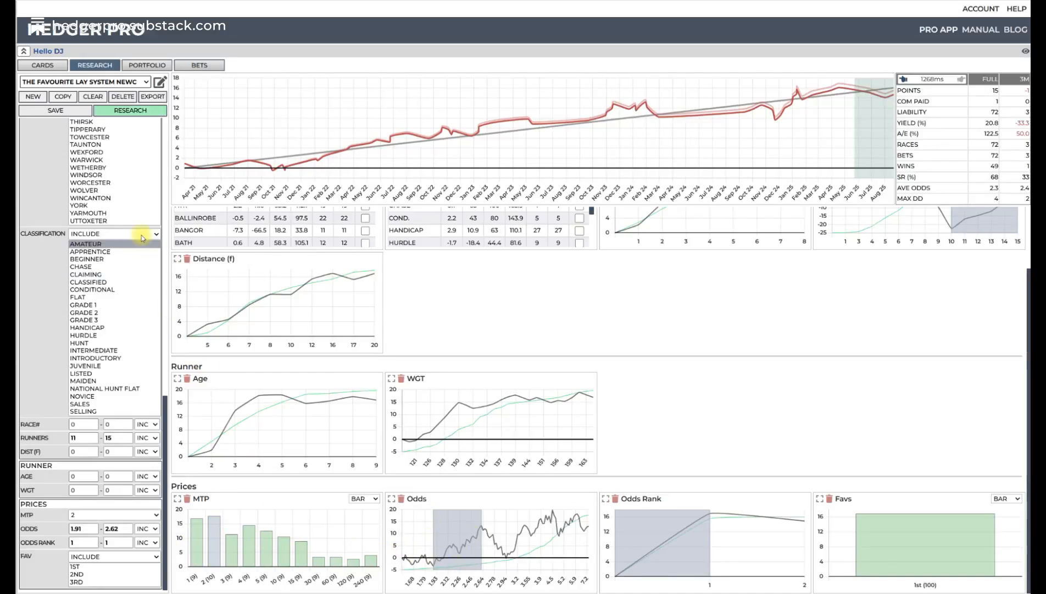
click(110, 243)
click(143, 112)
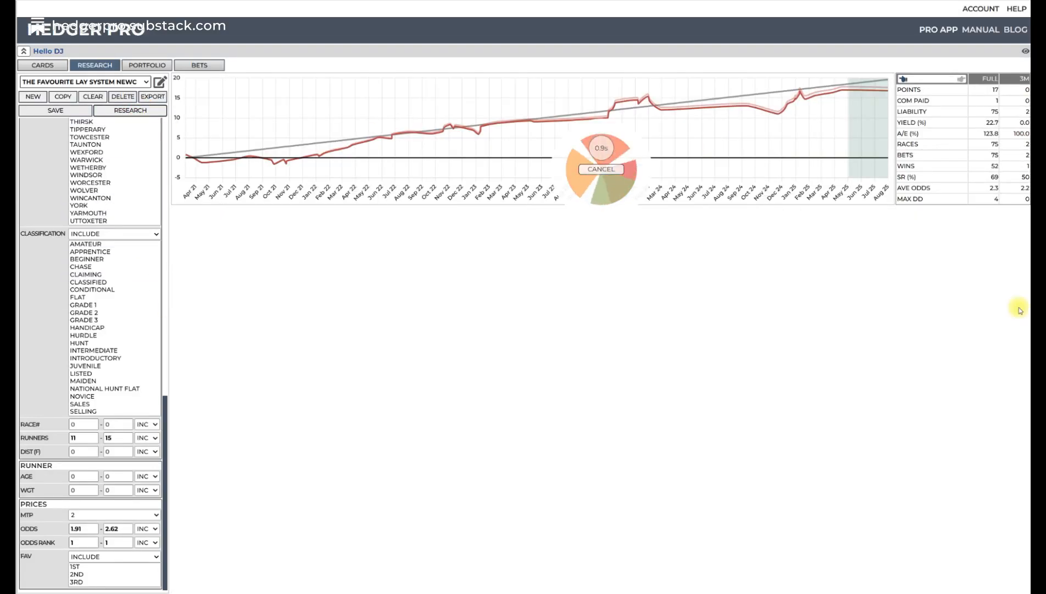
- Narrow the odds range to 2.06–2.62 on the enlarged Odds chart and rerun the research
scroll(784, 533, down, 1)
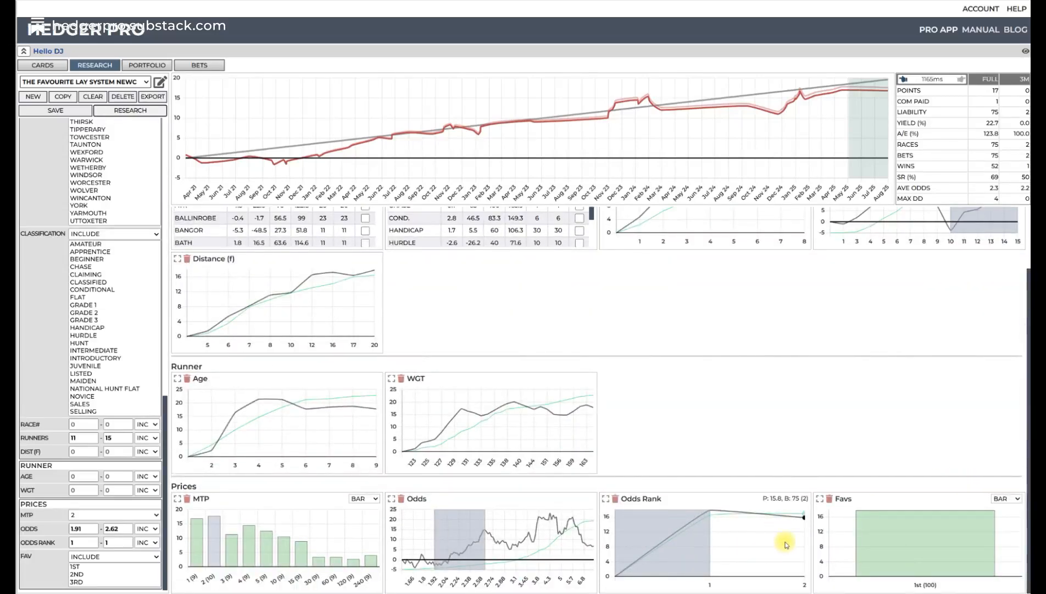
click(392, 501)
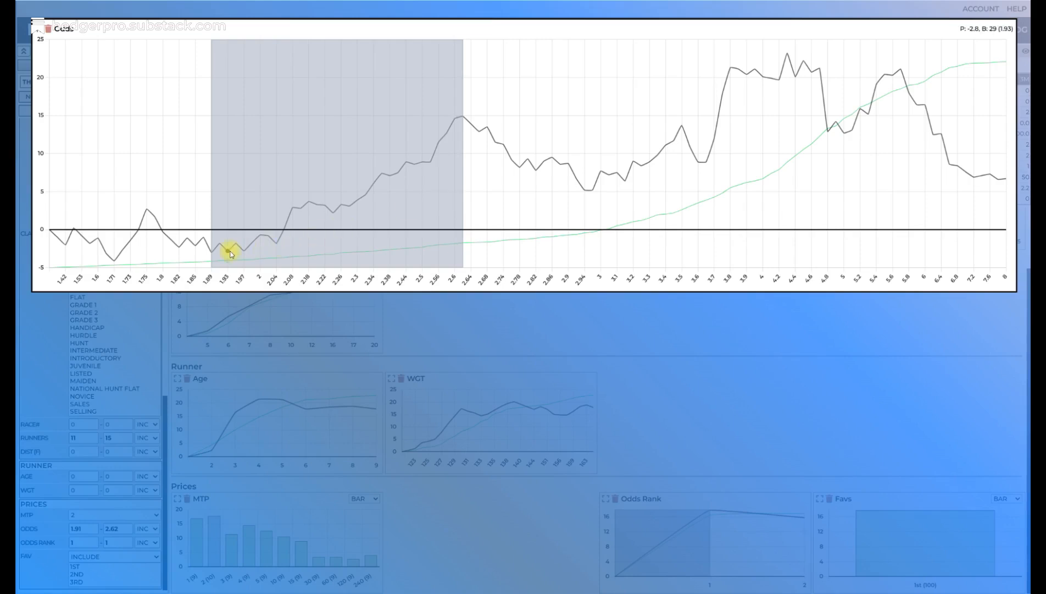
drag(215, 252, 280, 252)
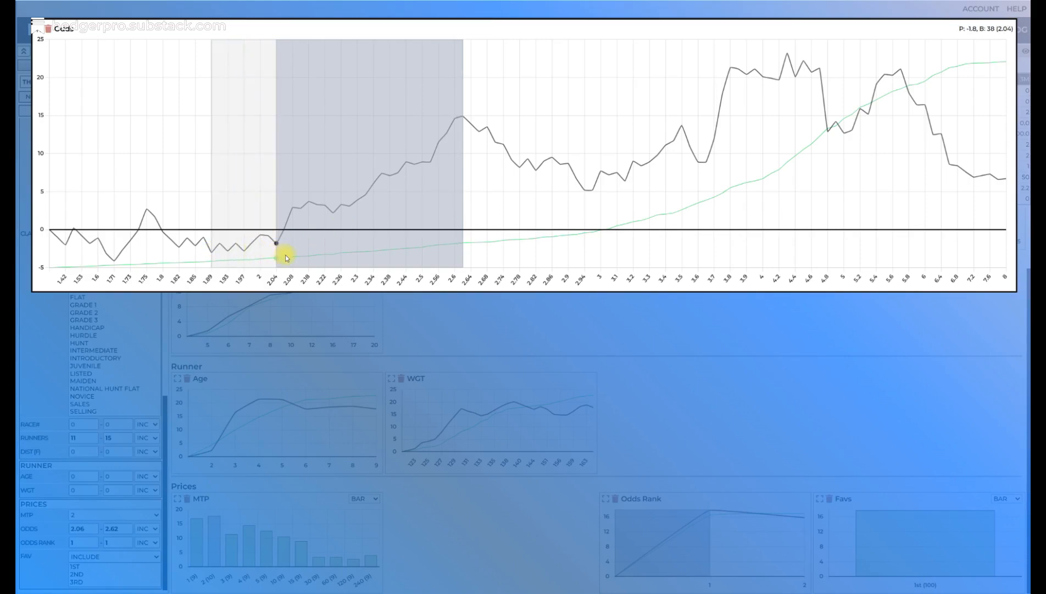
click(37, 28)
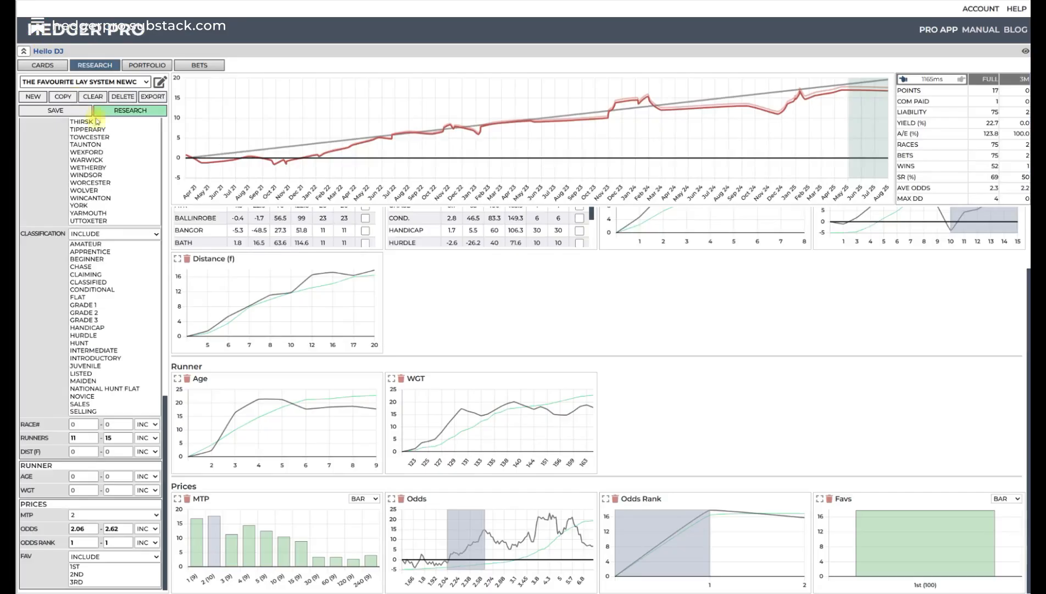
click(127, 112)
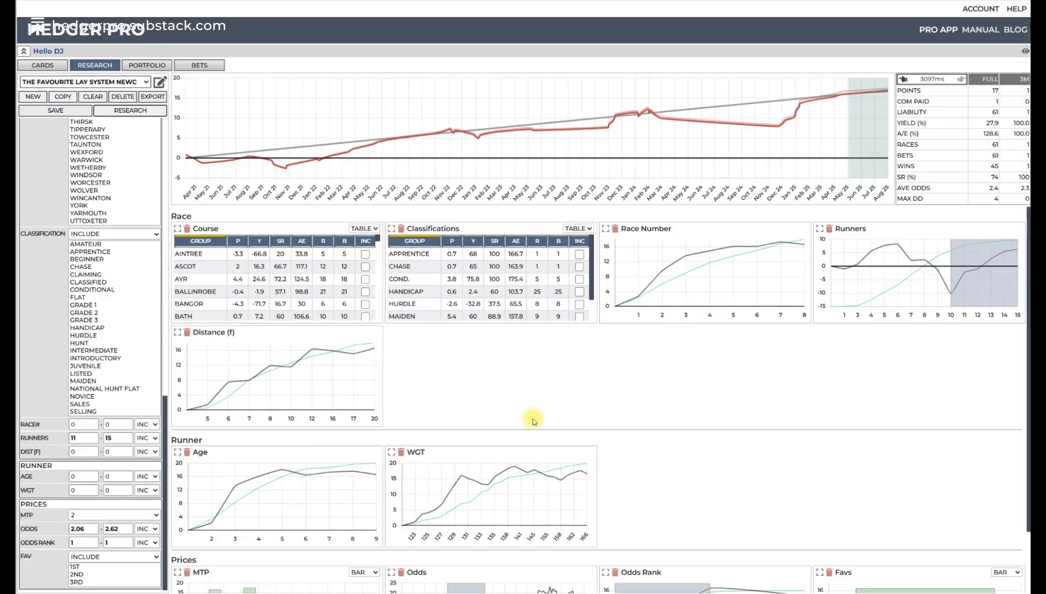
- Try the research with MTP set to 4 and compare it with the previous run in the research history
scroll(533, 412, down, 2)
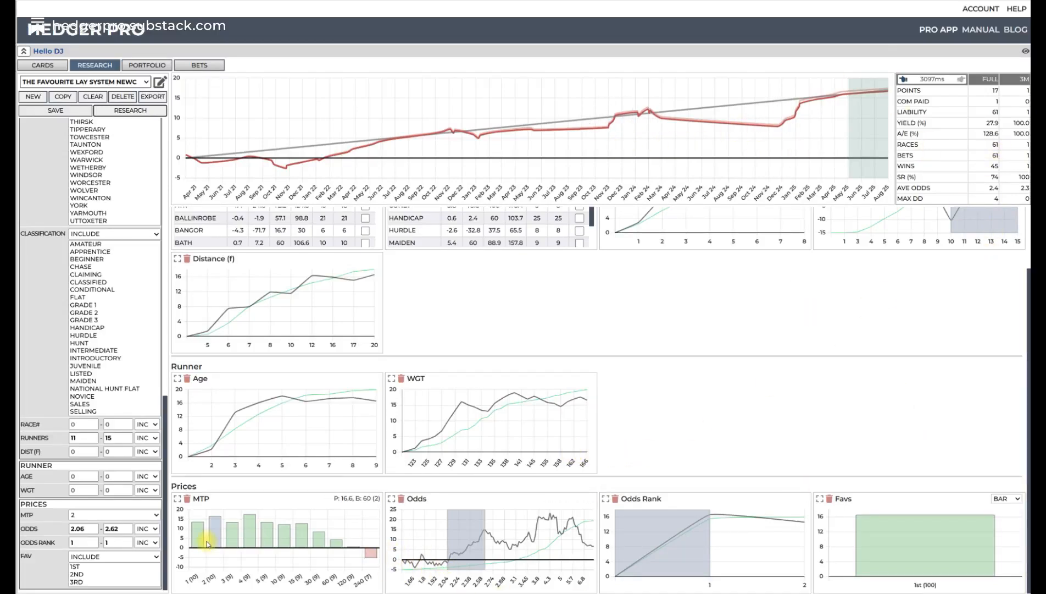
click(251, 524)
click(134, 112)
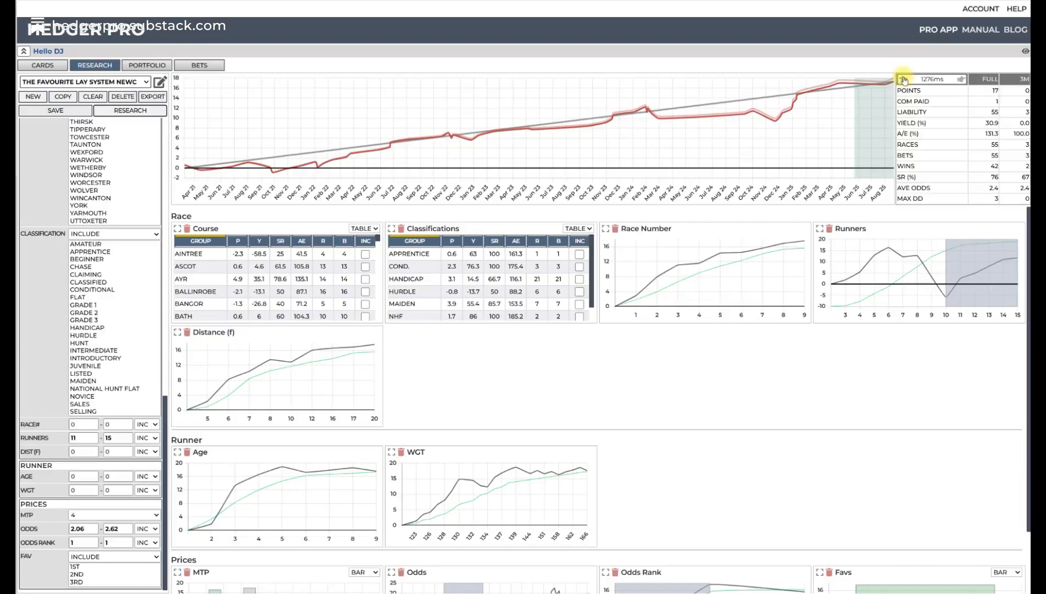
click(904, 79)
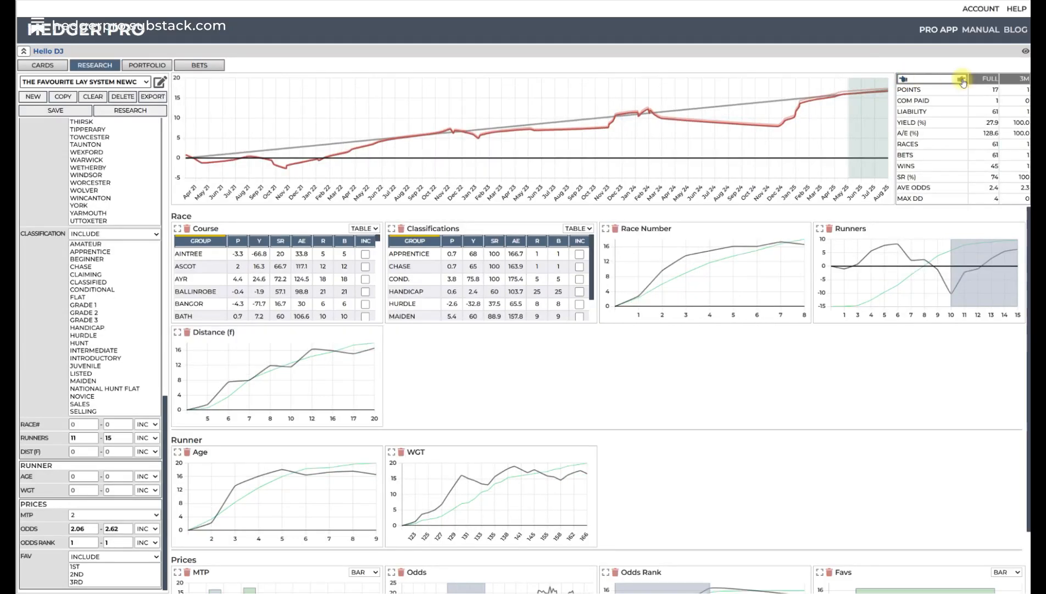
click(963, 79)
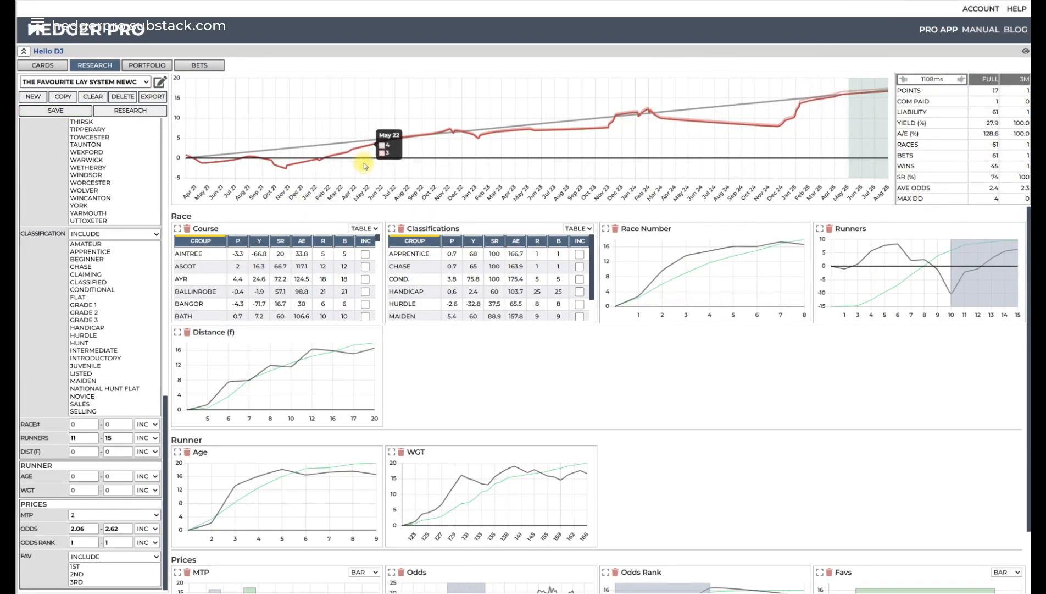
- Sort the Classifications table by points, set Hurdle as an excluded classification, and rerun the research
click(454, 242)
scroll(517, 265, down, 1)
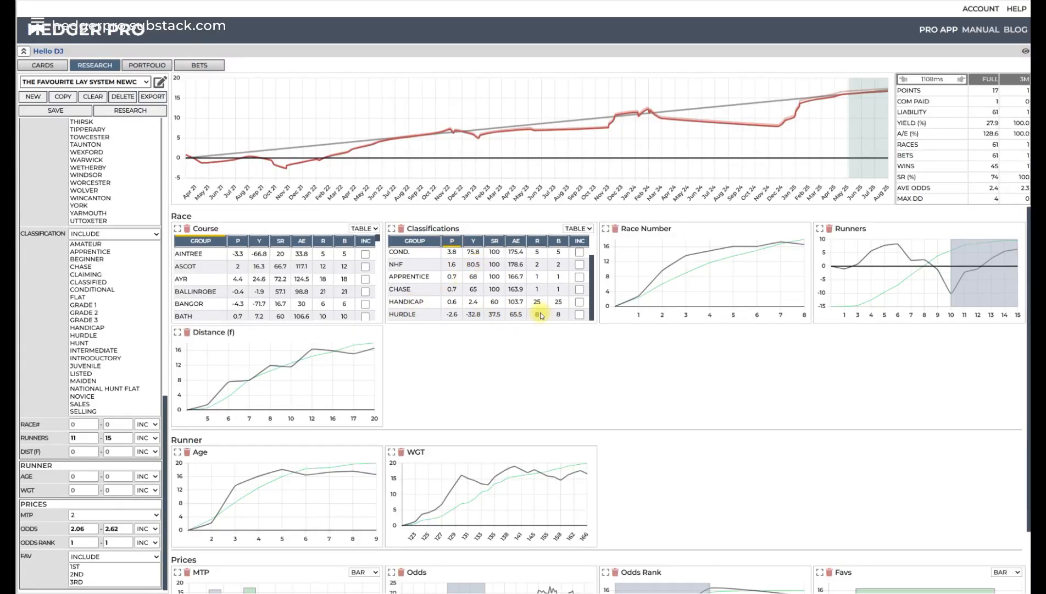
click(581, 315)
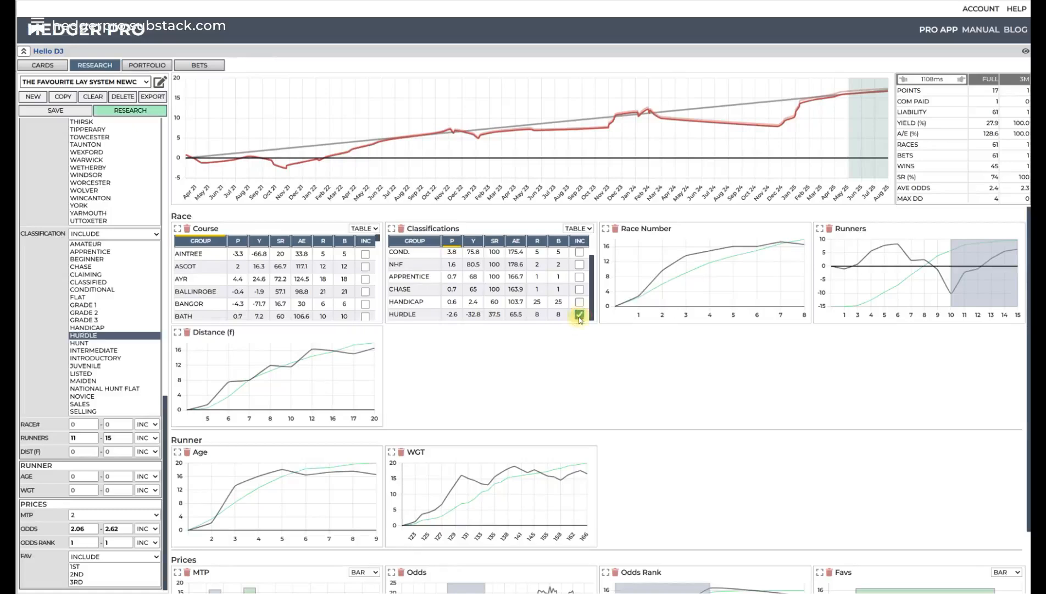
click(147, 233)
click(135, 257)
click(140, 110)
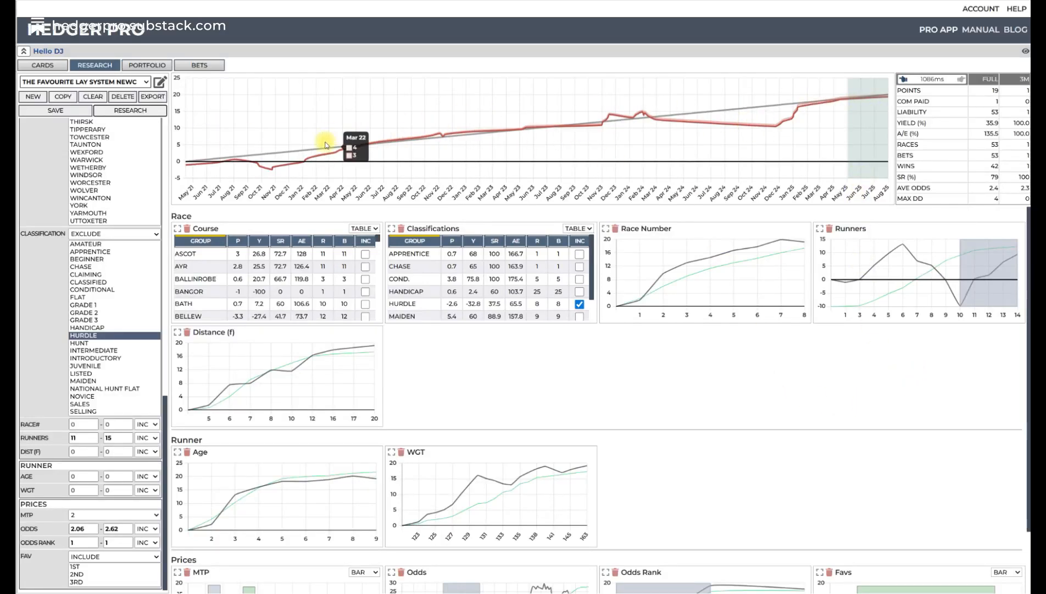
- Load The Favourite Lay System CHELM and review its profit graph and filter charts
click(82, 89)
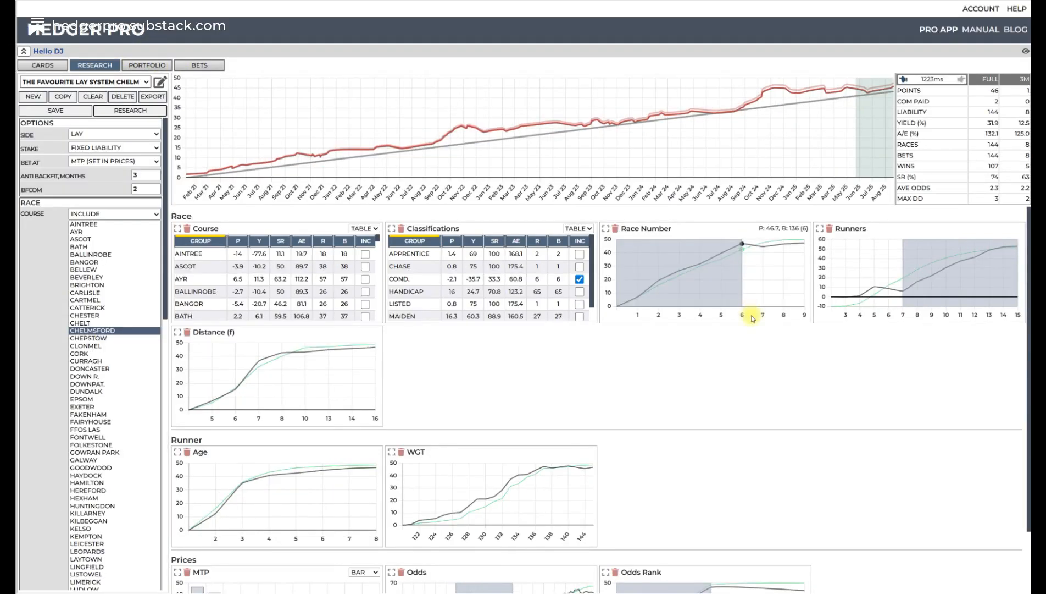
scroll(737, 347, down, 1)
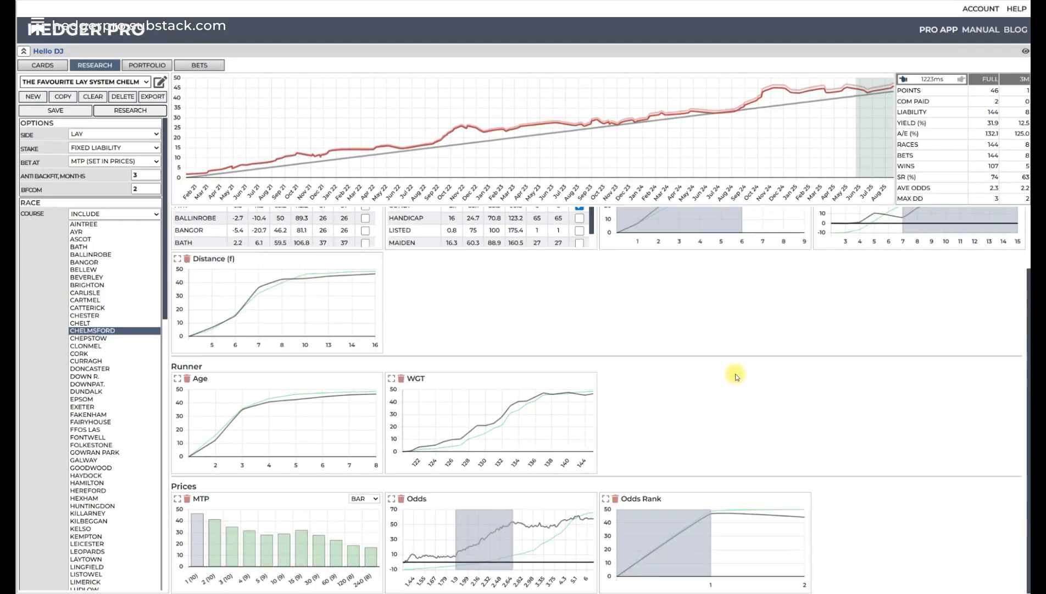
scroll(714, 368, up, 1)
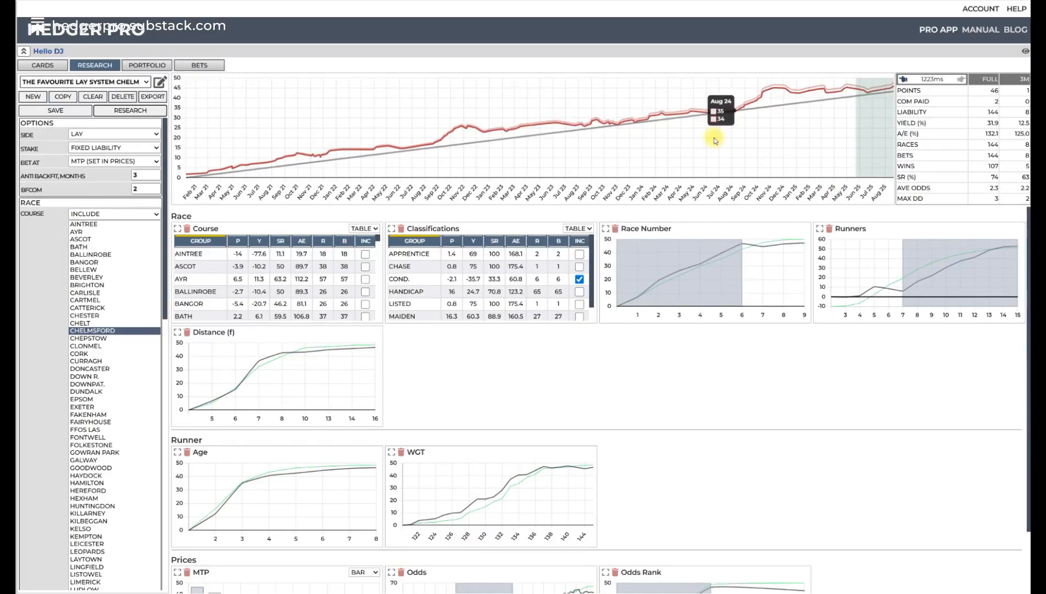
- Load The Favourite Lay System NEWC and examine the results per course in its Course table
click(107, 82)
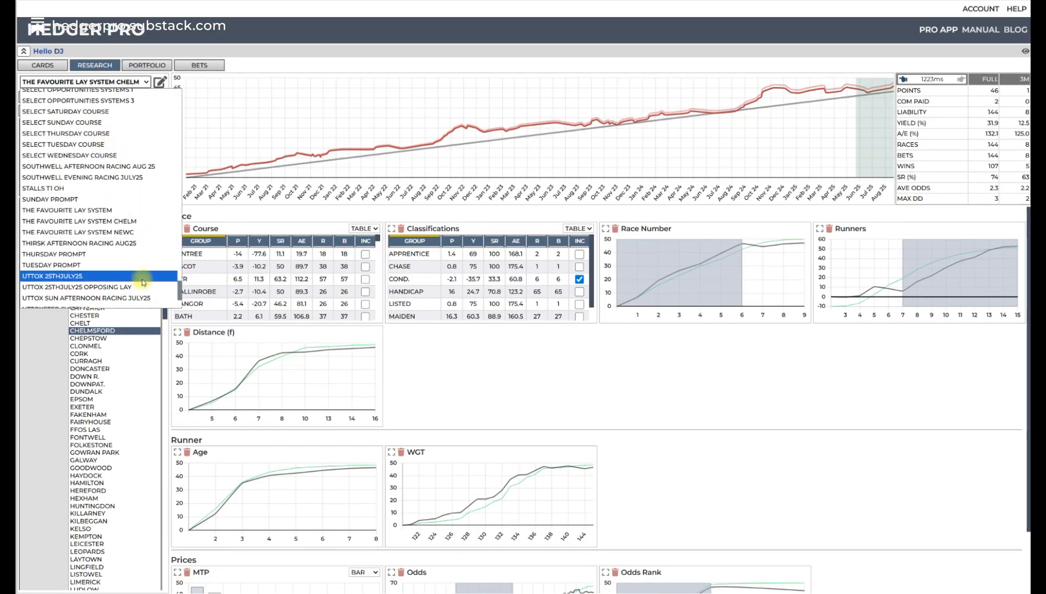
click(140, 233)
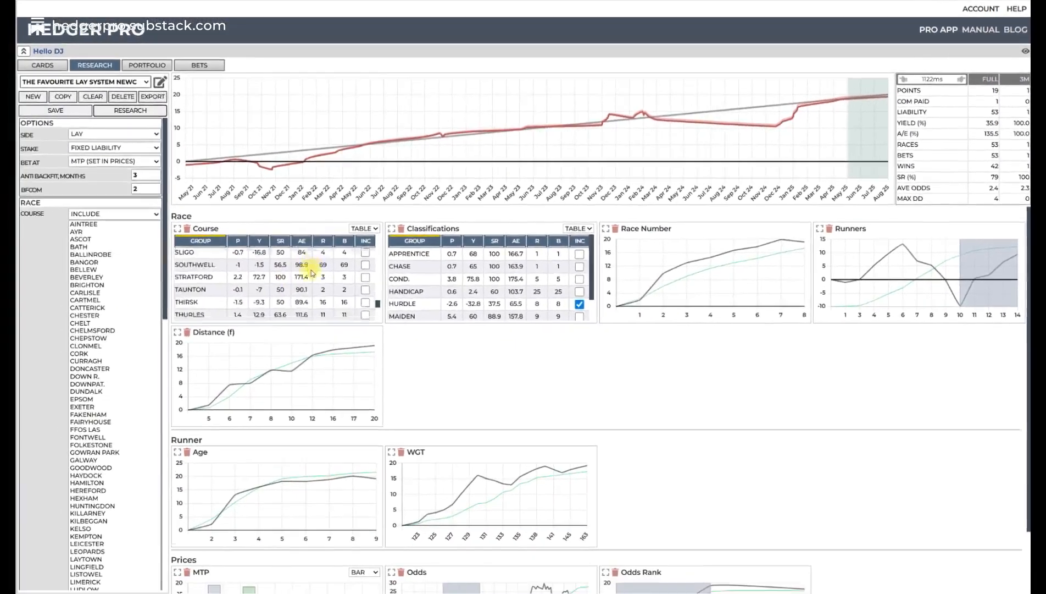
scroll(263, 291, down, 8)
scroll(315, 274, up, 1)
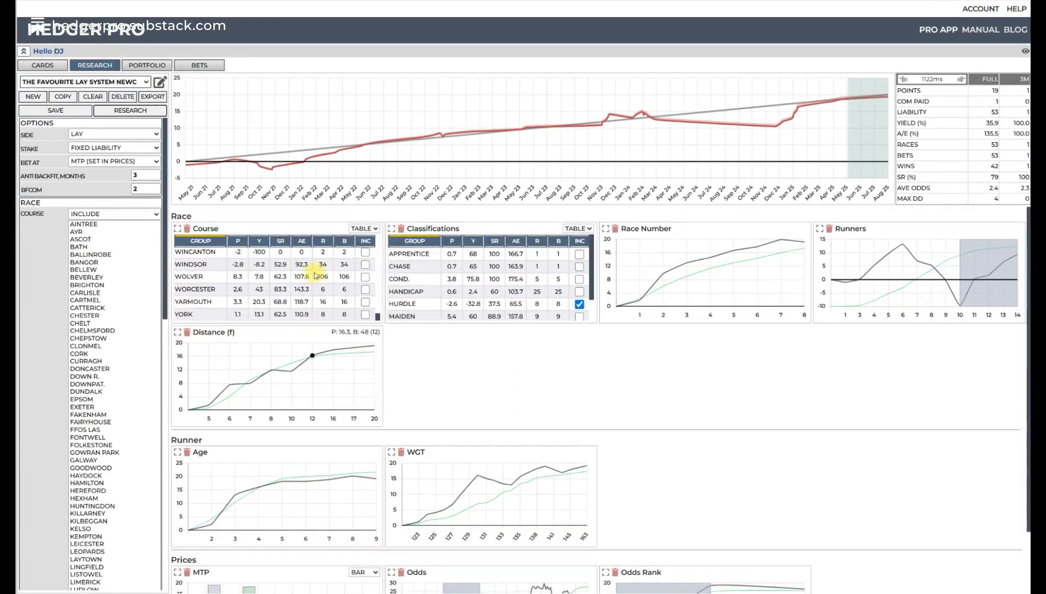
scroll(297, 284, up, 5)
scroll(295, 285, up, 5)
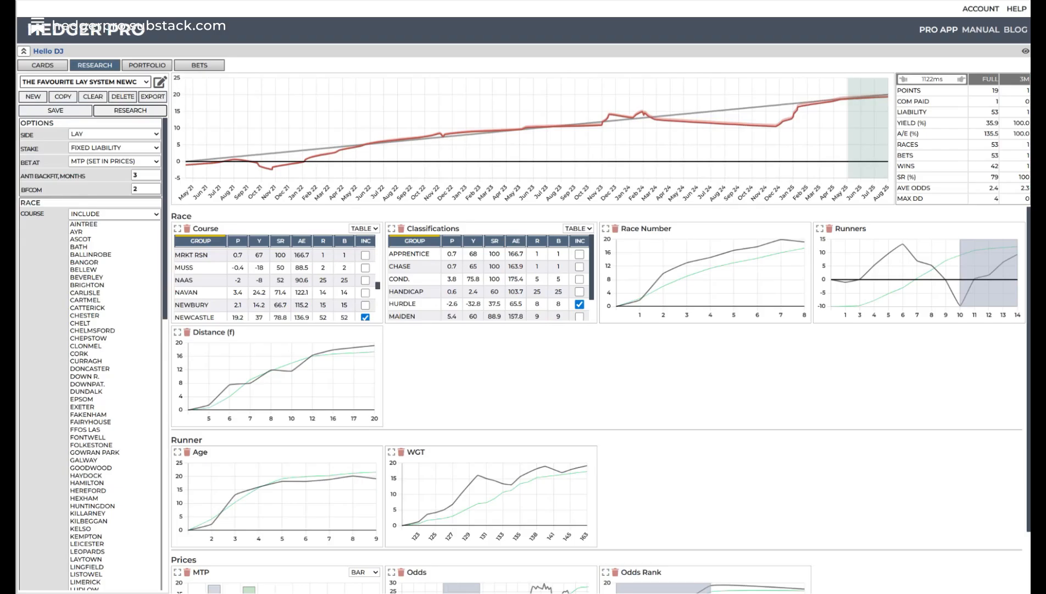
- Return to The Favourite Lay System CHELM and open its filter selection to browse the available LTO and Prices filters
click(137, 82)
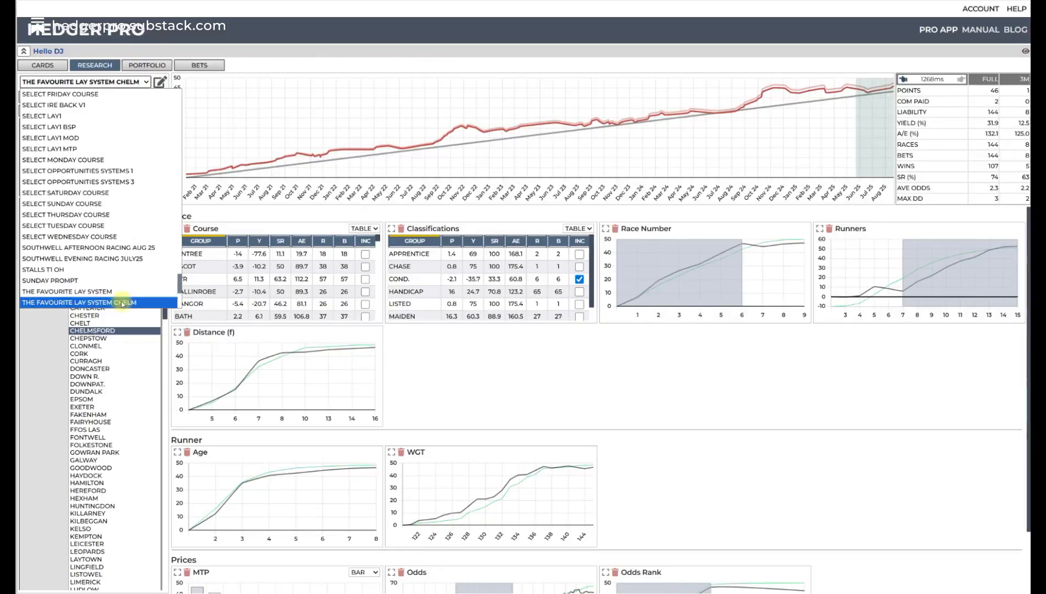
click(591, 365)
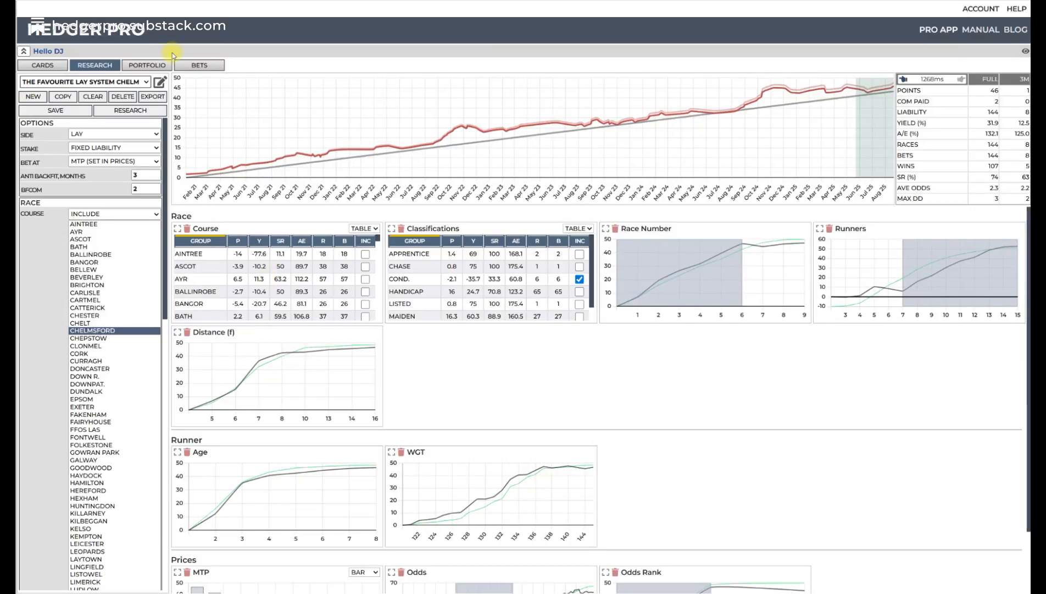
click(160, 82)
scroll(86, 433, down, 2)
scroll(87, 434, down, 7)
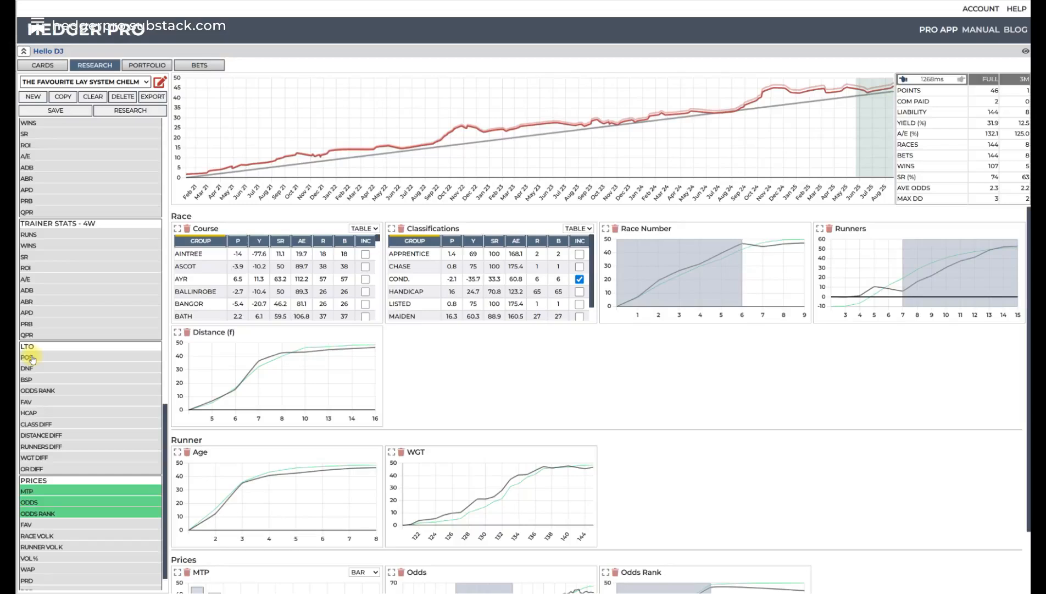
- Leave the filter selection, sort the Course table by points, and compare the results per course
scroll(111, 259, up, 10)
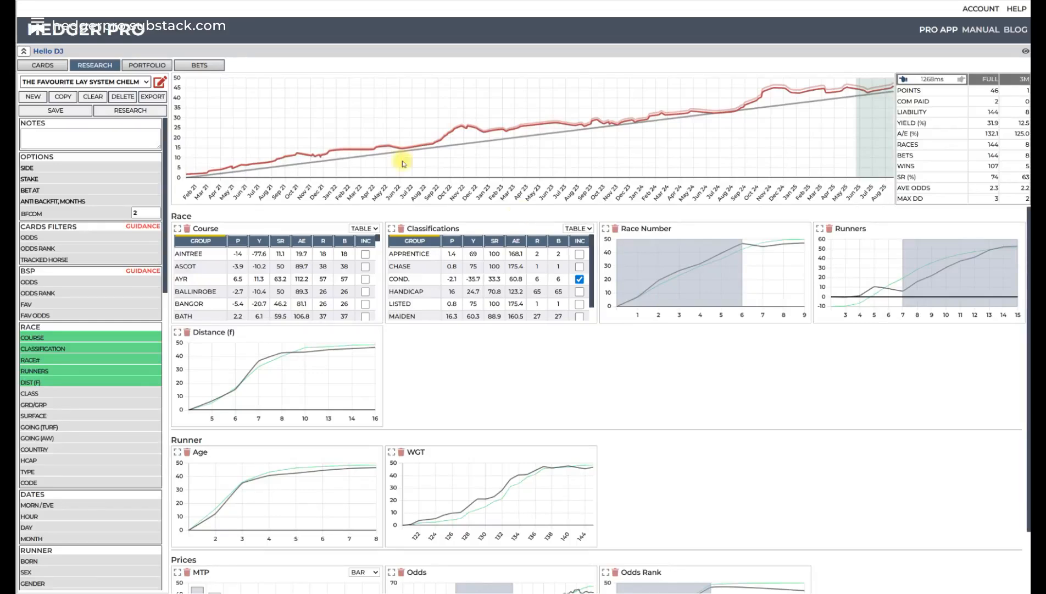
click(136, 117)
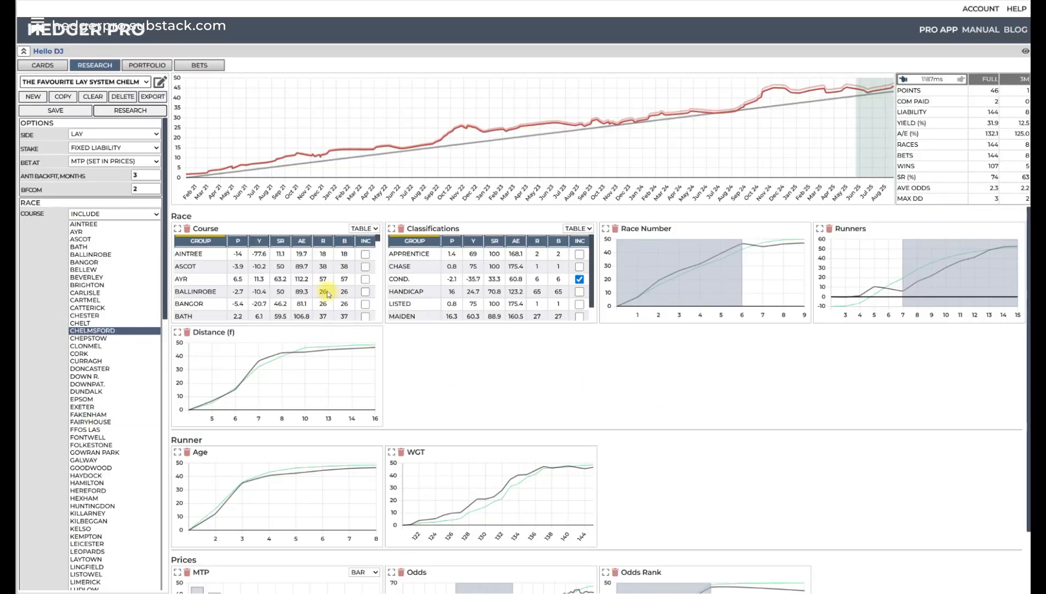
scroll(259, 263, down, 3)
scroll(257, 259, up, 3)
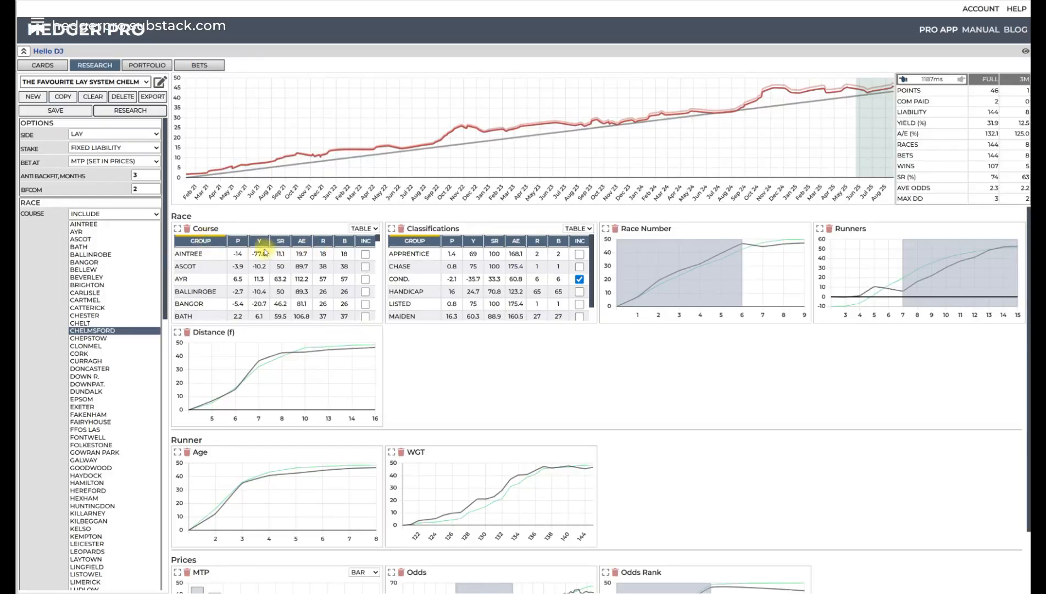
click(238, 242)
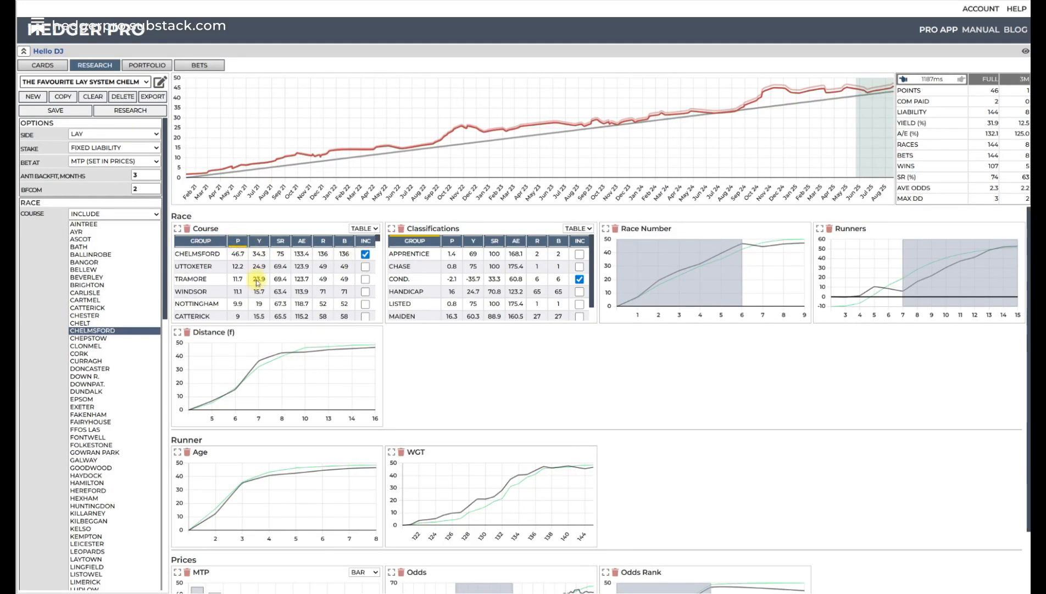
scroll(246, 282, down, 4)
scroll(247, 282, down, 5)
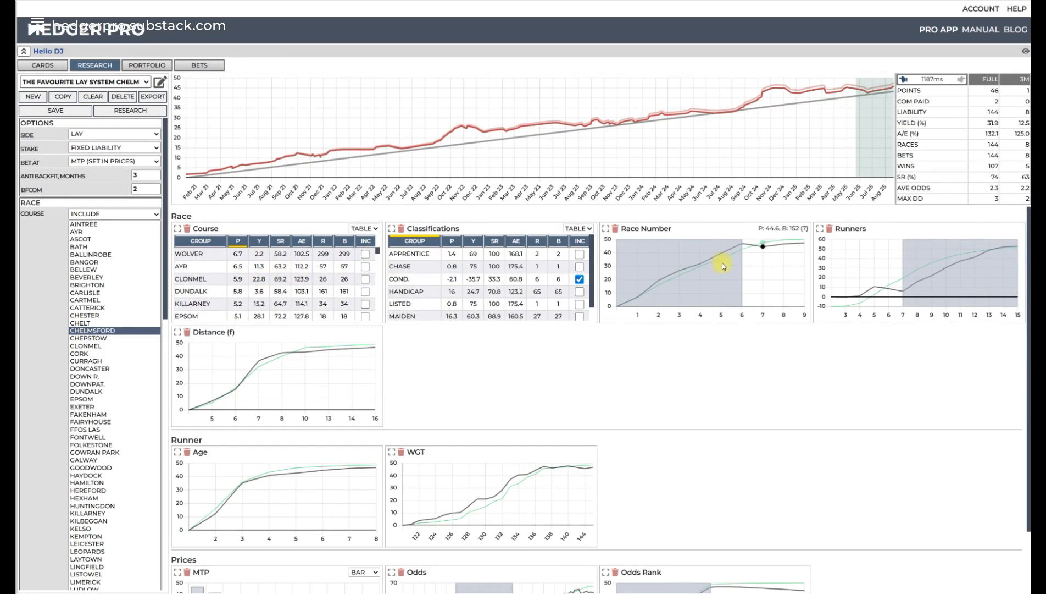
scroll(297, 288, up, 9)
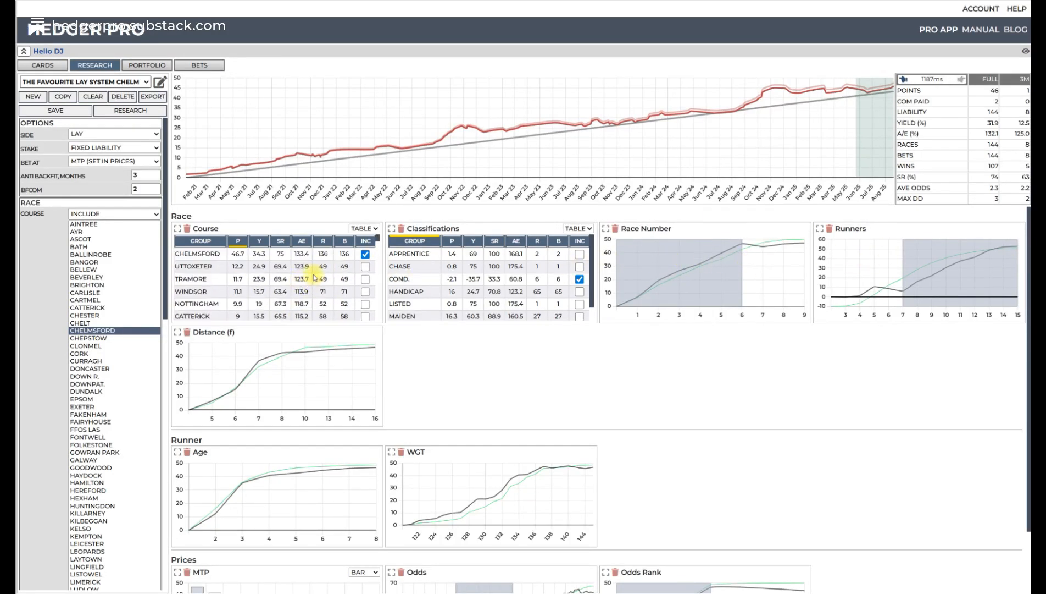
scroll(311, 272, down, 4)
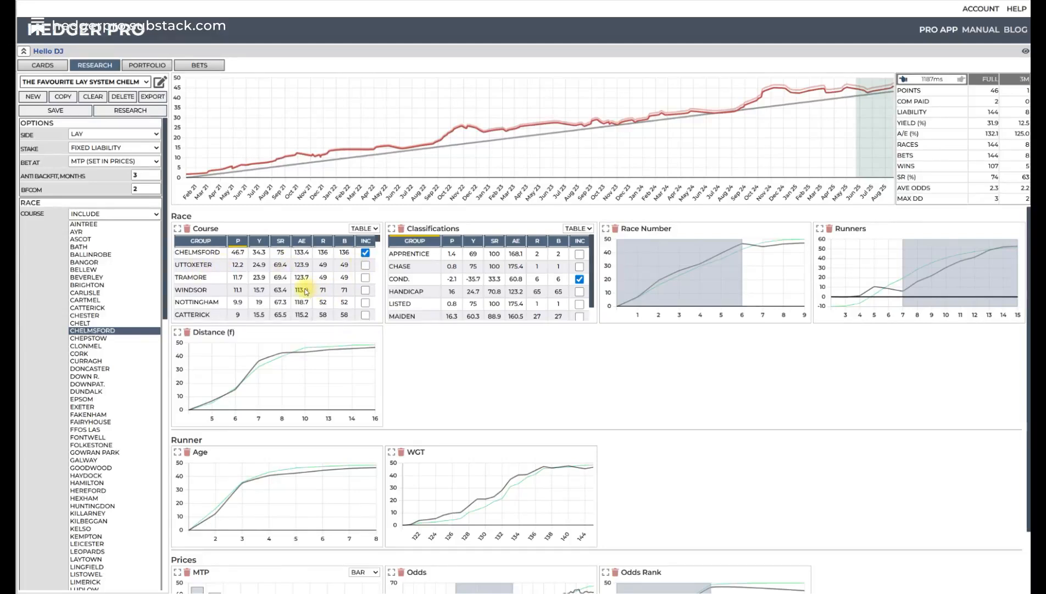
scroll(300, 275, down, 2)
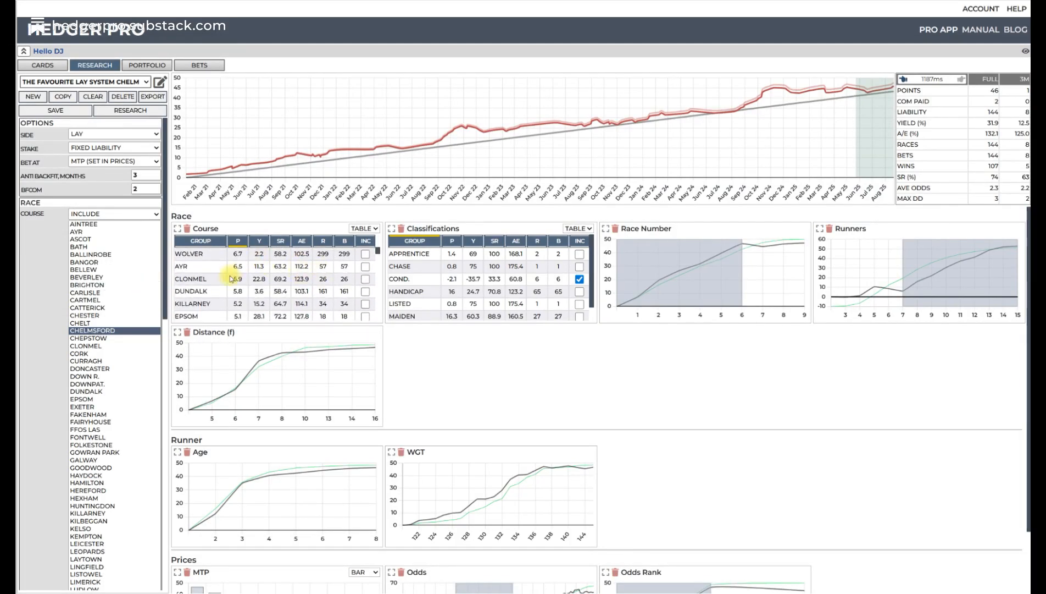
- Include Ayr in the course filter and copy the system as The Favourite Lay System AYRE
click(365, 267)
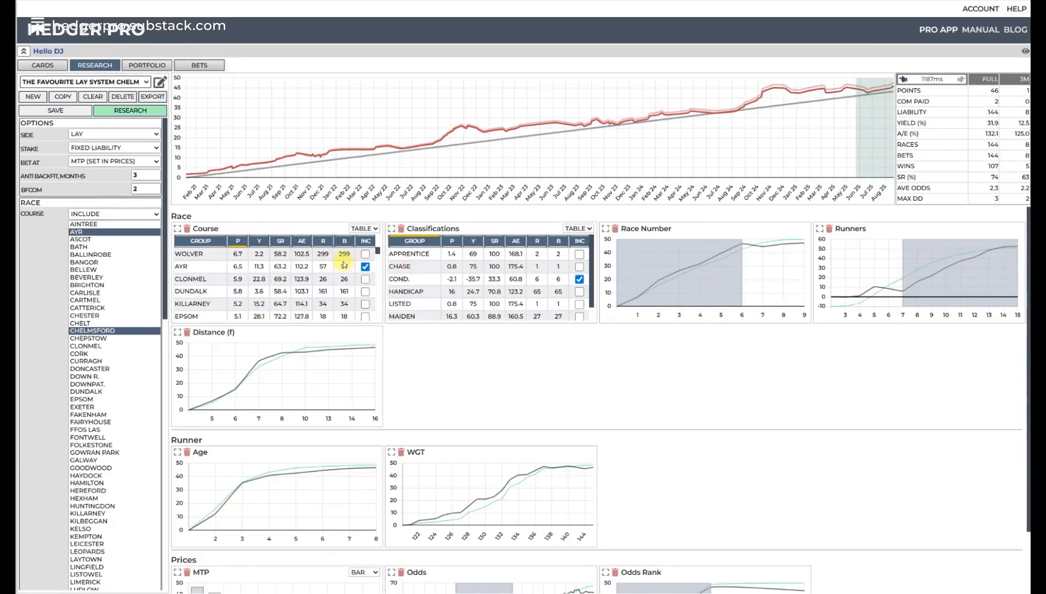
click(64, 96)
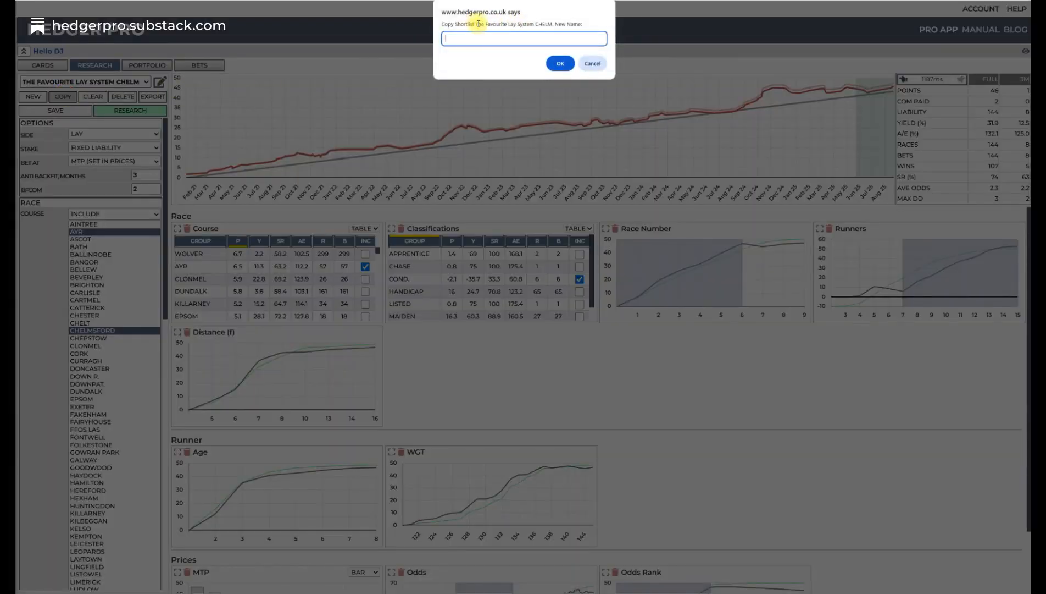
drag(476, 24, 553, 25)
right_click(548, 24)
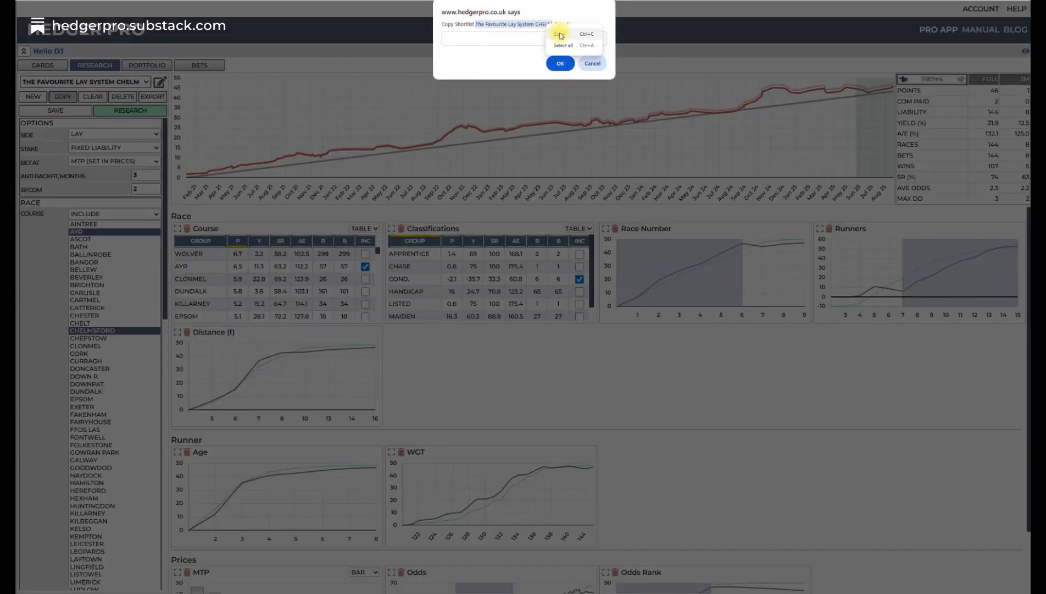
click(560, 34)
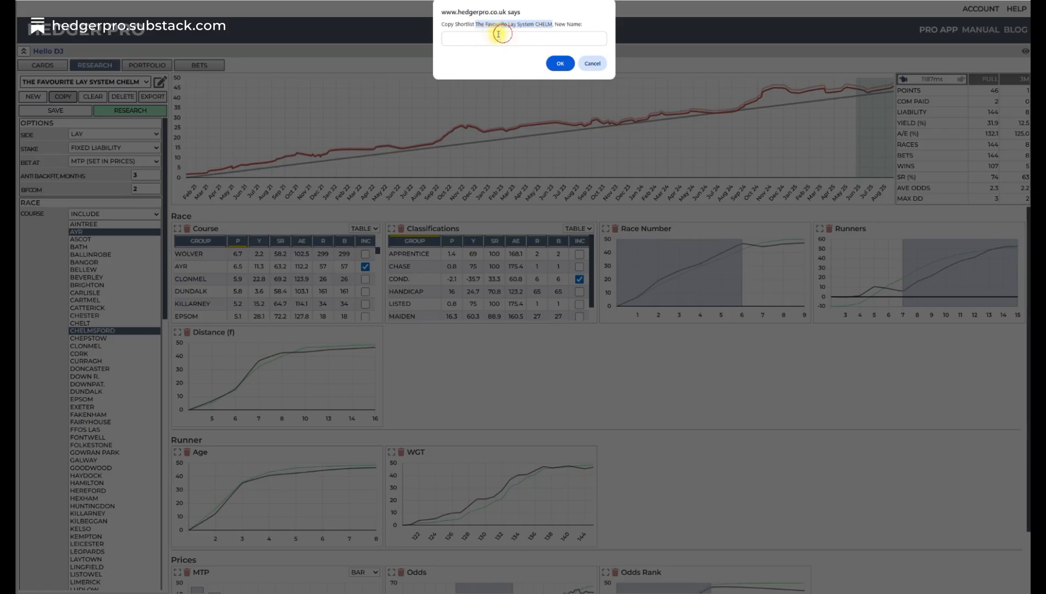
right_click(477, 40)
click(487, 112)
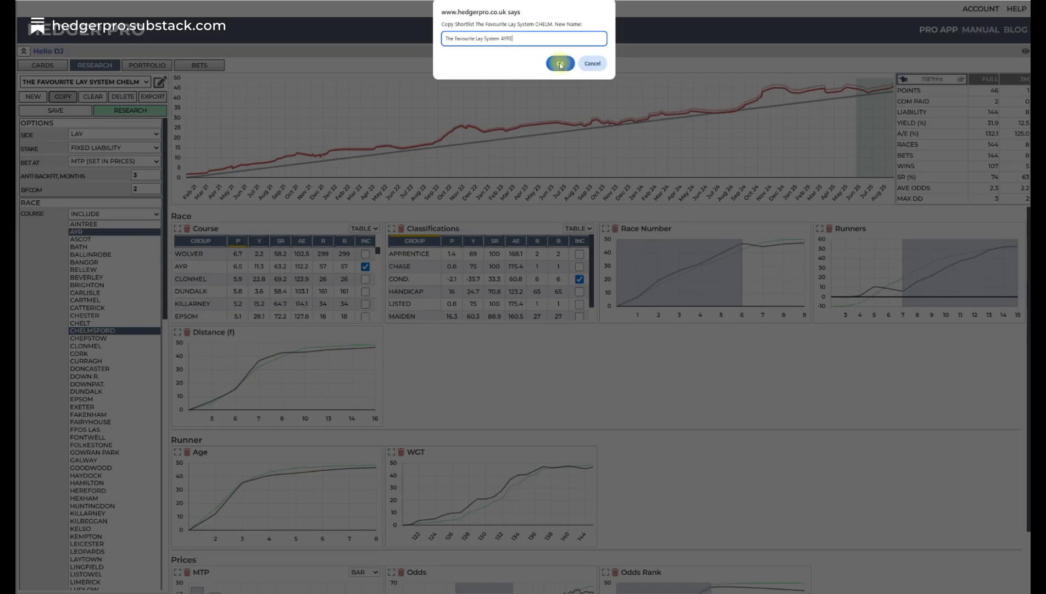
click(549, 65)
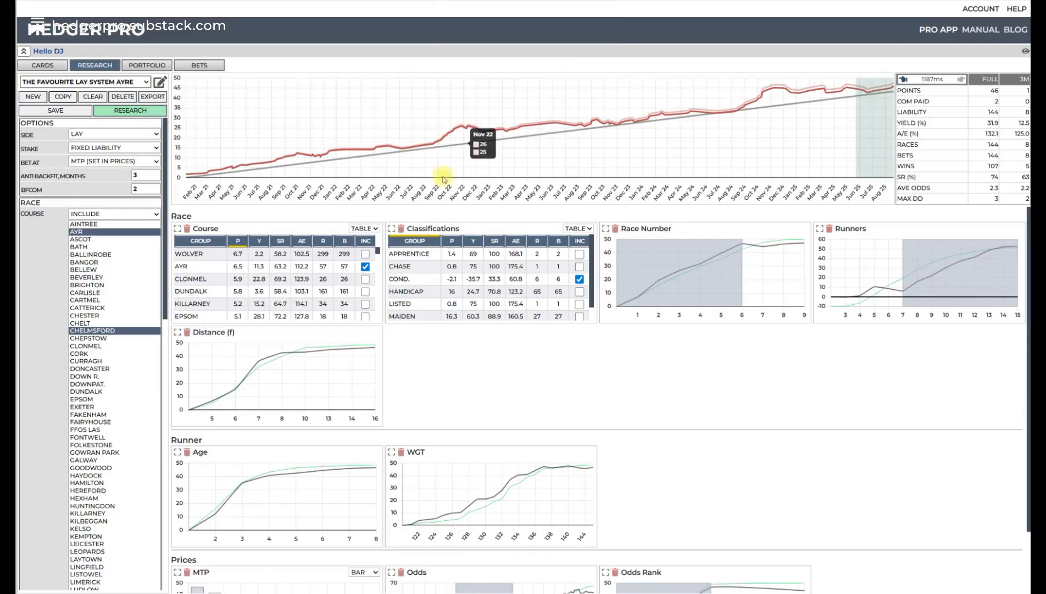
- Remove Chelmsford from the included courses of the AYRE system and rerun the research
click(365, 254)
scroll(349, 275, down, 10)
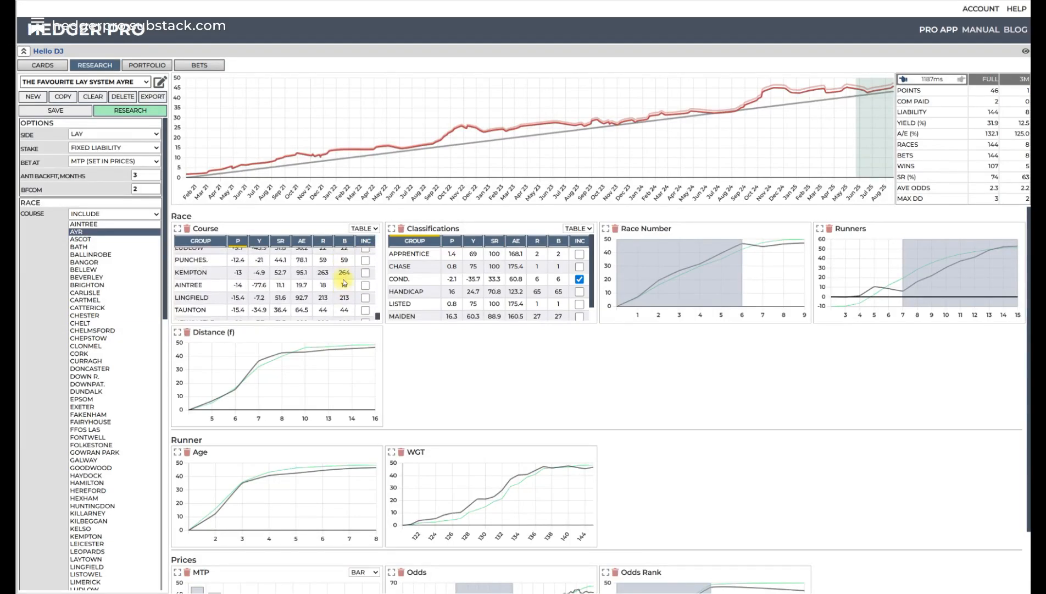
scroll(345, 283, up, 10)
click(132, 111)
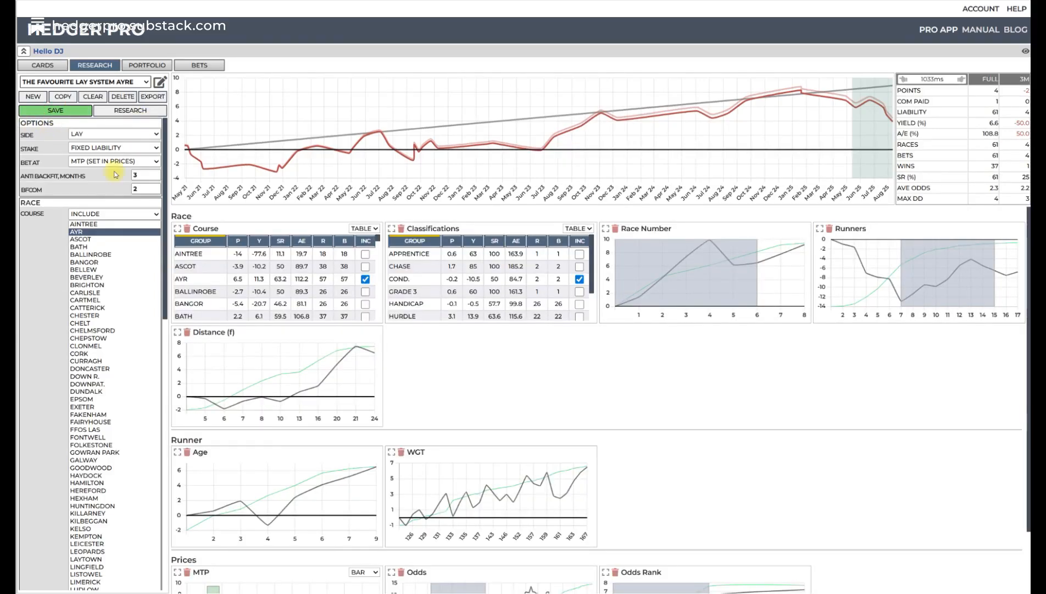
- Remove Conditional from the excluded classifications and clear the selected range in the Race Number chart
scroll(110, 317, down, 7)
scroll(110, 317, up, 10)
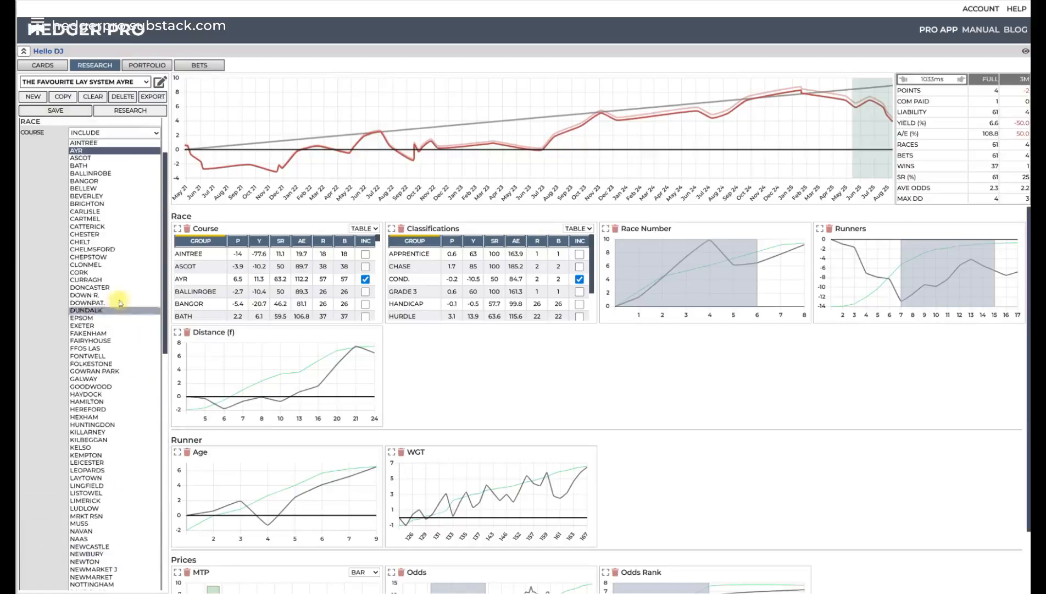
click(580, 279)
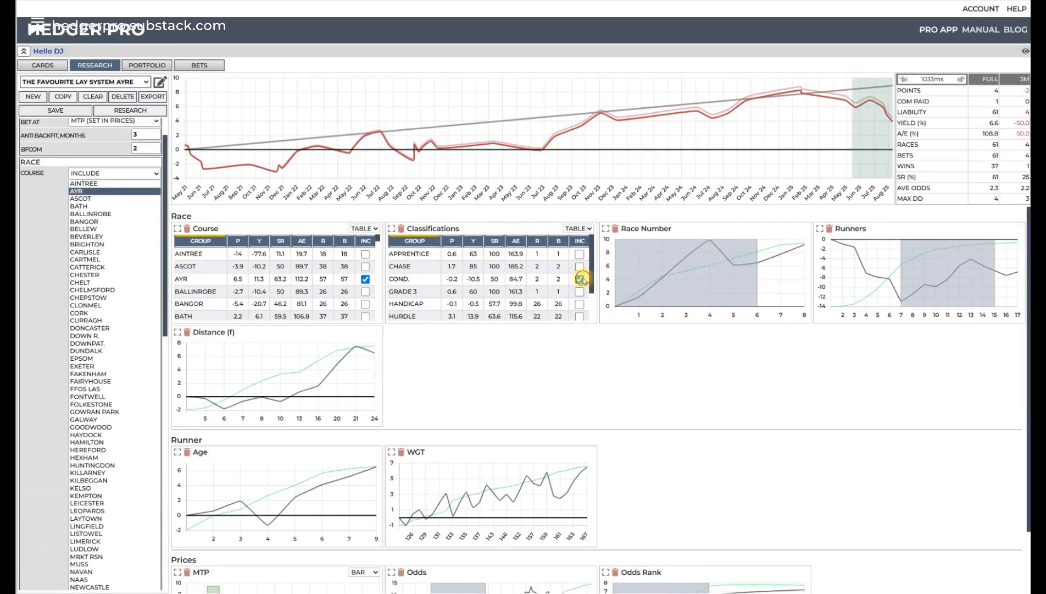
mouse_move(728, 274)
- Set the Runners range to 10–17, check the price charts, and rerun the research
mouse_move(970, 254)
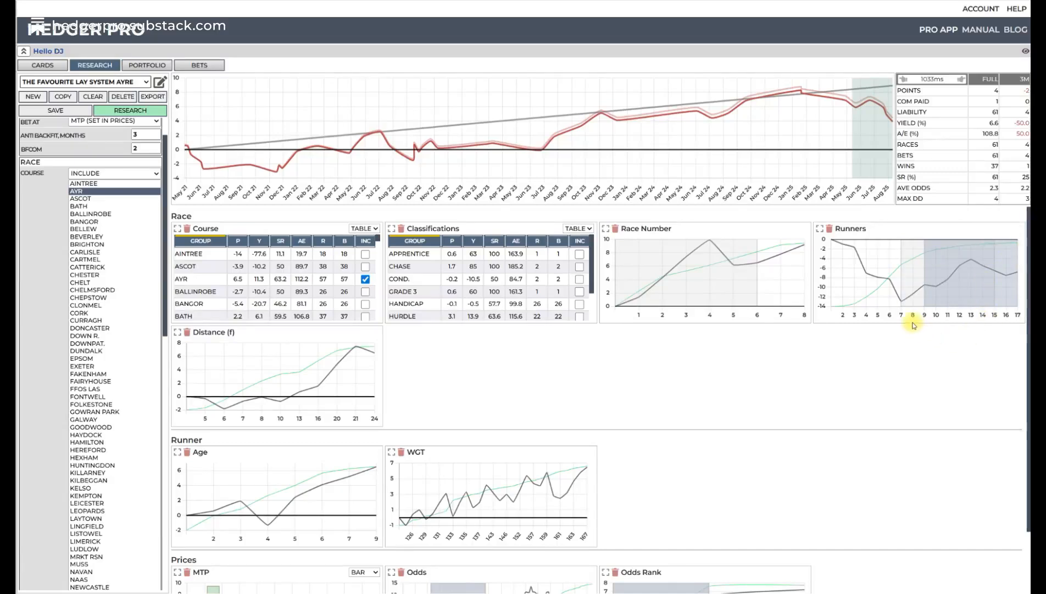
scroll(96, 421, down, 3)
scroll(97, 422, down, 15)
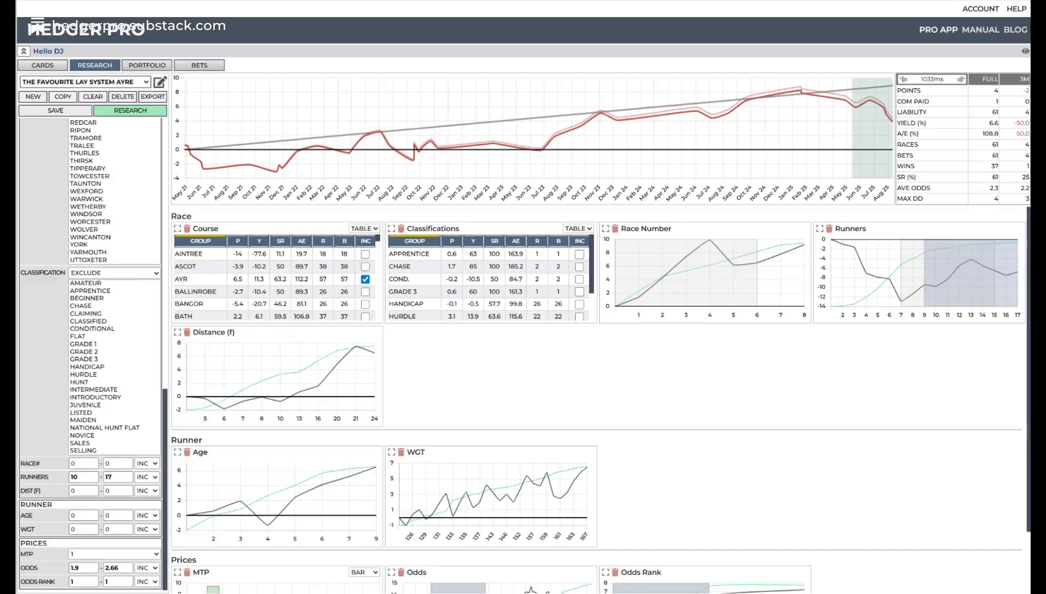
scroll(759, 437, down, 3)
mouse_move(464, 522)
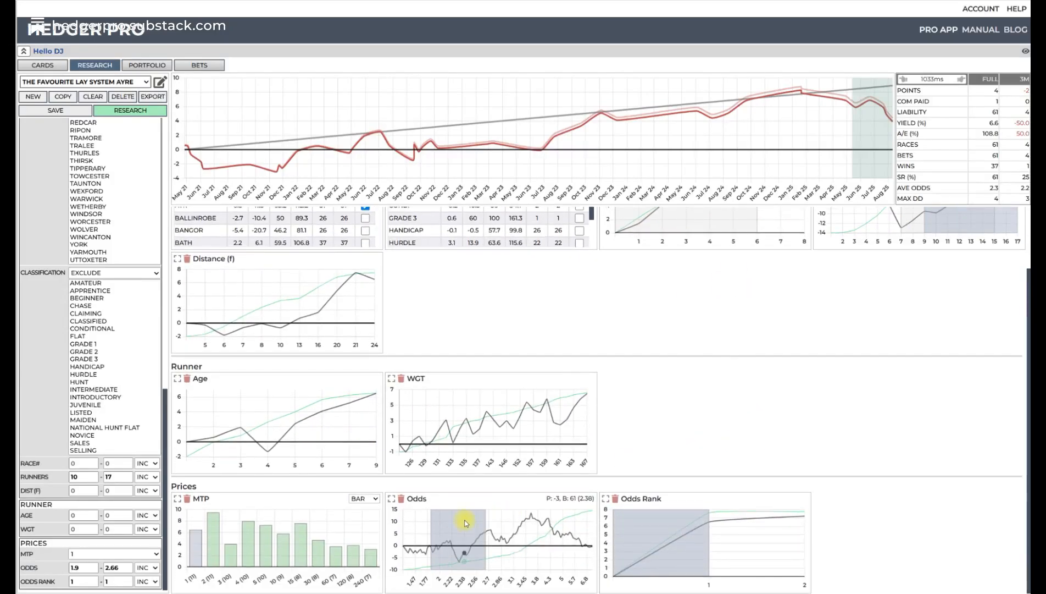
click(135, 113)
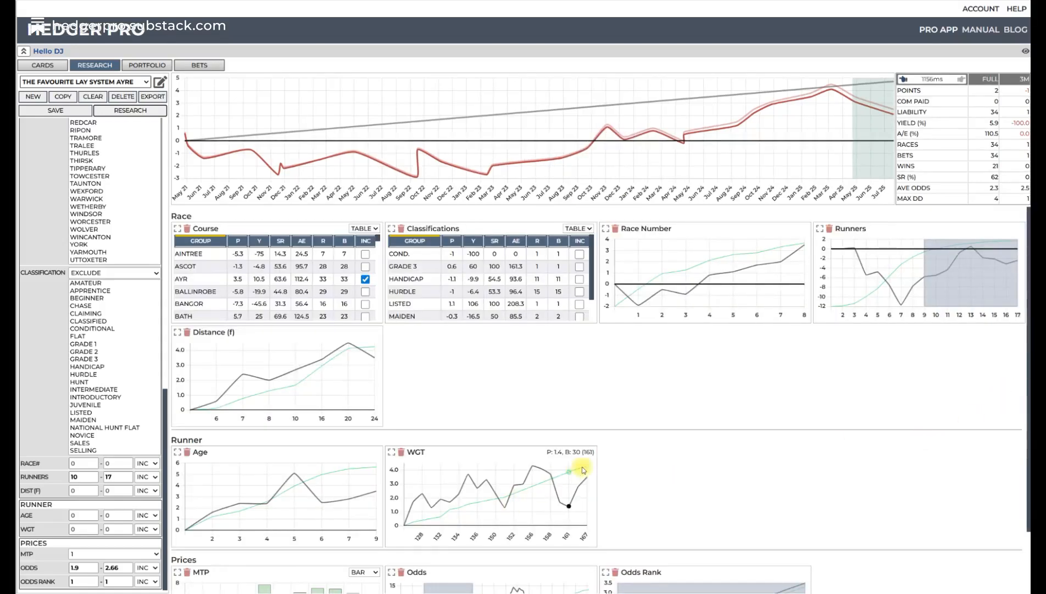
- Set the Odds range to 2.36–3 on the enlarged Odds chart and rerun the research
scroll(681, 415, down, 3)
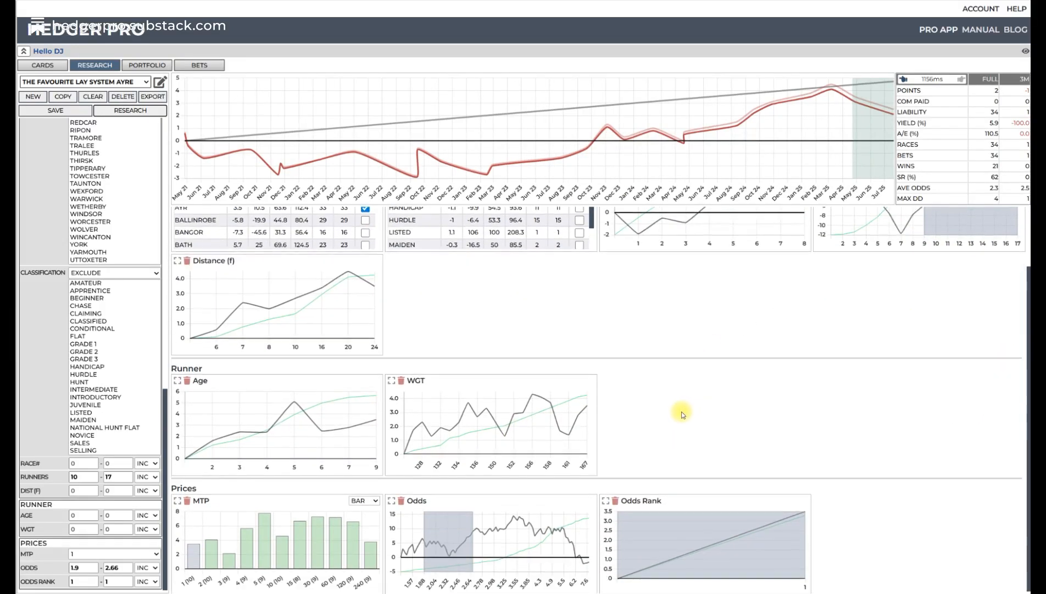
click(390, 499)
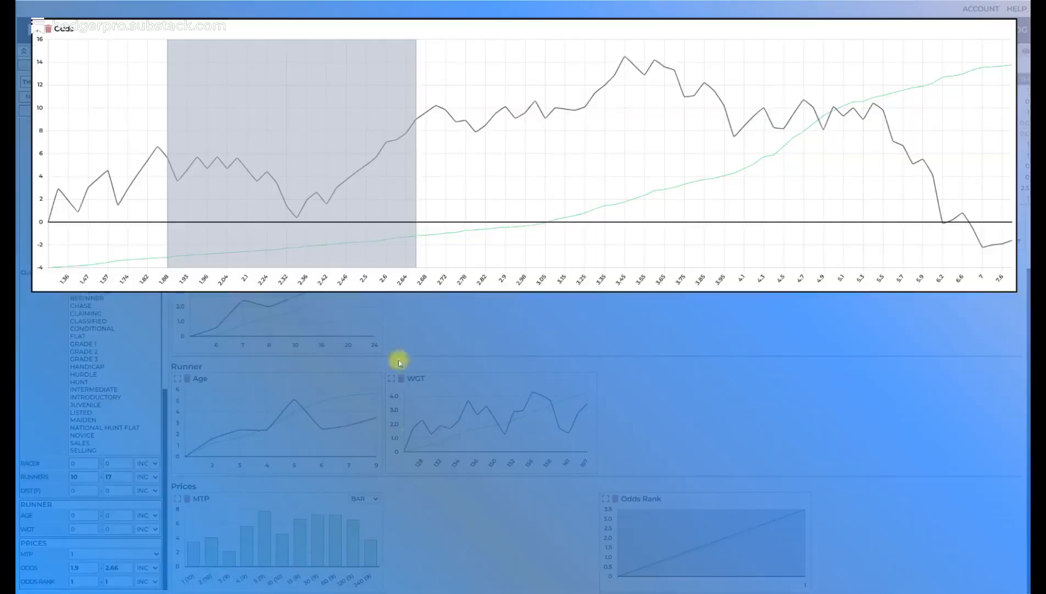
drag(309, 207, 463, 200)
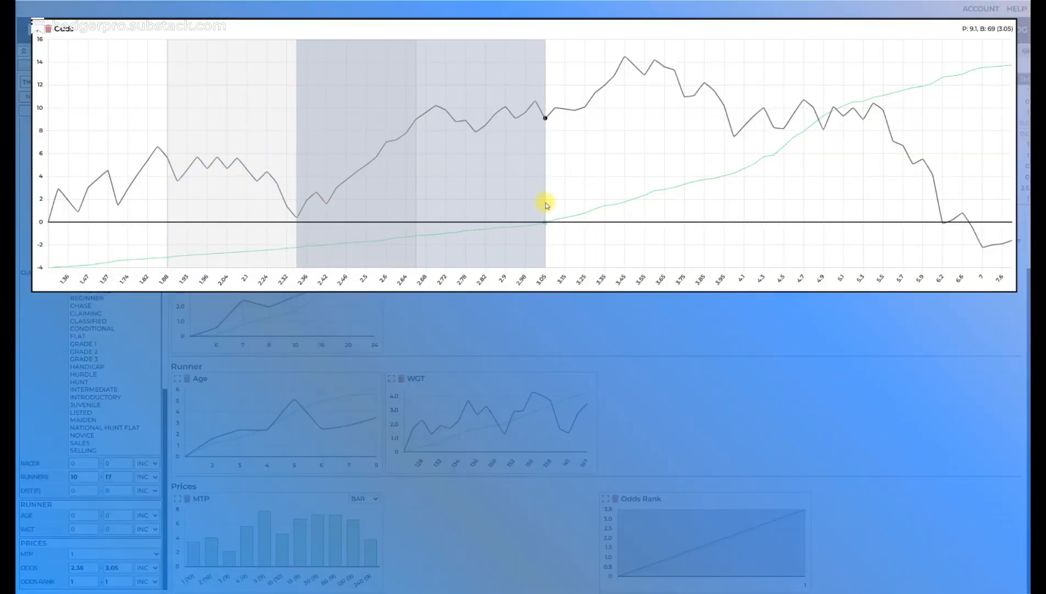
drag(546, 205, 537, 206)
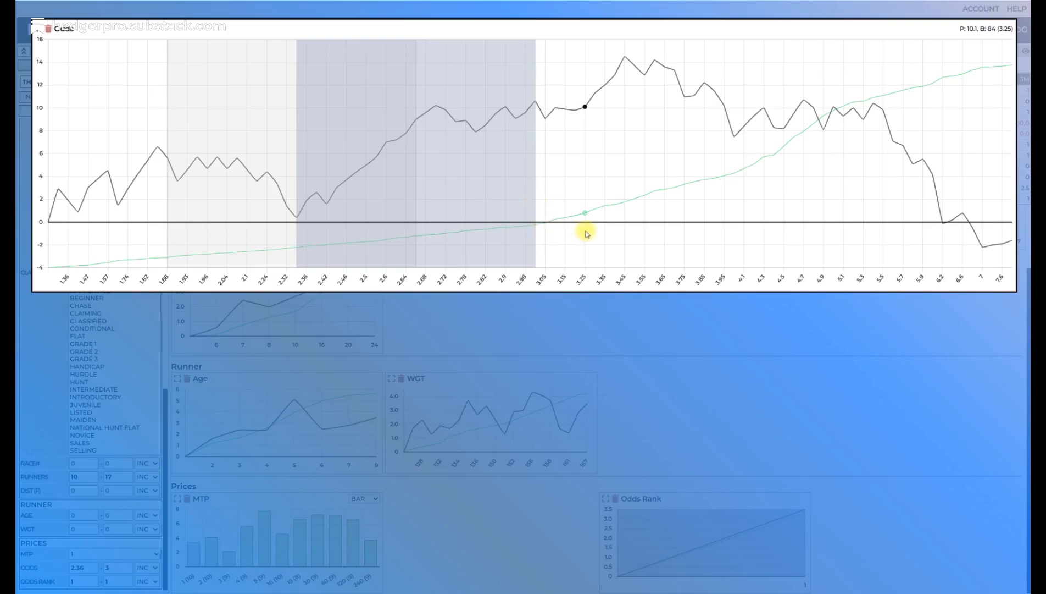
click(38, 30)
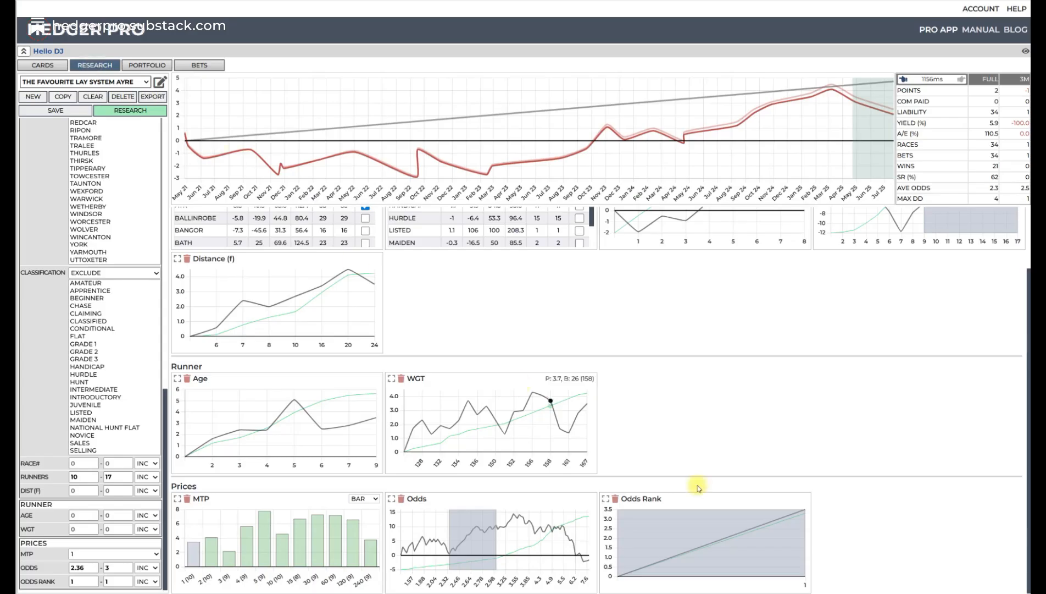
click(132, 110)
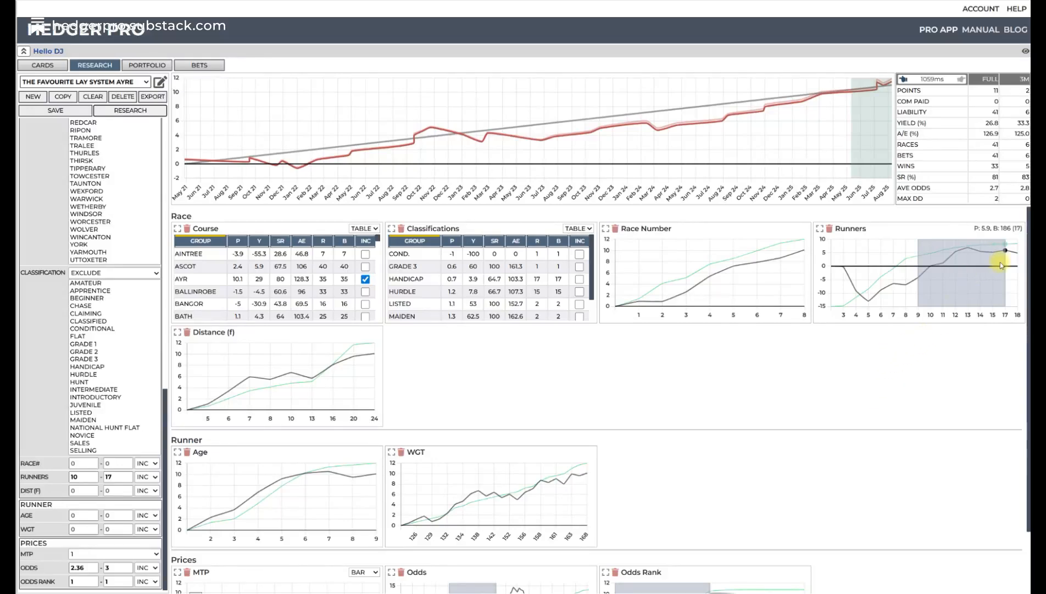
- Extend the Runners range to 10–18 and rerun the research
drag(1007, 271, 1017, 269)
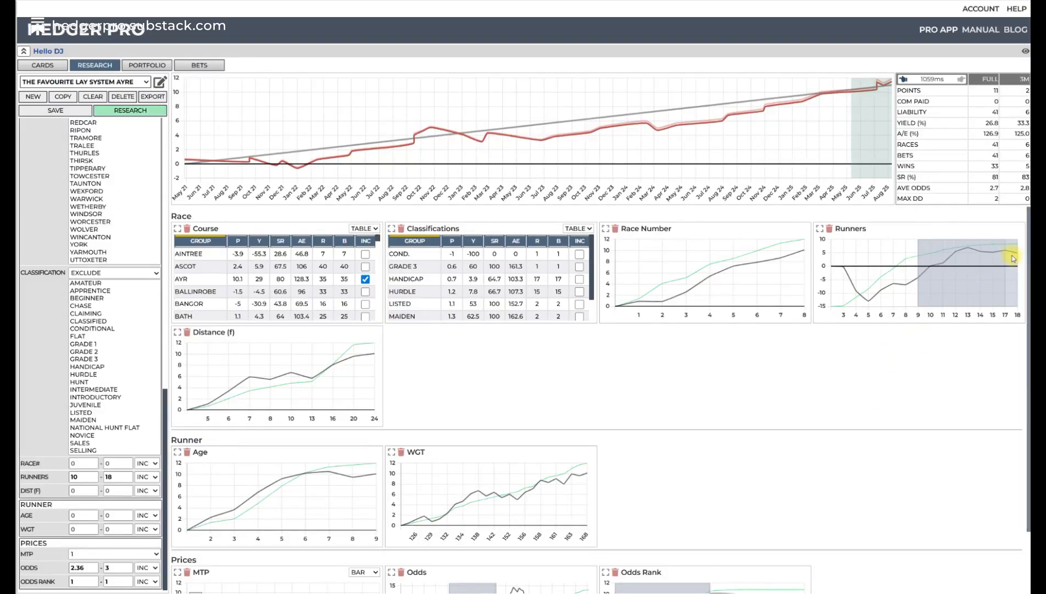
click(137, 117)
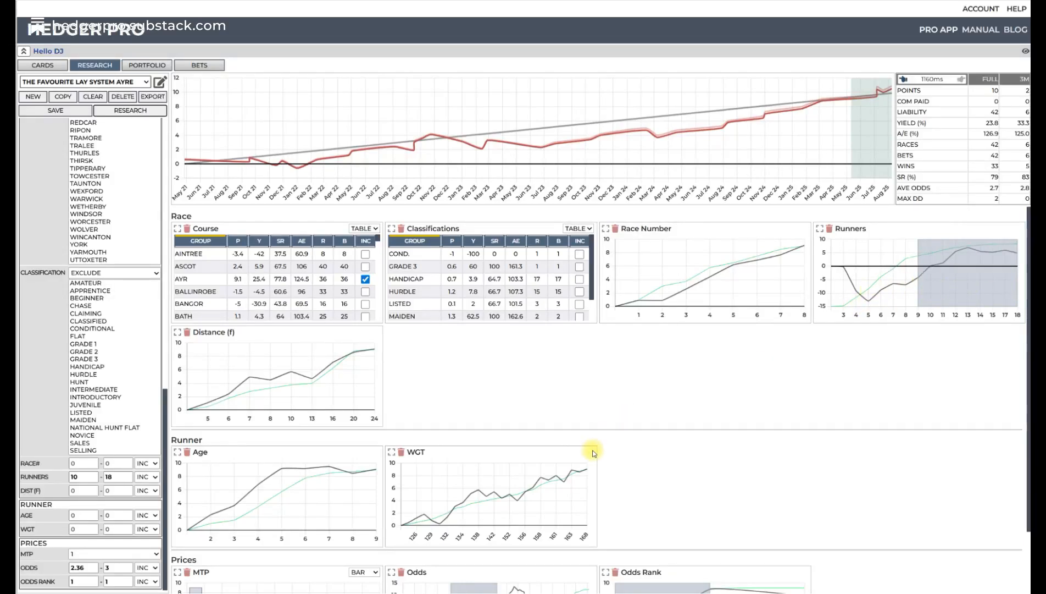
- Try narrowing the Odds range to 2.36–2.7, rerun the research, and step back to the earlier result with 10–17 runners
scroll(537, 486, down, 1)
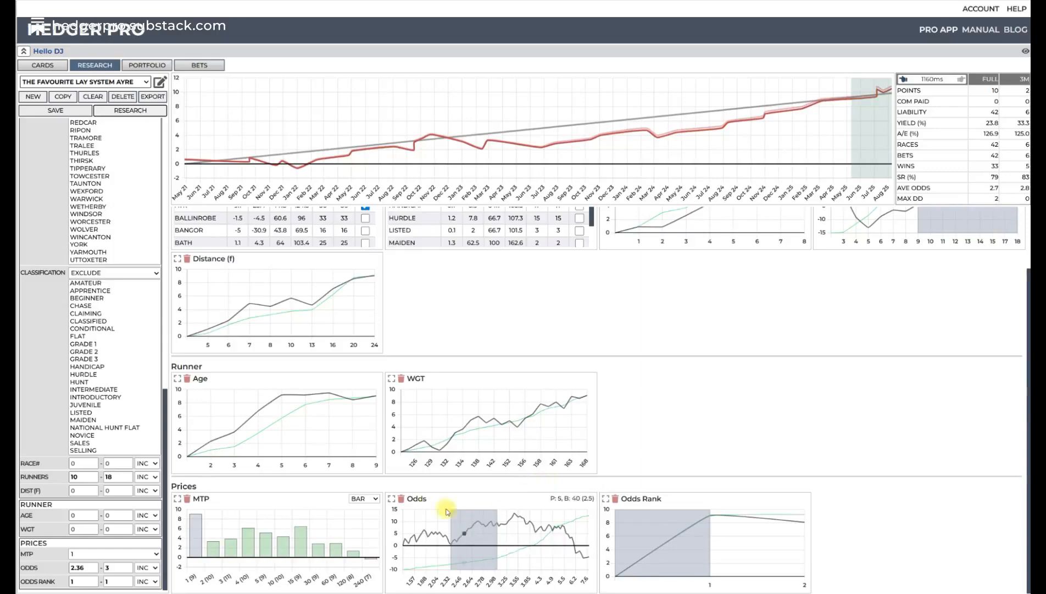
click(391, 498)
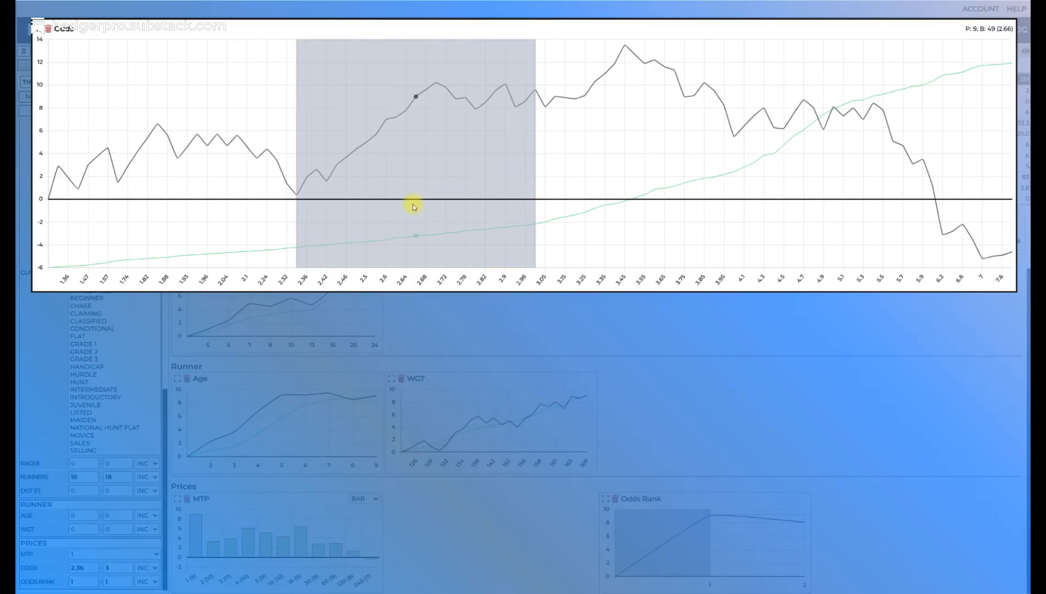
drag(540, 197, 440, 201)
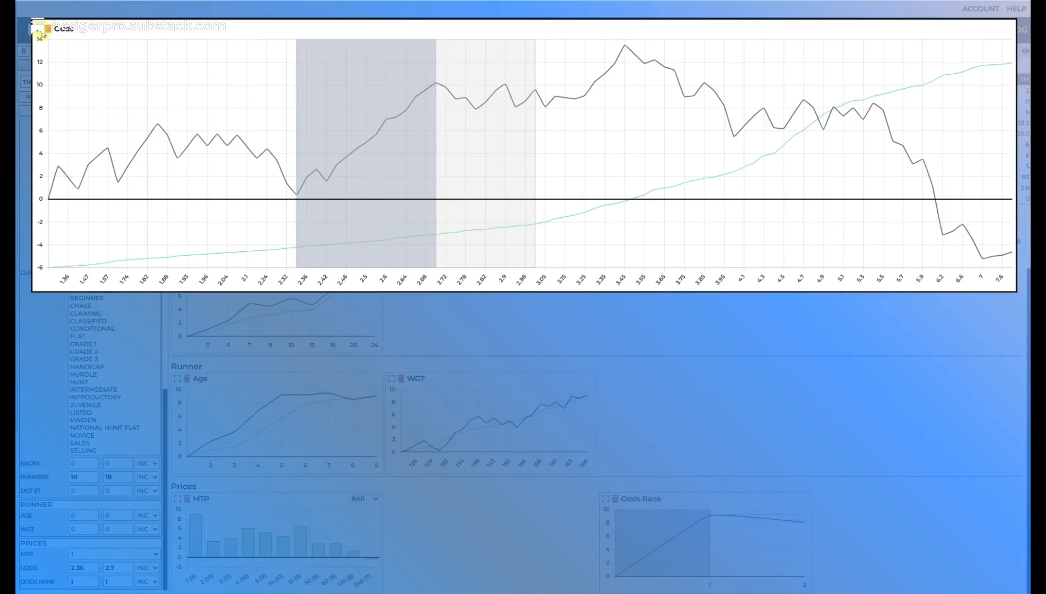
click(36, 28)
click(129, 113)
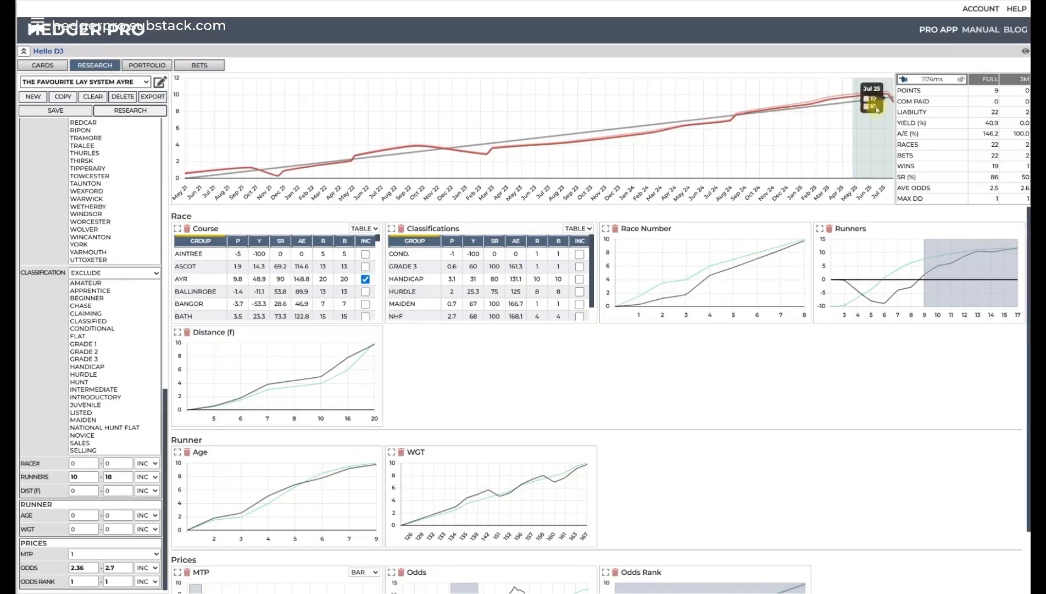
click(905, 80)
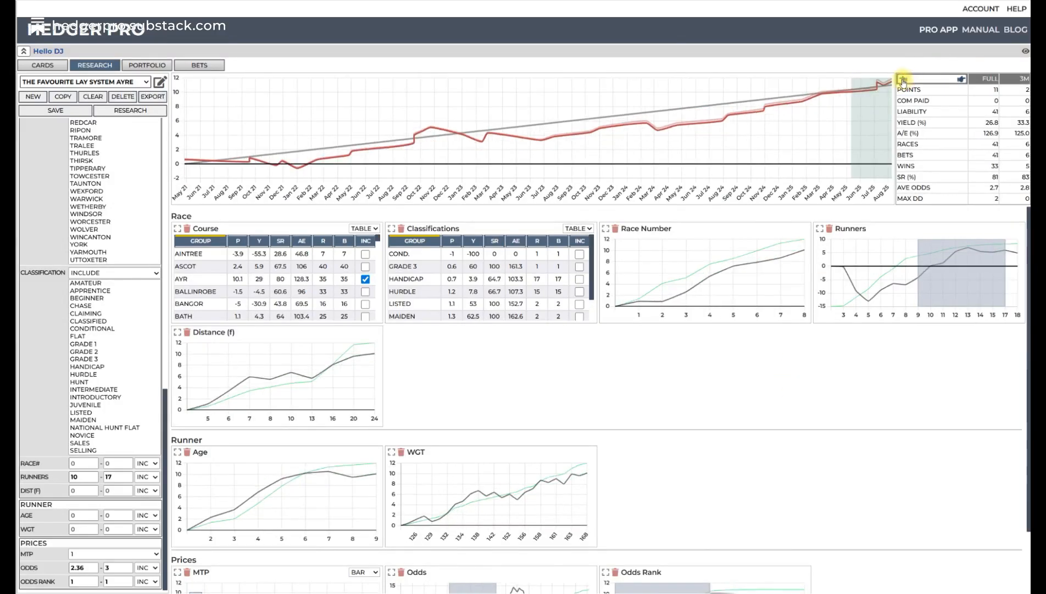
- Inspect the Runners and Odds charts, enlarging the Odds chart, and rerun the research with the current filters
mouse_move(843, 278)
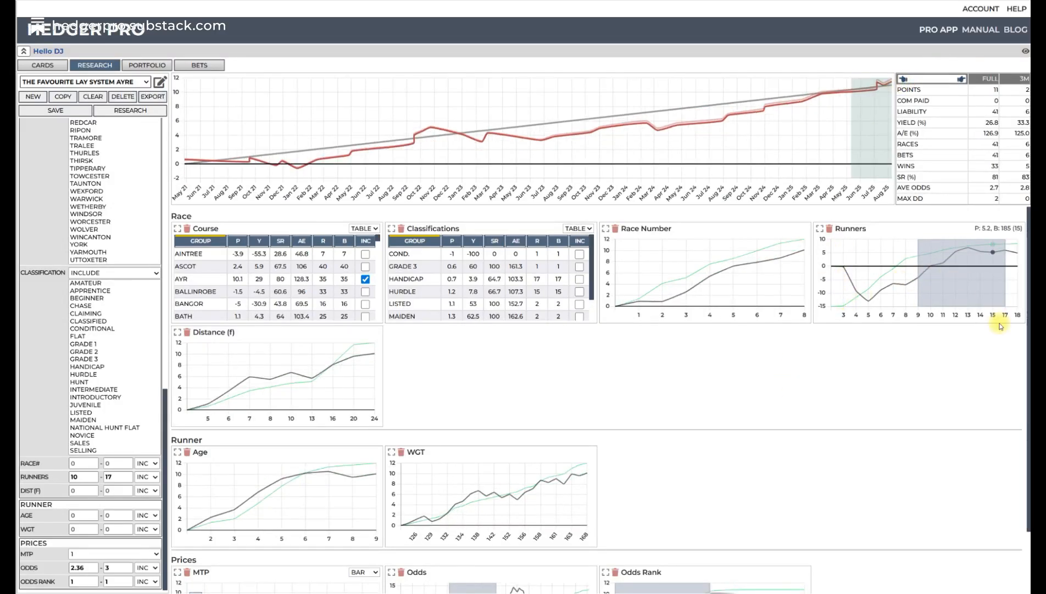
scroll(687, 409, down, 1)
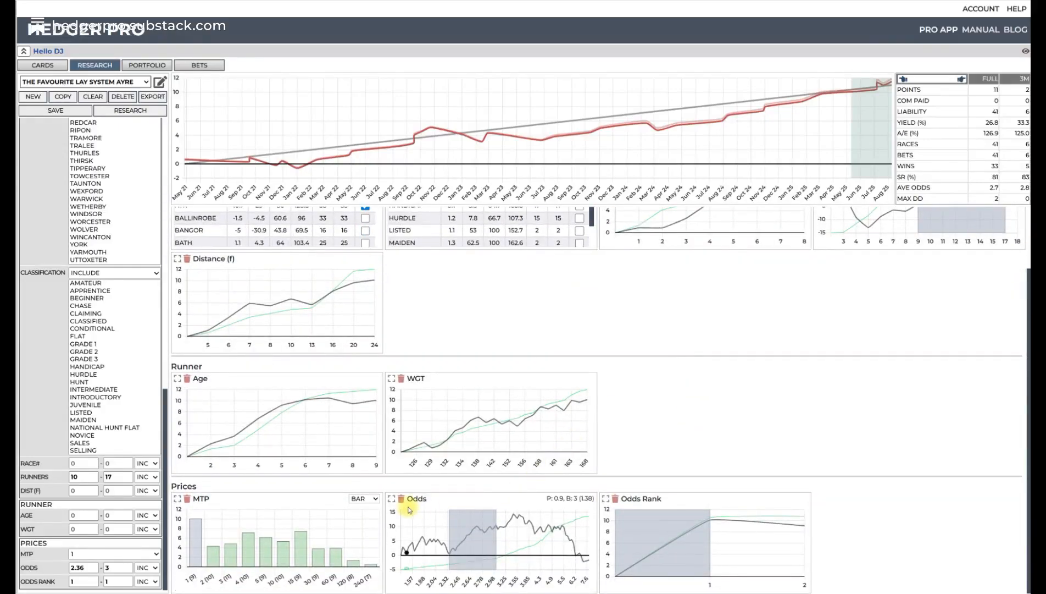
click(392, 497)
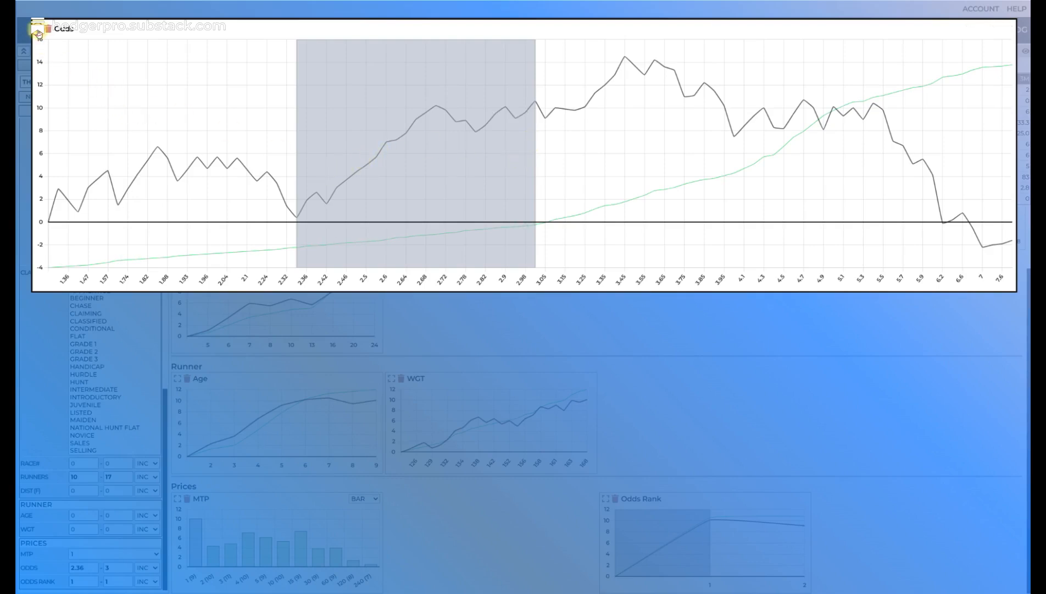
click(38, 33)
click(139, 112)
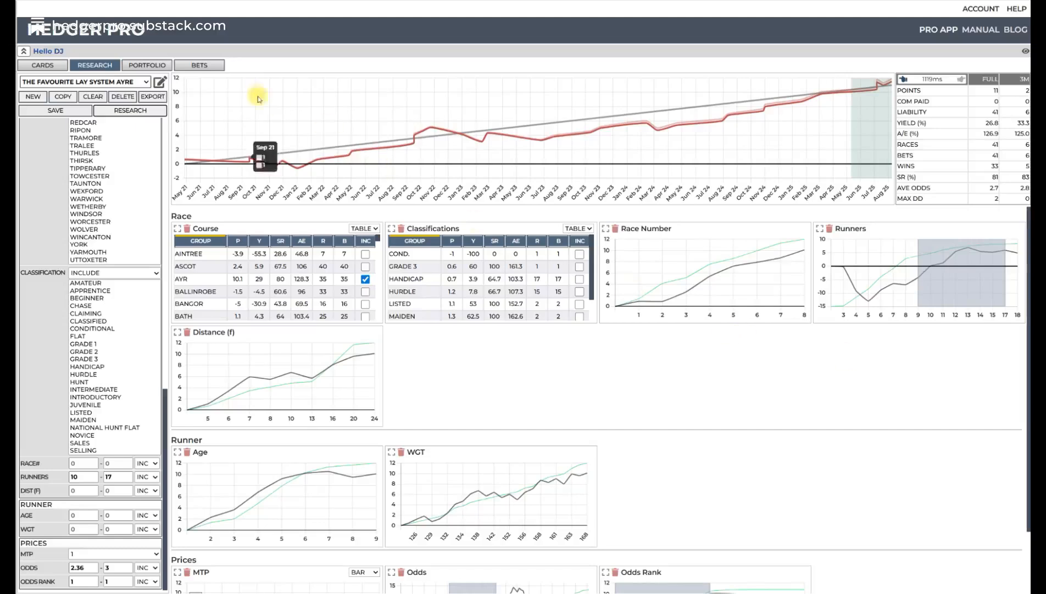
- Try excluding the Conditional classification, found by sorting the Classifications table by profit, and rerun the research
click(452, 241)
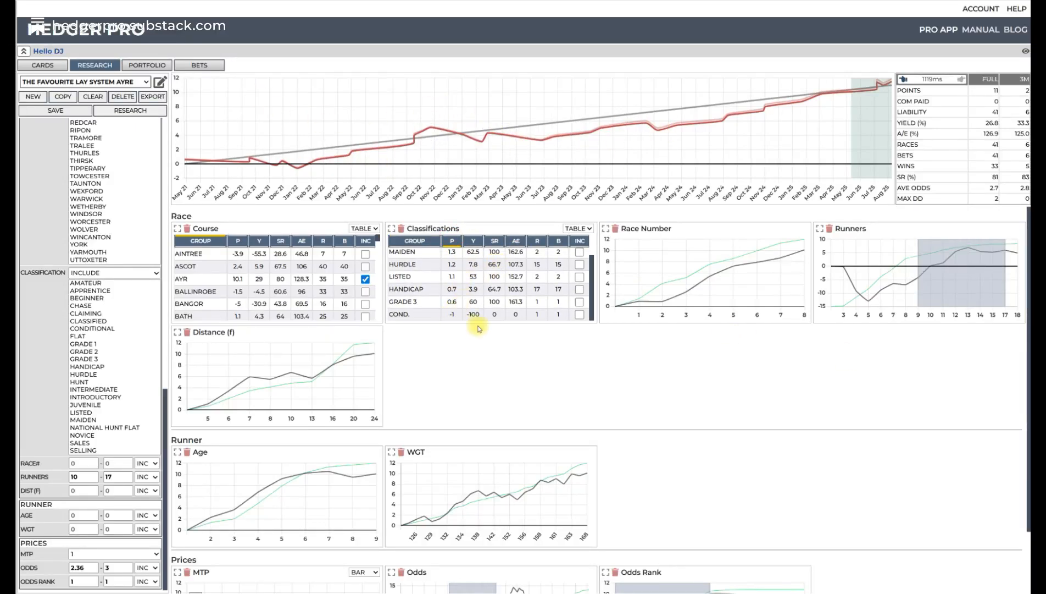
click(580, 315)
click(140, 273)
click(132, 296)
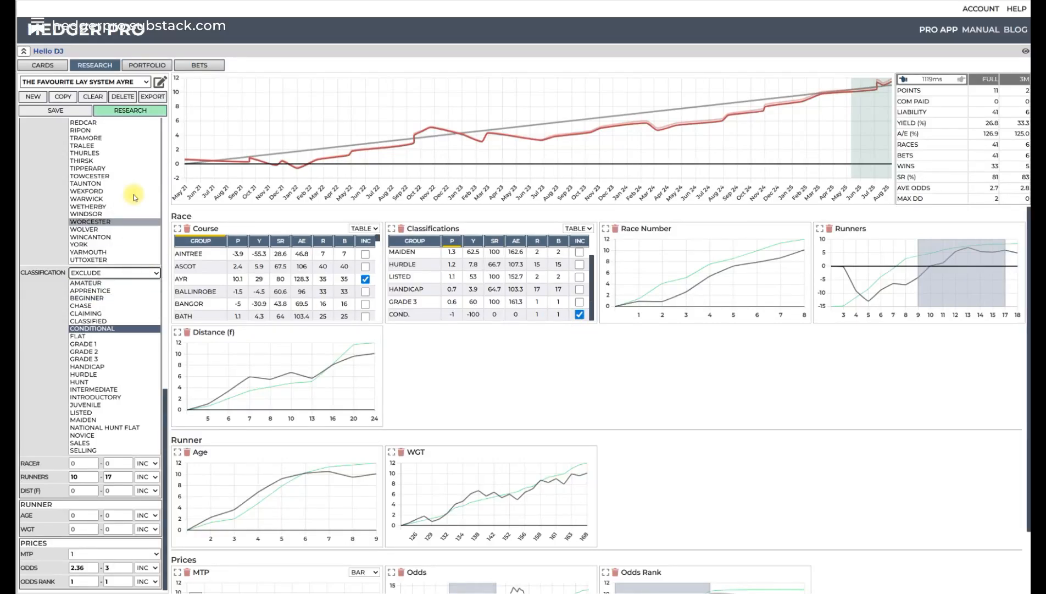
click(142, 110)
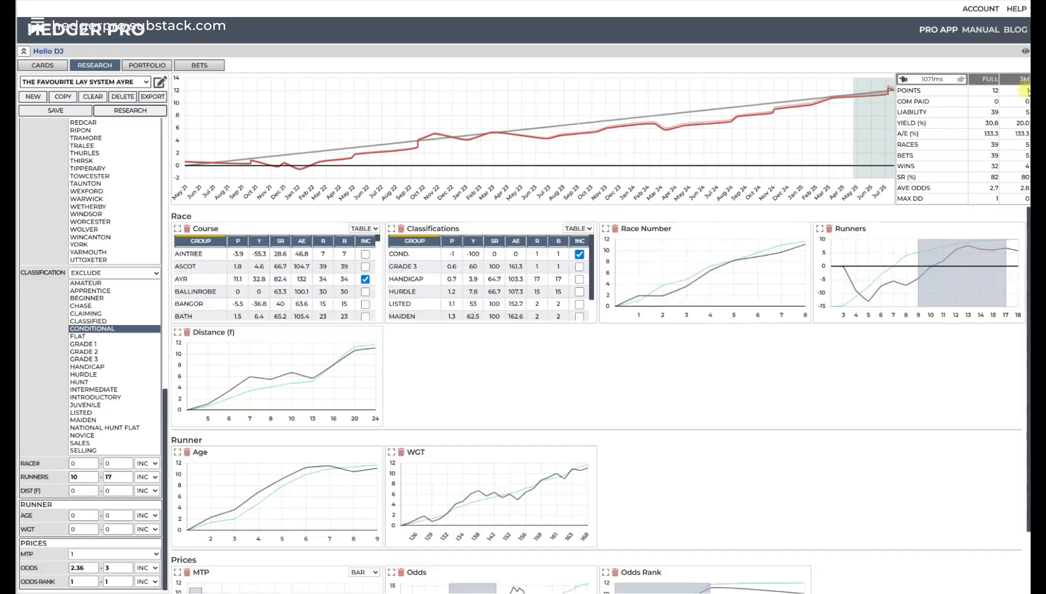
- Compare the results with and without the Conditional exclusion, and return to the version without it
click(903, 81)
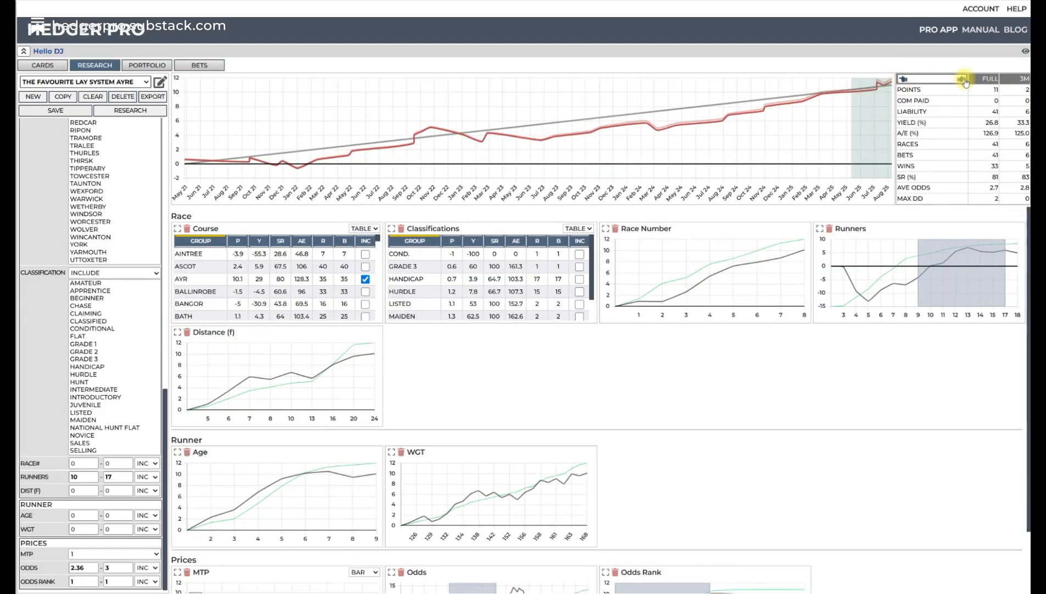
mouse_move(963, 81)
mouse_down()
mouse_move(903, 81)
mouse_move(960, 82)
mouse_up()
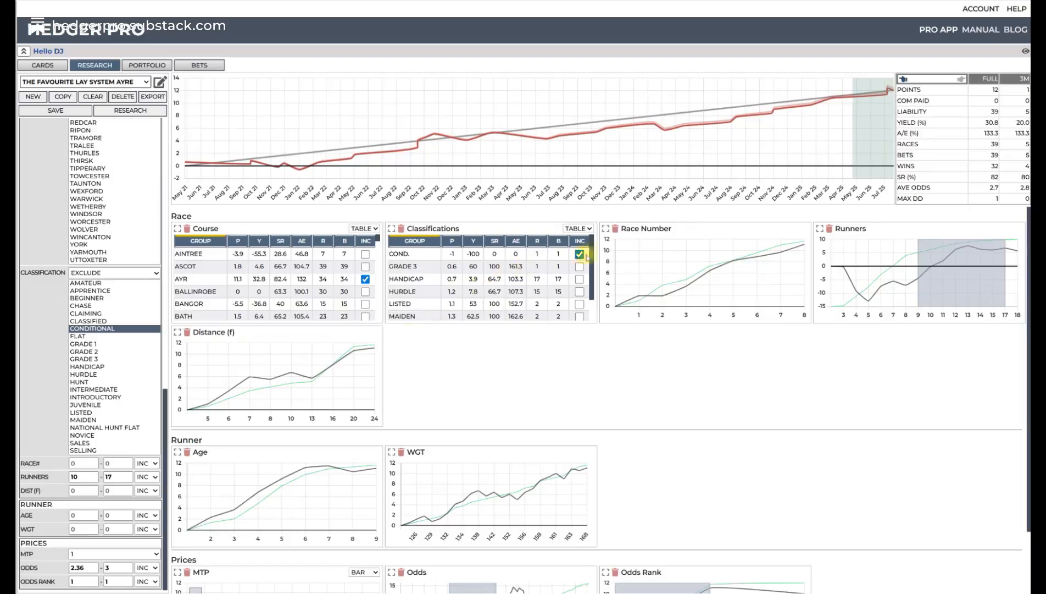
click(452, 241)
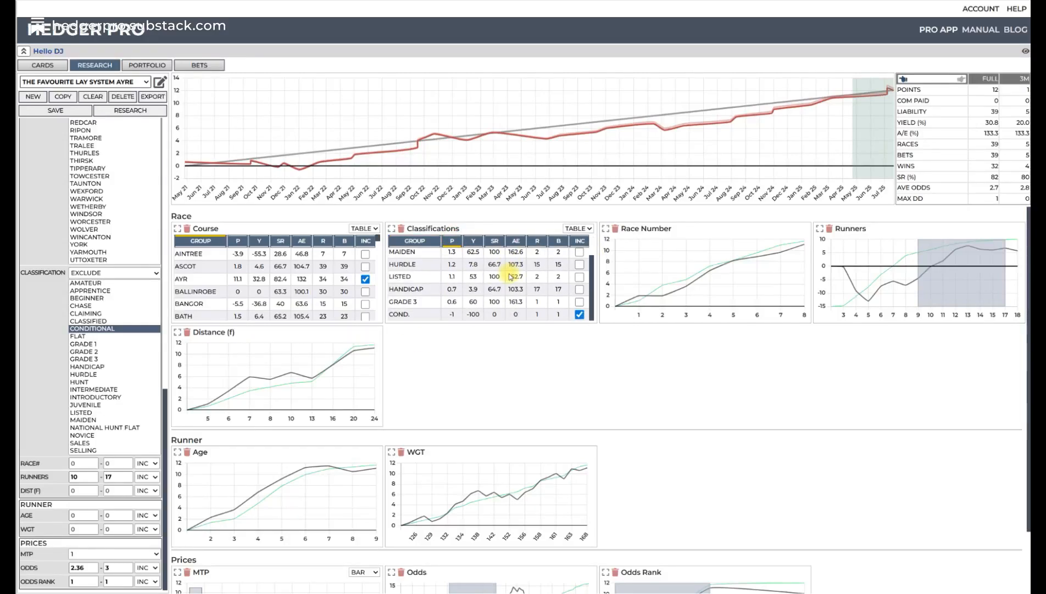
click(902, 81)
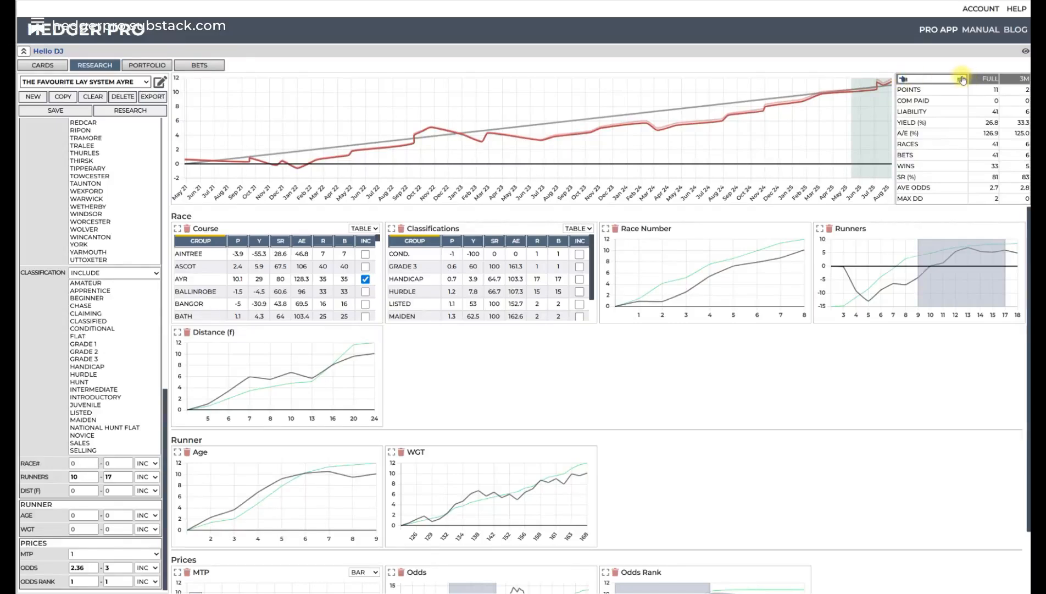
click(963, 80)
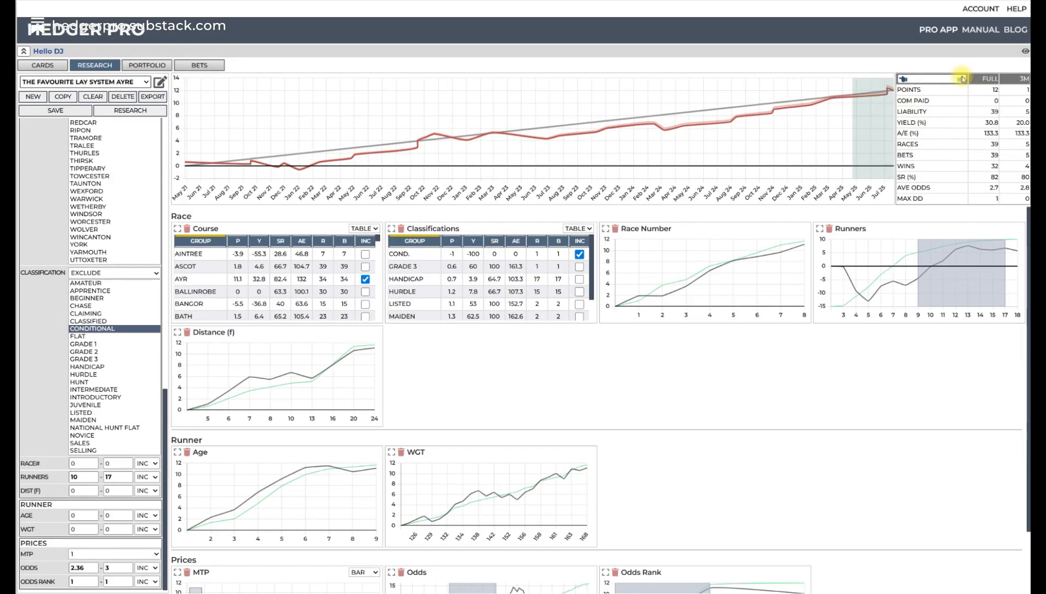
click(904, 81)
scroll(551, 276, down, 2)
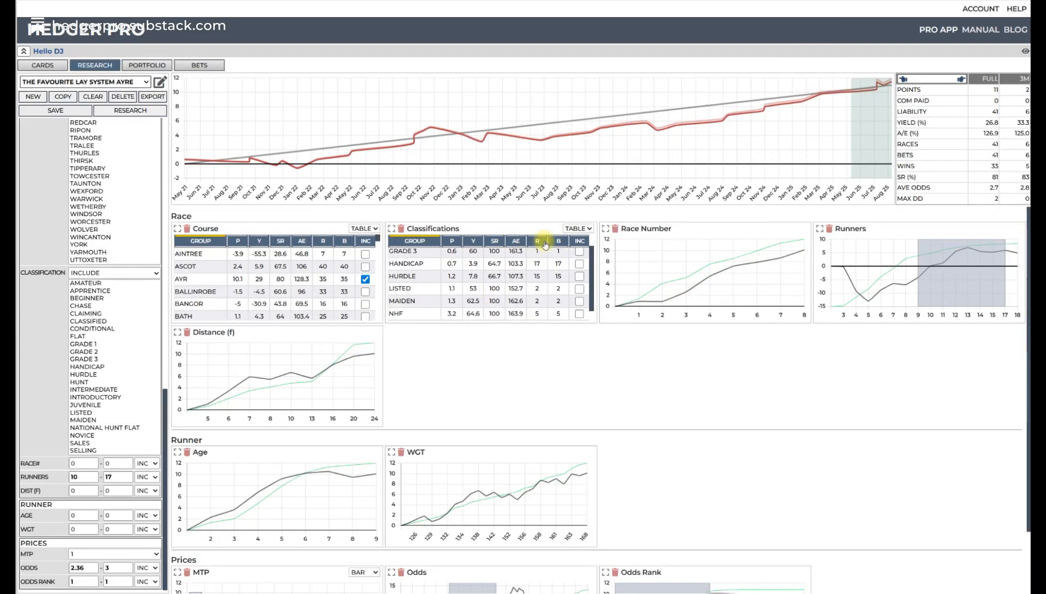
scroll(532, 297, up, 2)
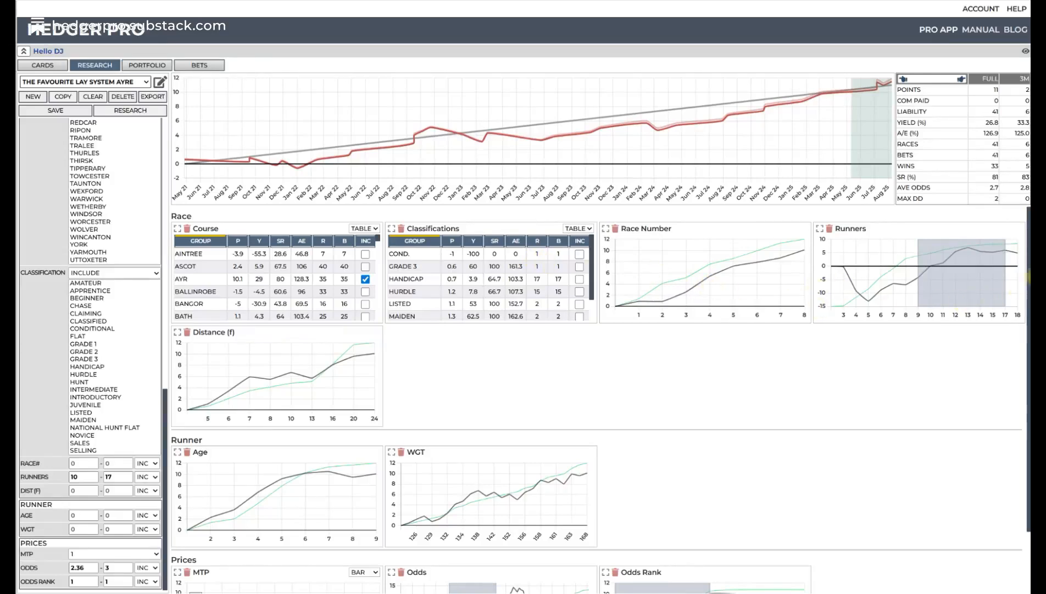
- Narrow the Runners range to 10–13 on its chart and rerun the research
drag(1005, 265, 968, 269)
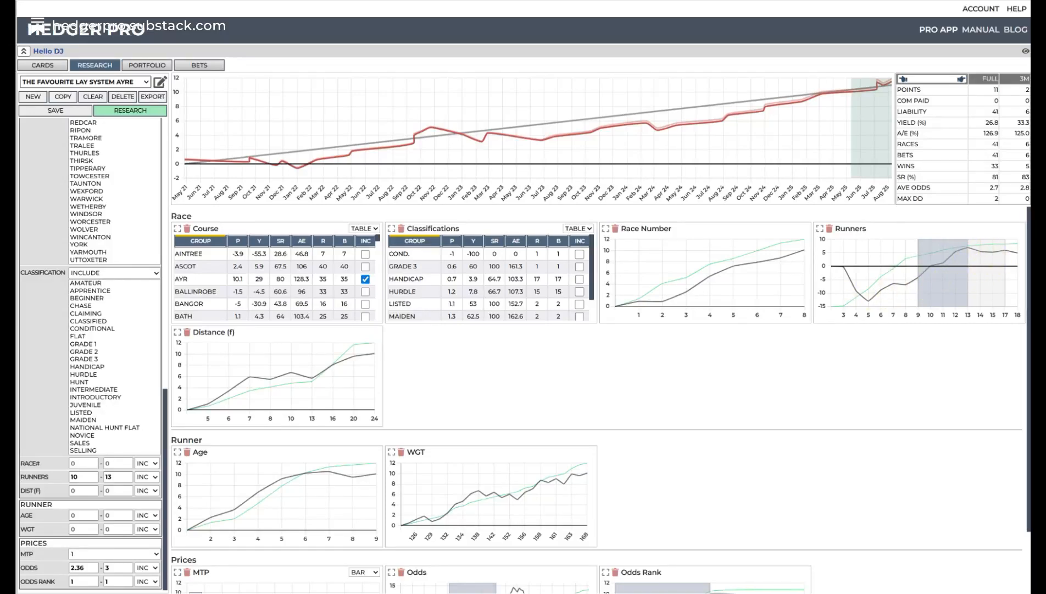
click(124, 110)
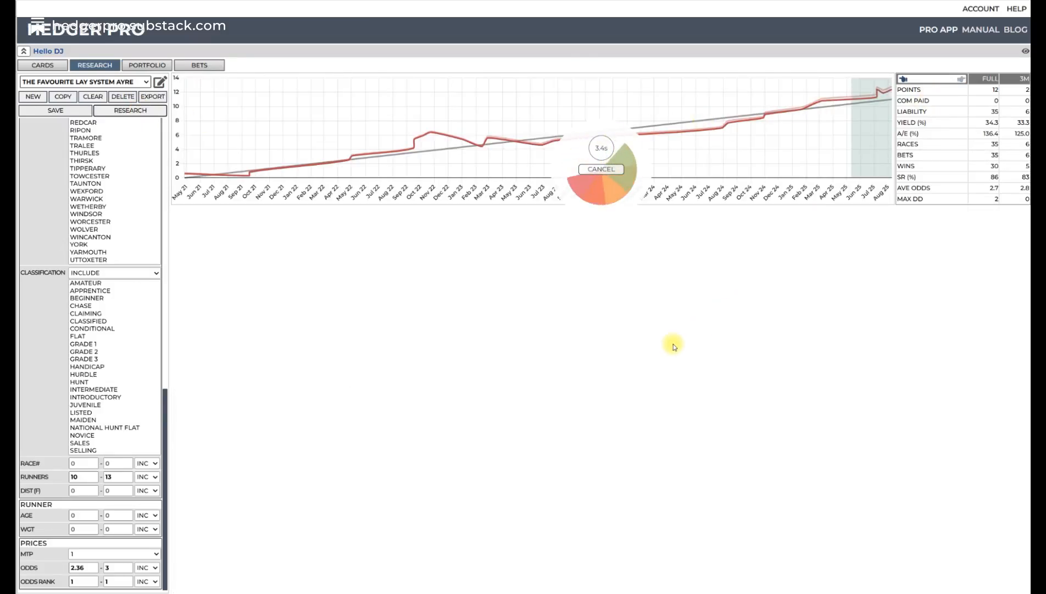
- Try limiting the WGT range to 131–168, rerun the research, and clear the weight filter again with another rerun
scroll(568, 363, down, 4)
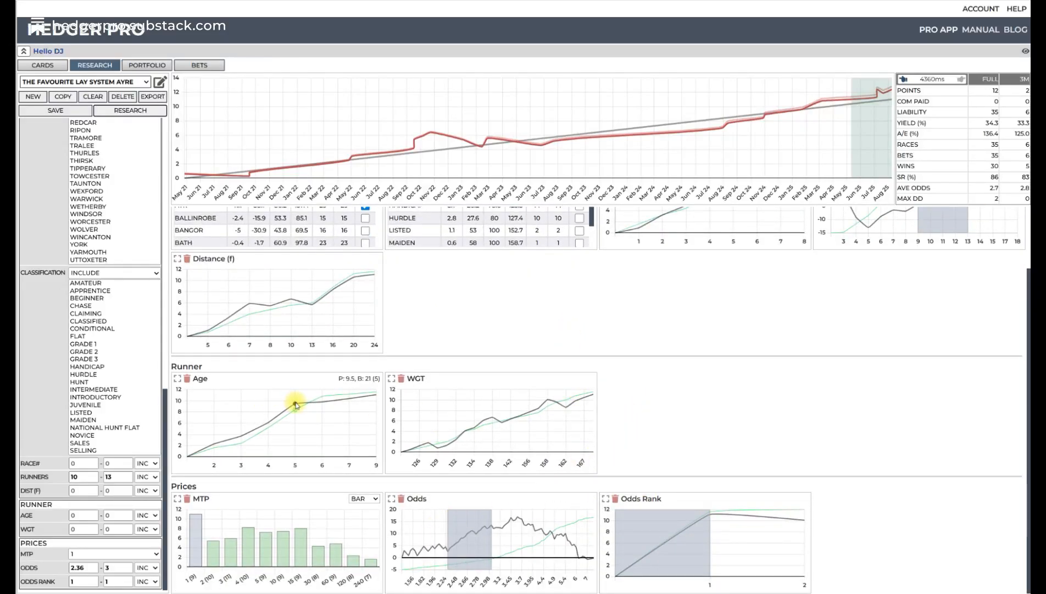
drag(438, 437, 610, 411)
click(146, 110)
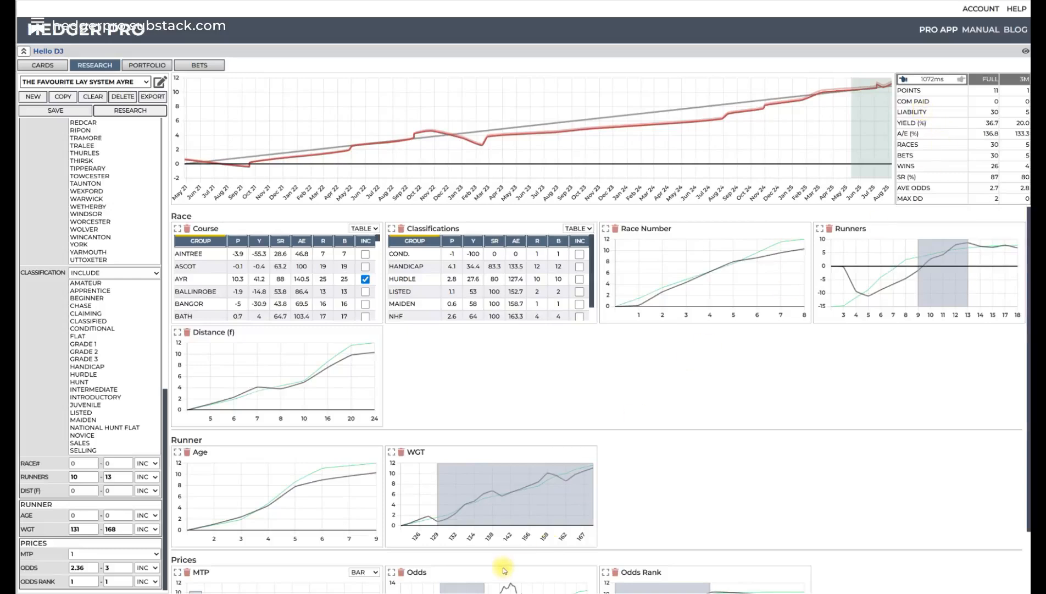
click(519, 493)
click(145, 110)
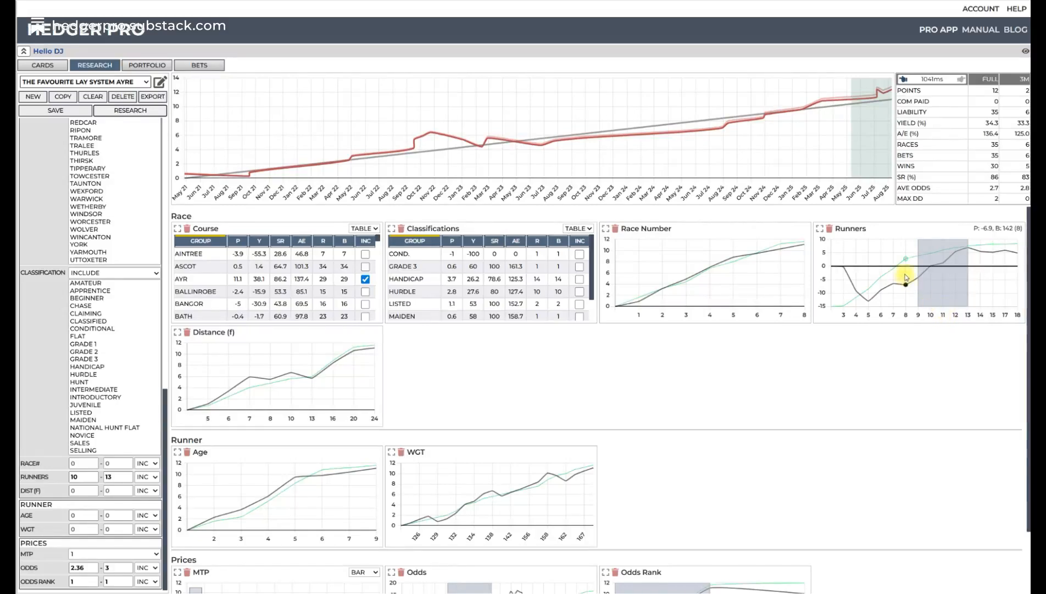
- Widen the Runners range to 9–13 on its chart and rerun the research
drag(917, 279, 904, 277)
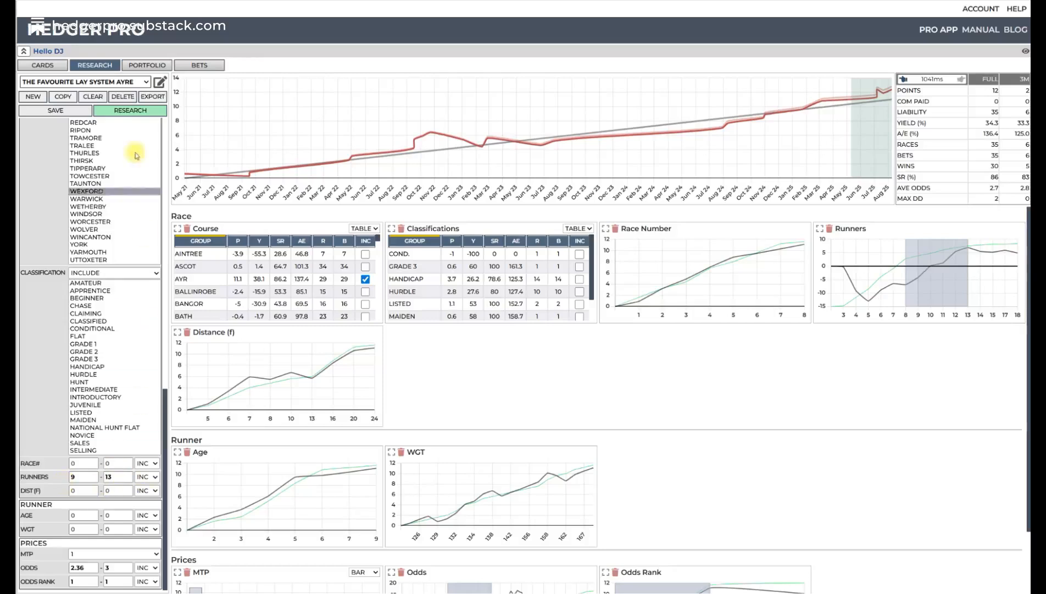
click(153, 111)
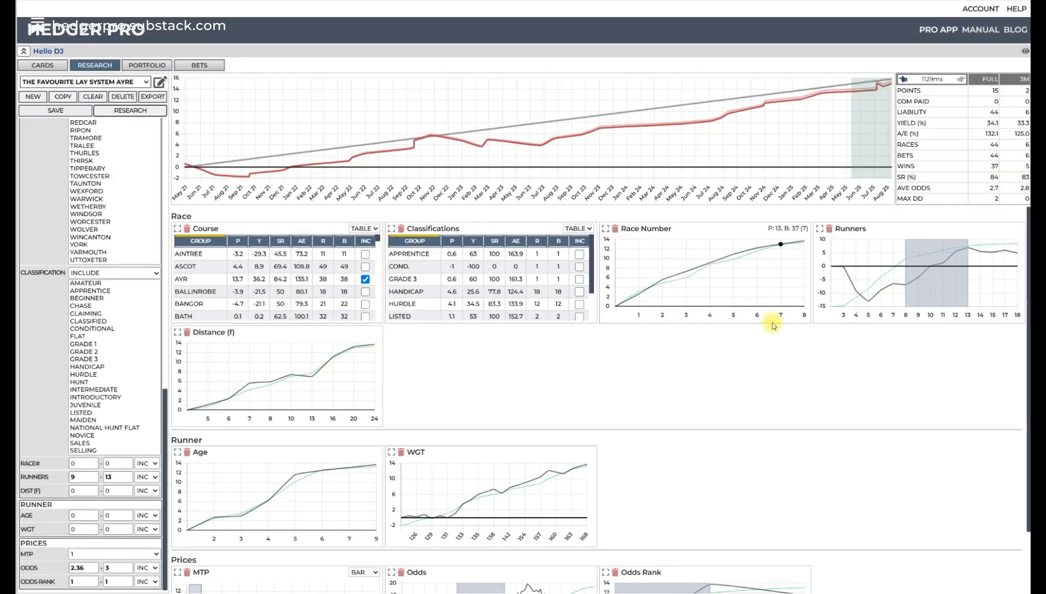
- Try narrowing the Odds range to 2.36–2.7 on the enlarged chart, rerun the research, and step back to the previous result
scroll(763, 338, down, 2)
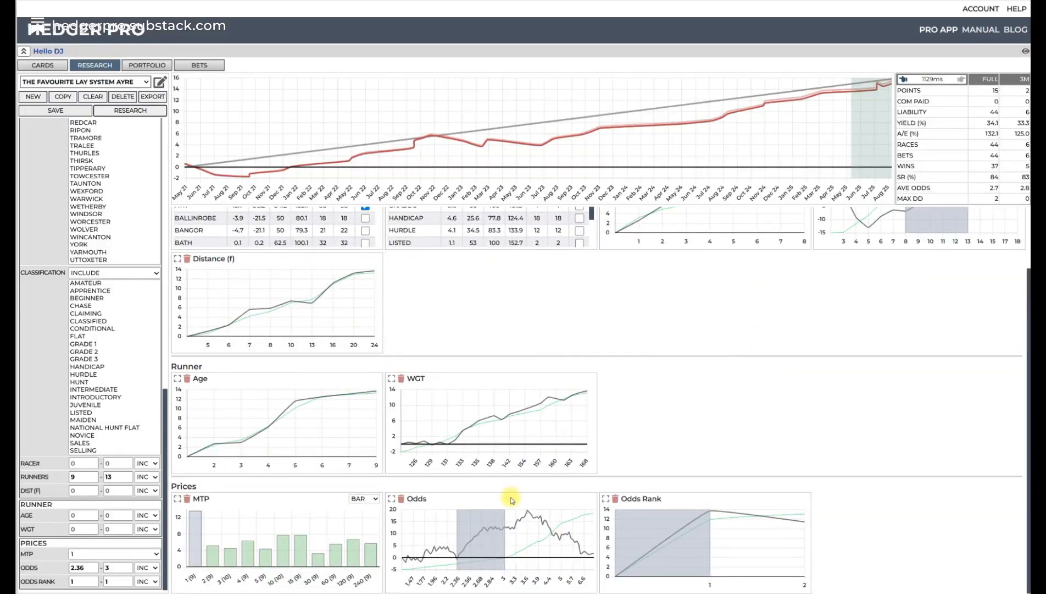
mouse_move(456, 526)
click(392, 499)
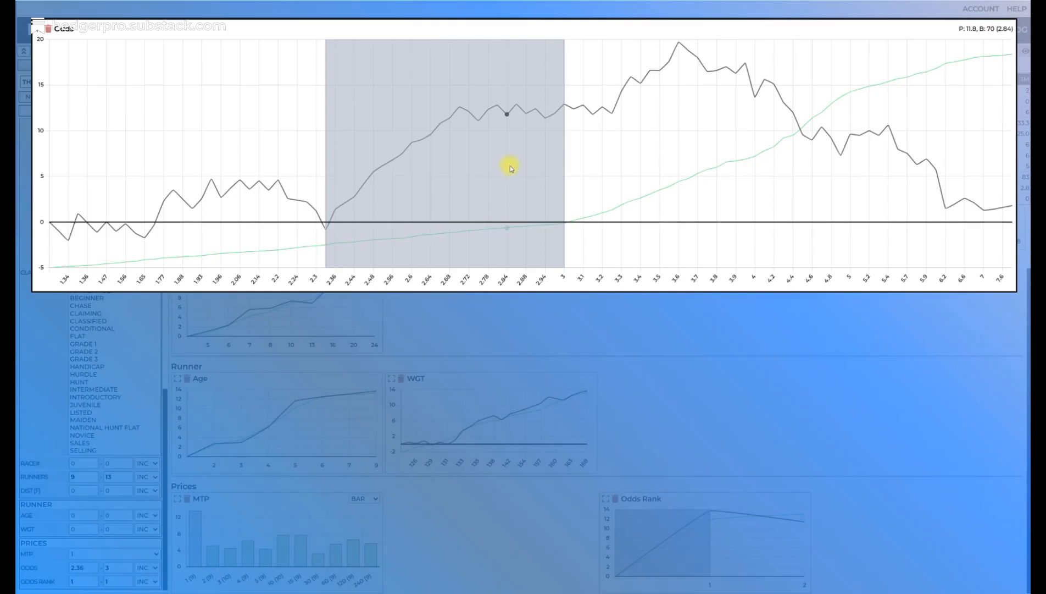
drag(564, 183, 460, 181)
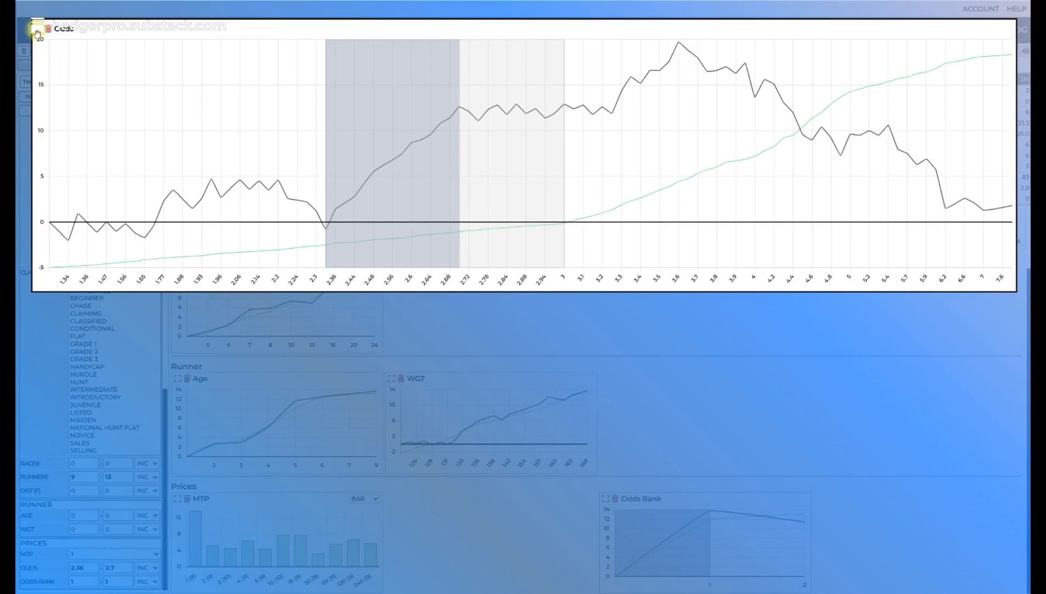
click(36, 33)
click(146, 111)
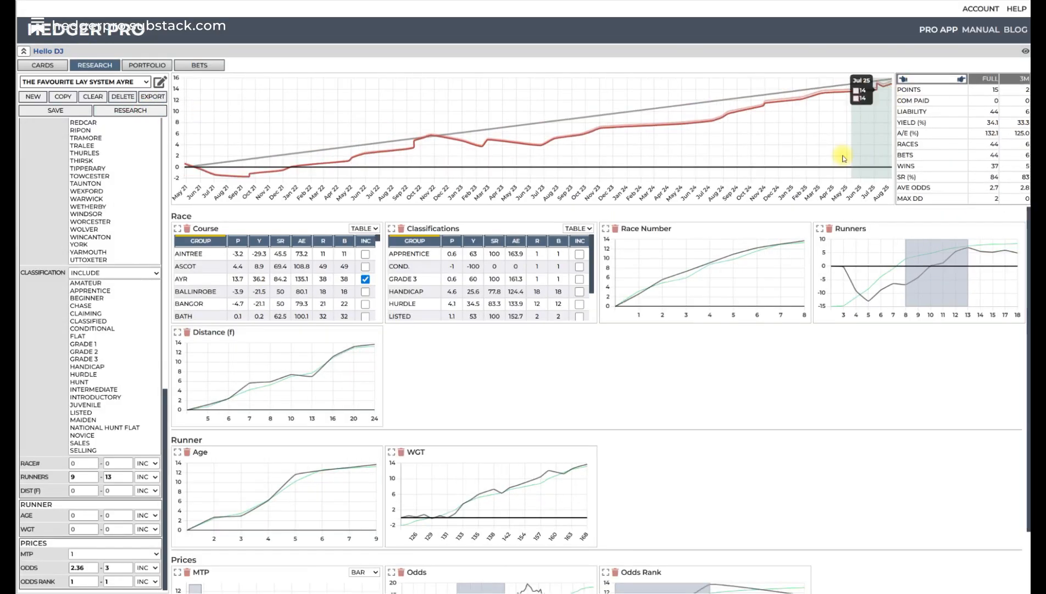
- Extend the Odds range to 2.36–3.6 on the enlarged Odds chart and rerun the research
scroll(624, 291, down, 1)
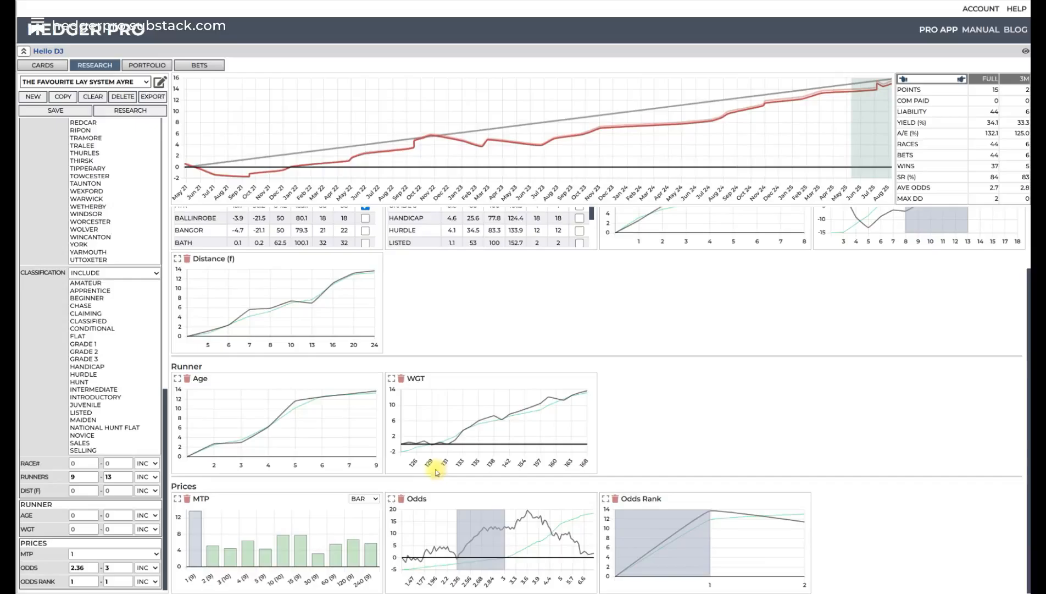
click(391, 498)
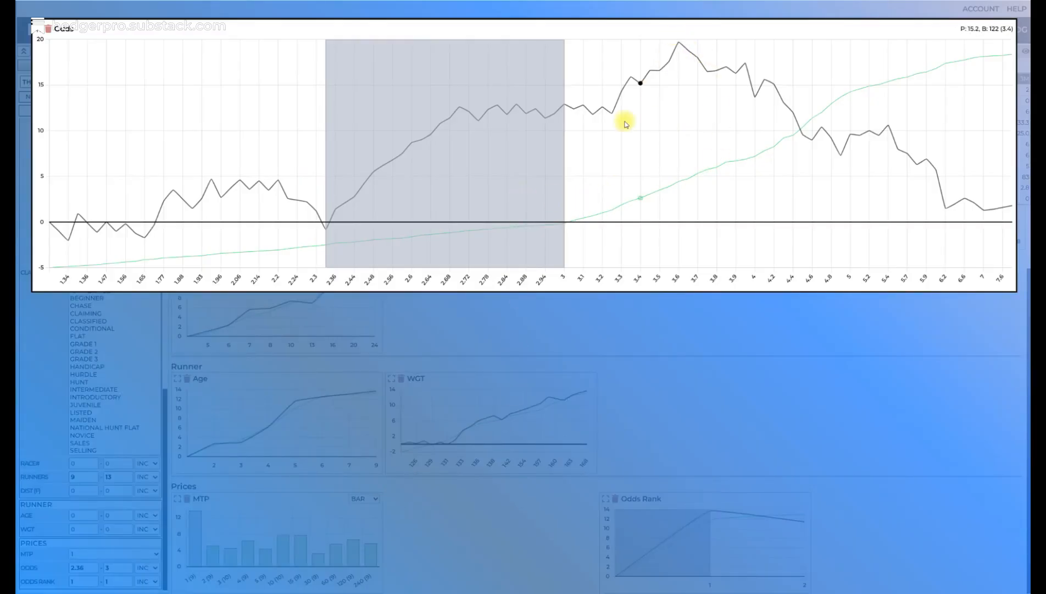
mouse_move(565, 164)
mouse_down()
mouse_move(704, 118)
mouse_move(680, 117)
mouse_up()
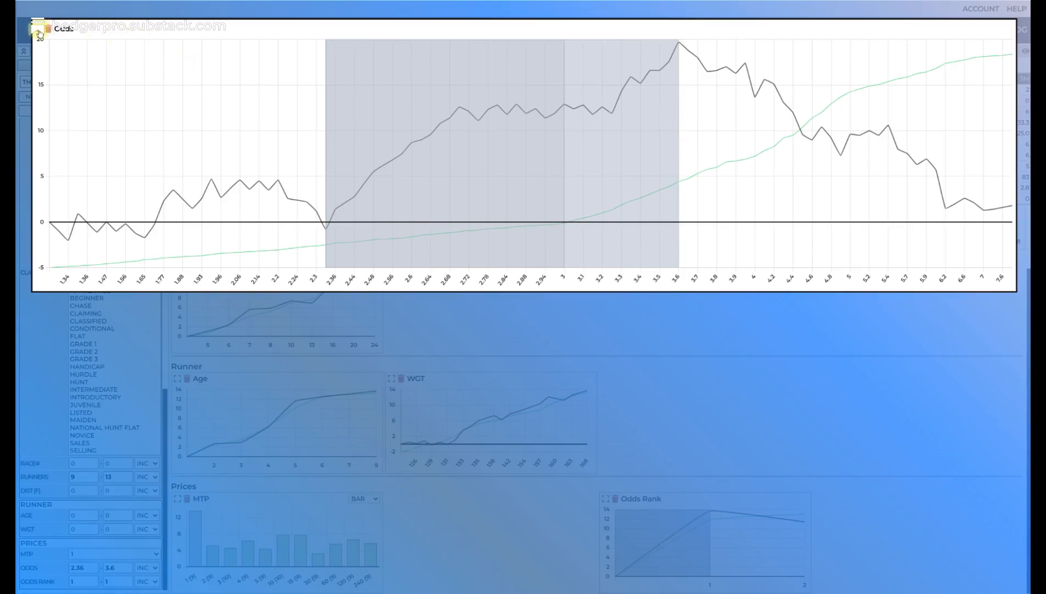
click(33, 28)
click(130, 110)
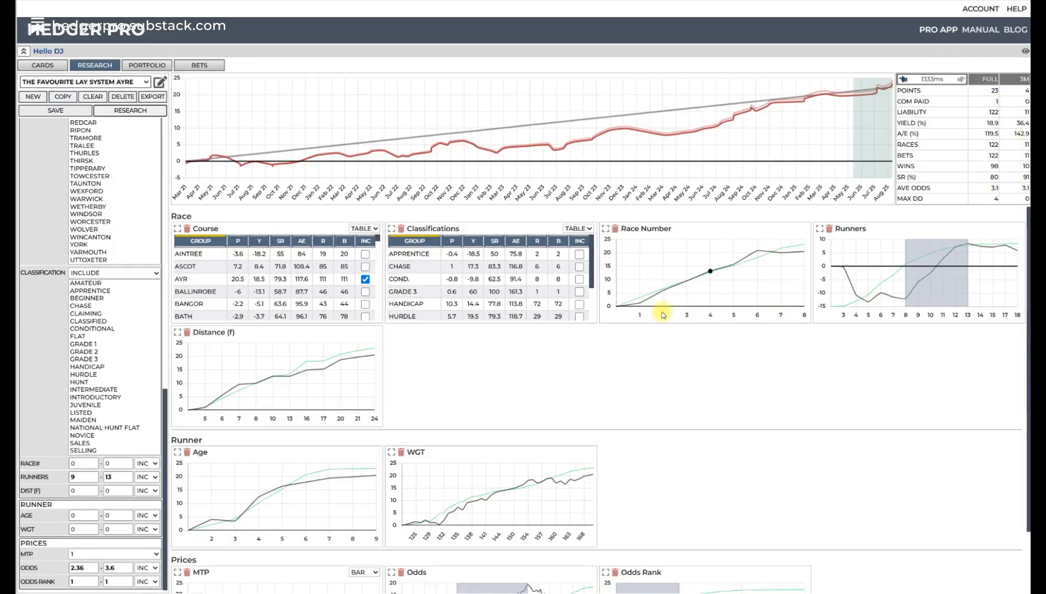
- Sort the Classifications table by profit, exclude the Apprentice and Conditional classifications, and rerun the research
click(450, 241)
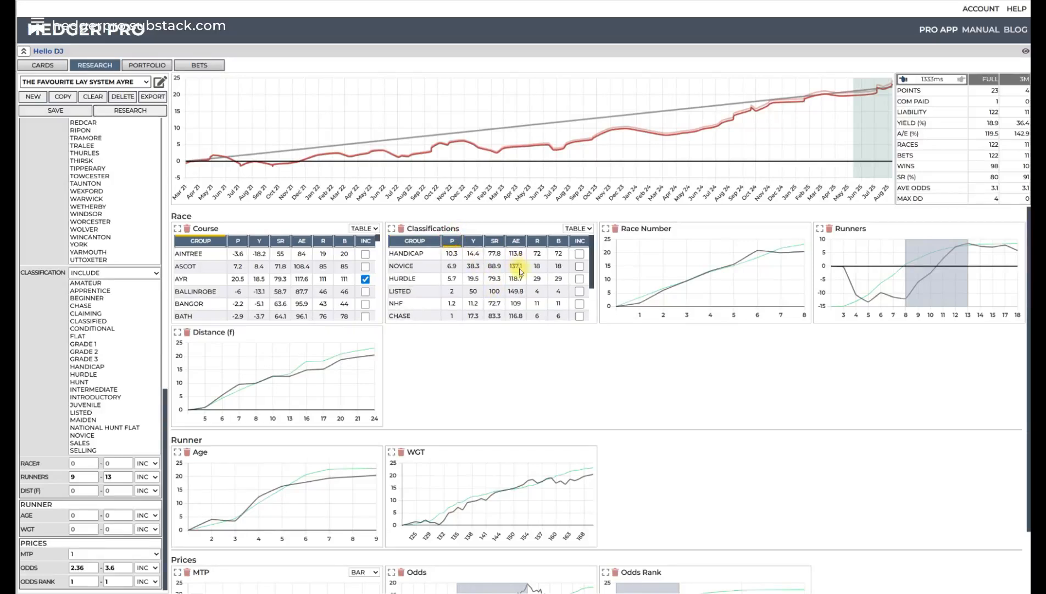
scroll(522, 285, down, 2)
click(579, 301)
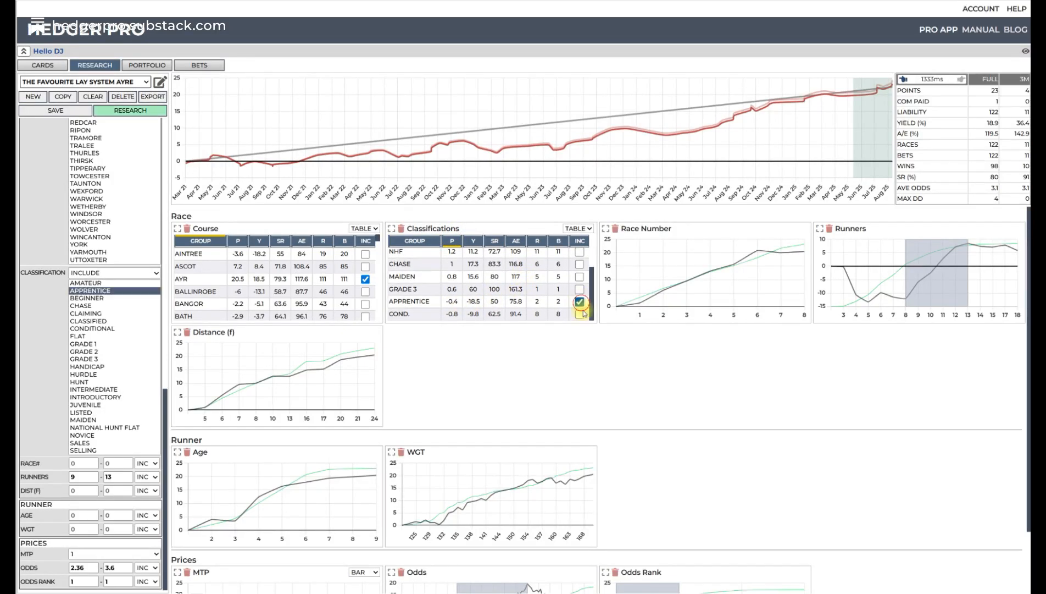
click(580, 315)
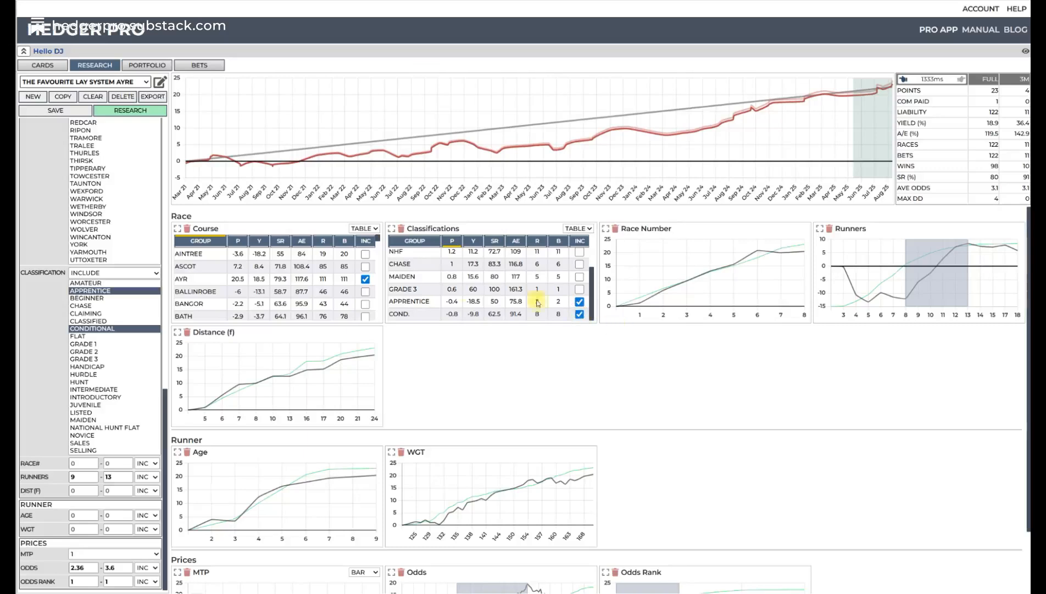
click(147, 273)
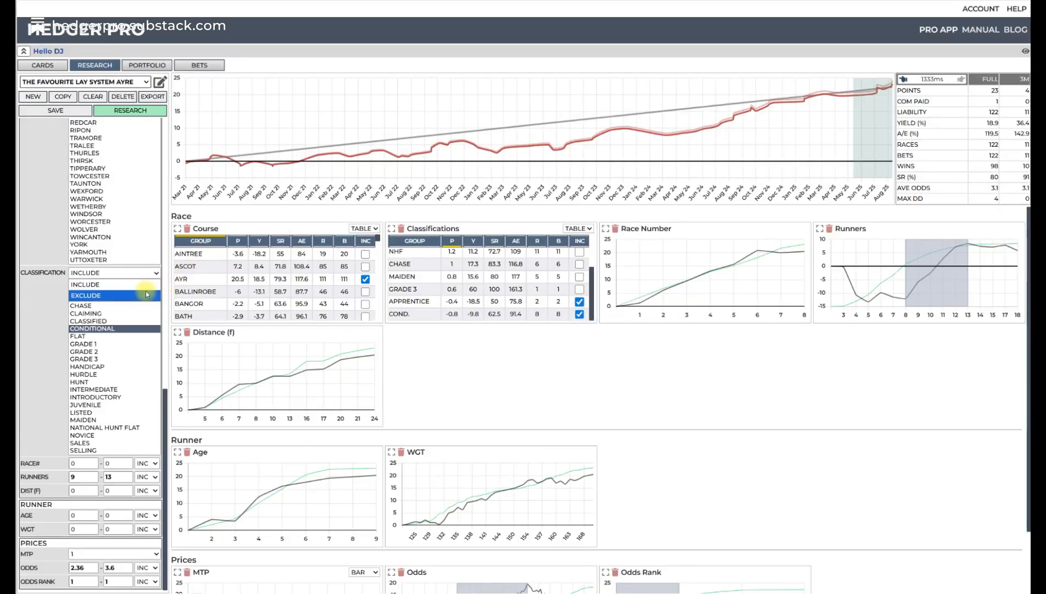
click(145, 293)
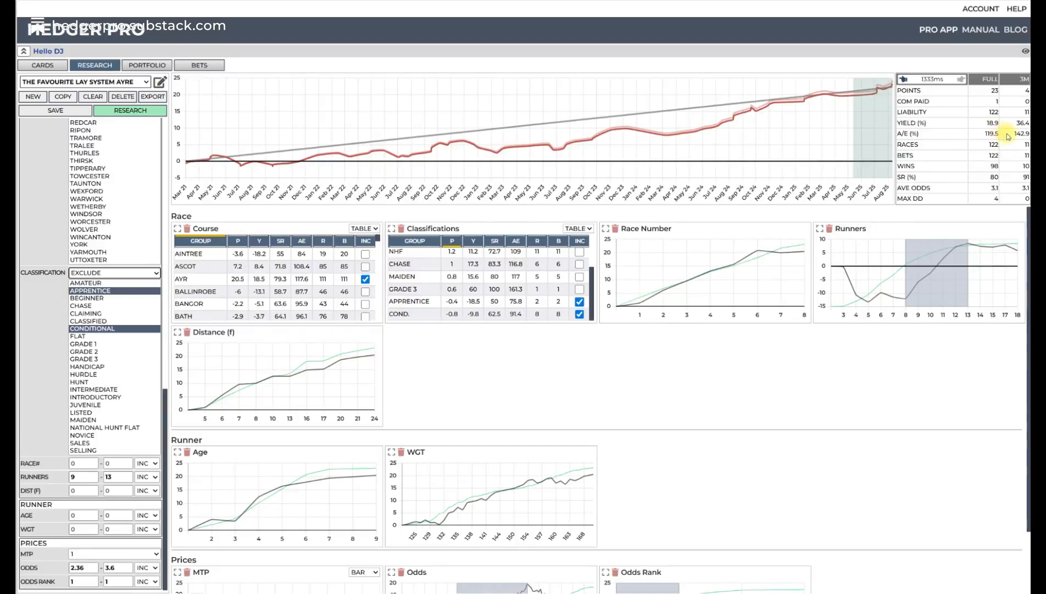
click(136, 111)
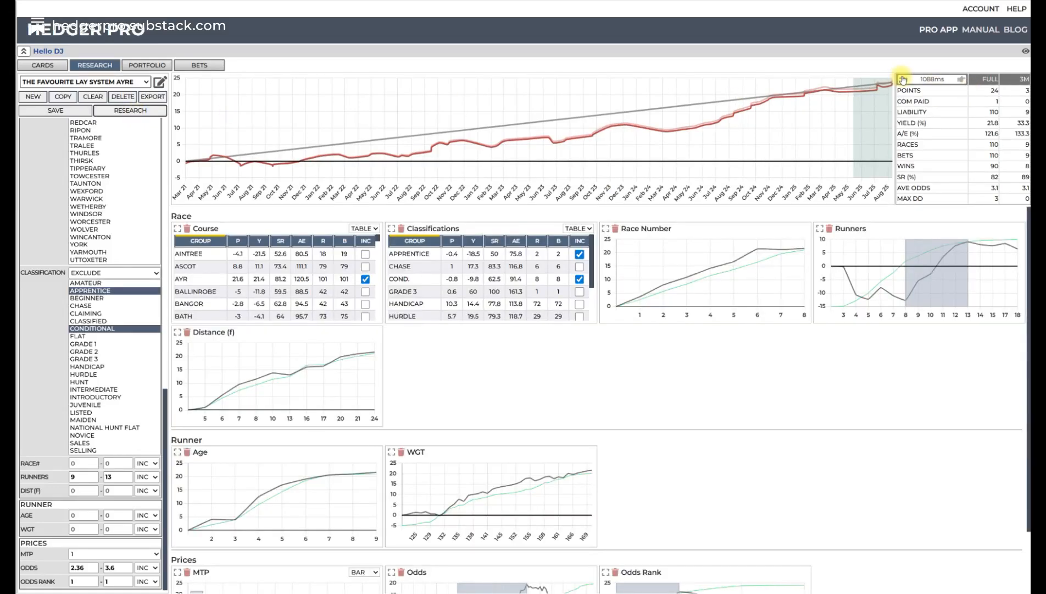
- Step back to the result without the classification exclusions and rerun the research
click(962, 79)
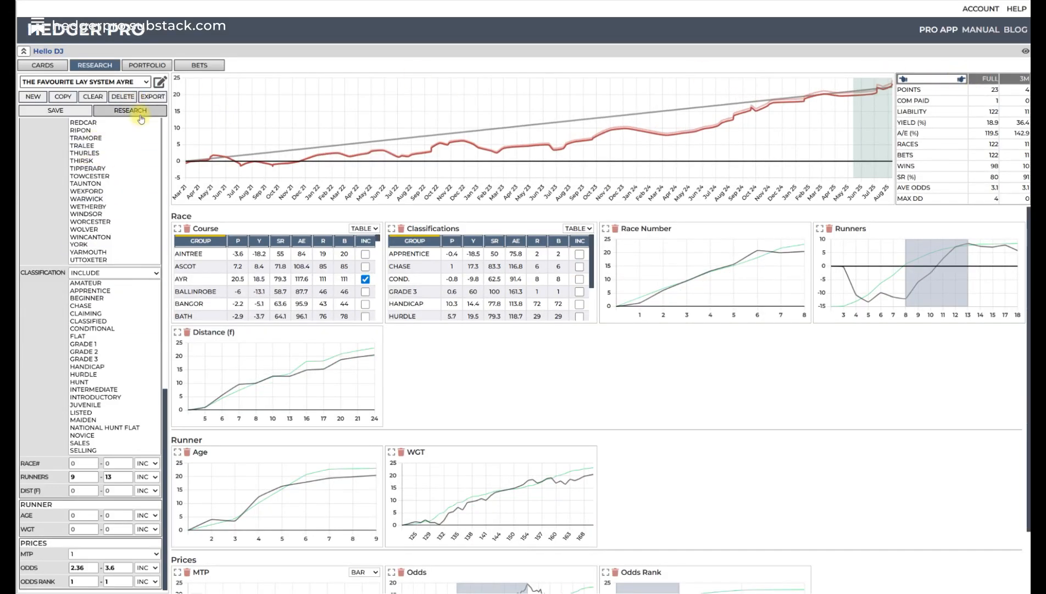
click(137, 110)
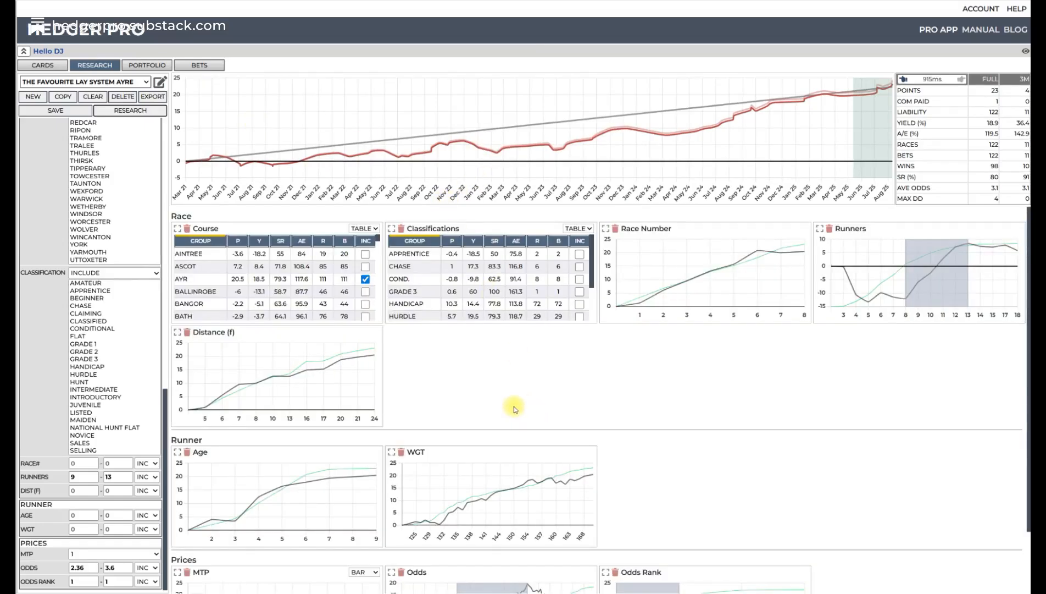
- Limit the WGT range to 132–170 on its chart, rerun the research, compare it with the previous result, and save the system
scroll(457, 444, down, 2)
drag(438, 447, 593, 431)
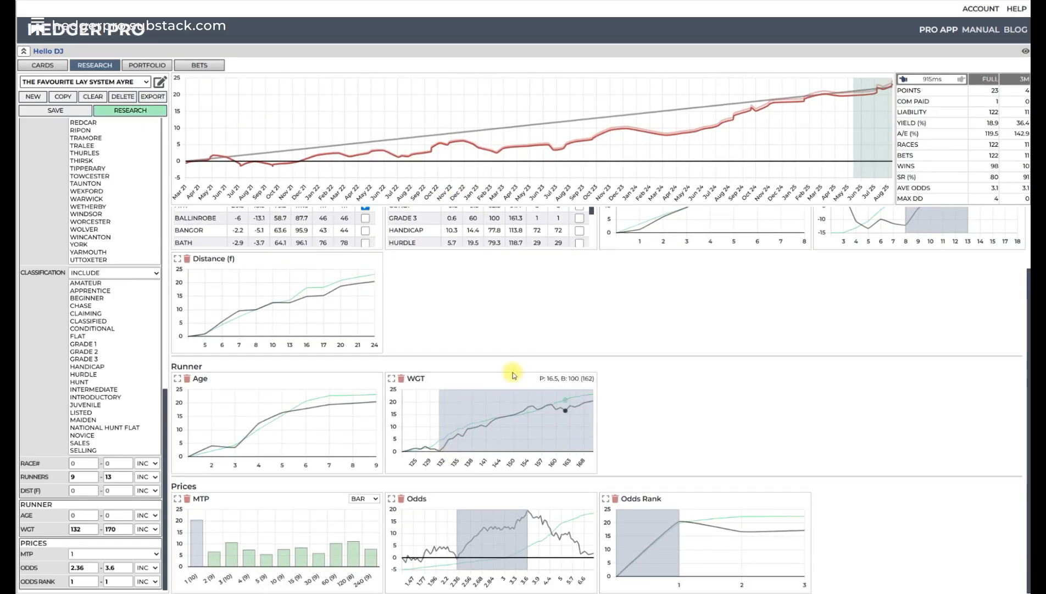
click(142, 111)
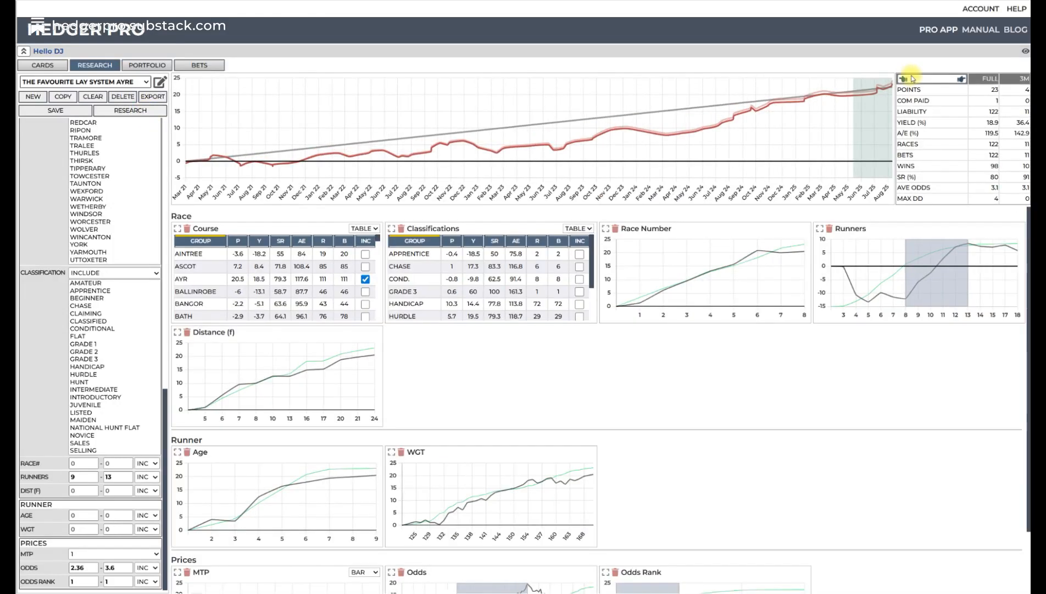
click(963, 82)
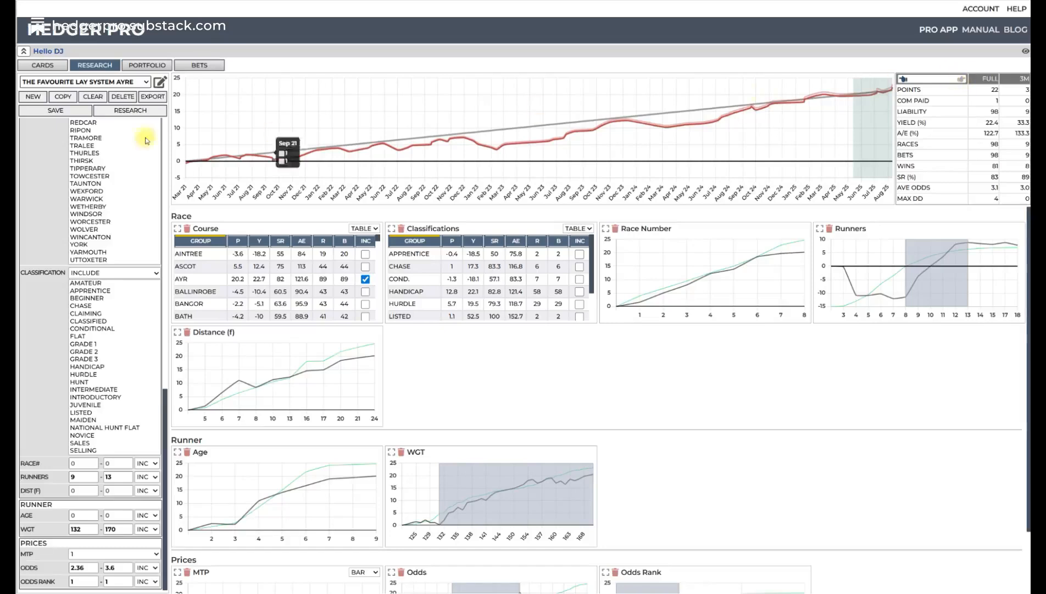
click(146, 112)
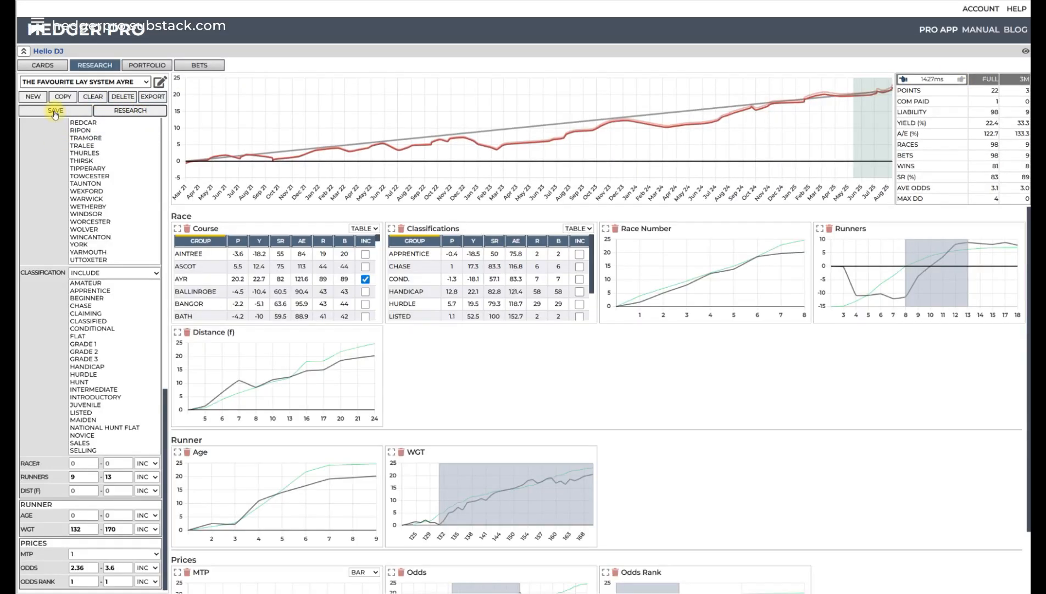
click(55, 113)
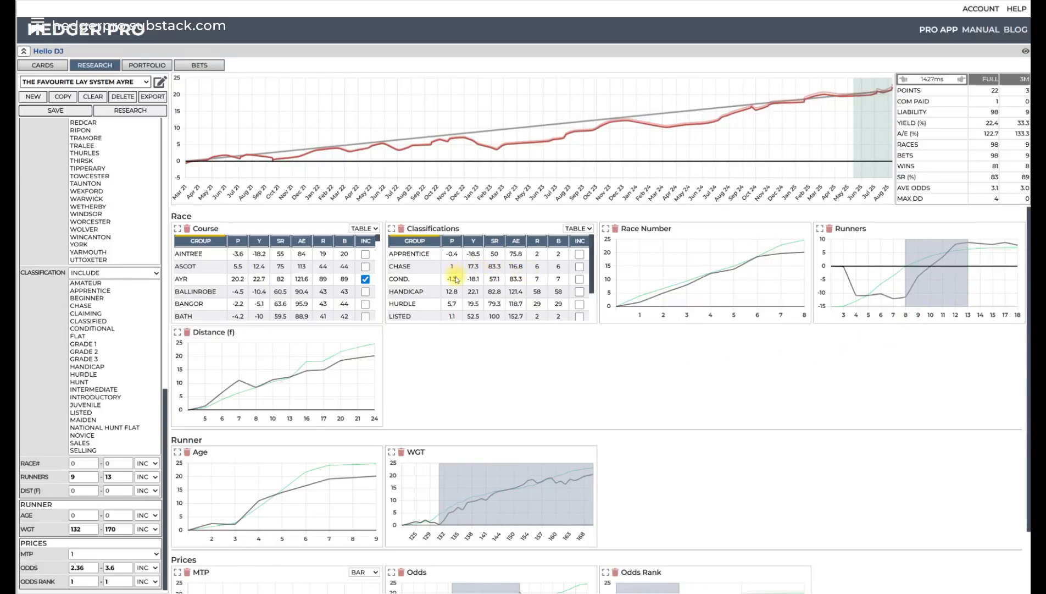
- Sort the Classifications table by profit, try excluding Apprentice and Conditional races, and rerun the research
scroll(460, 283, down, 2)
click(452, 241)
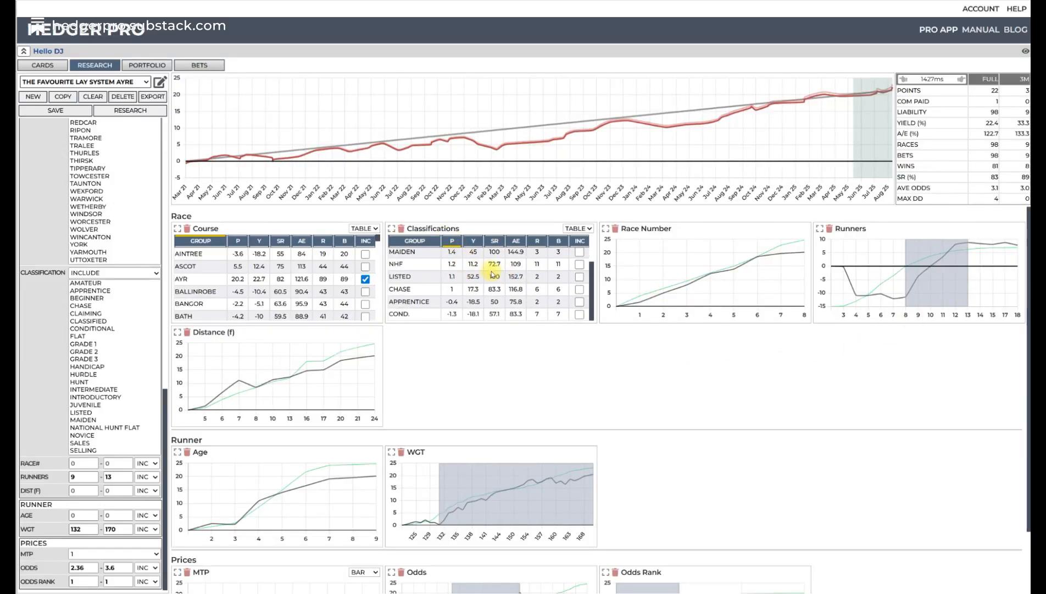
scroll(492, 272, down, 3)
scroll(493, 274, up, 3)
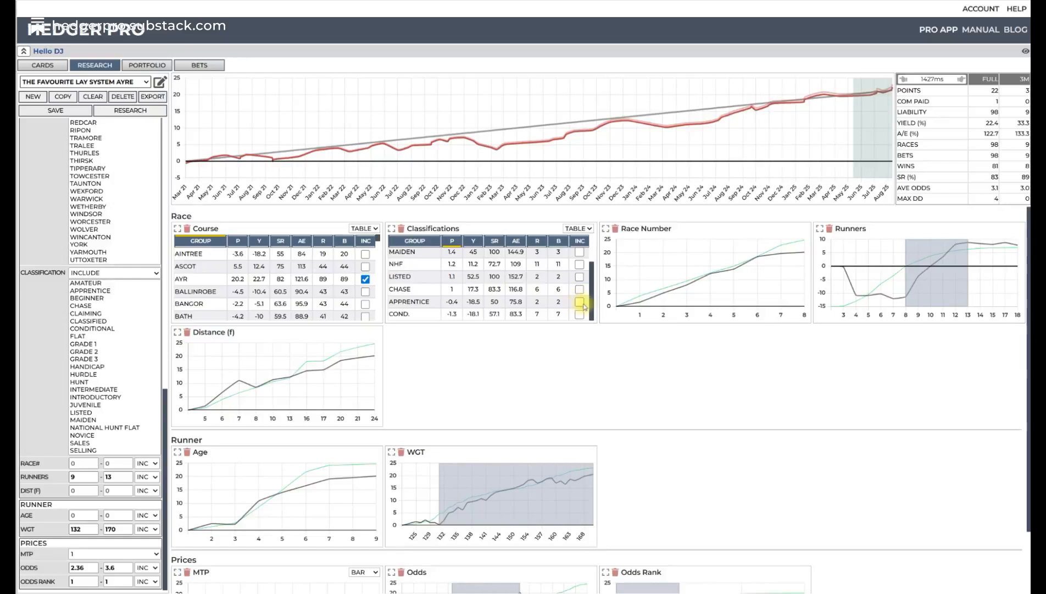
click(580, 303)
click(581, 316)
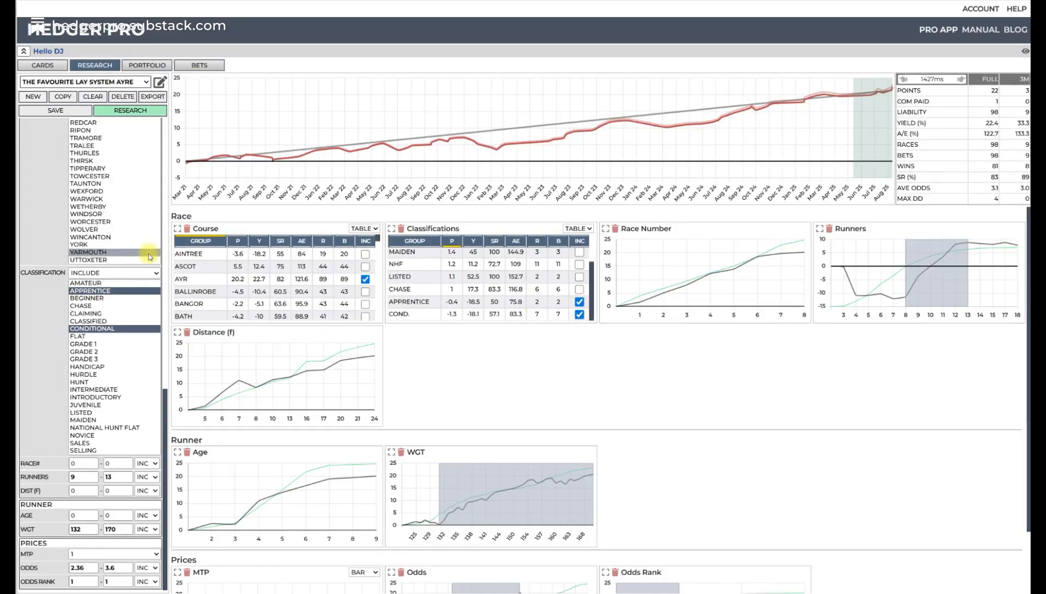
click(116, 272)
click(112, 294)
click(137, 112)
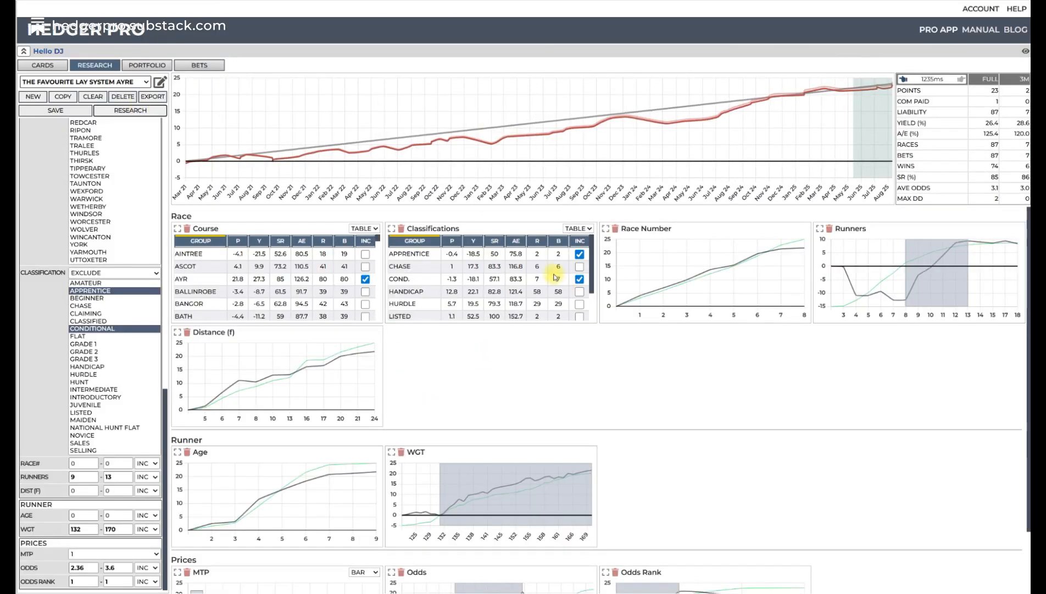
- Deselect the Apprentice and Conditional classifications and rerun the research
click(580, 253)
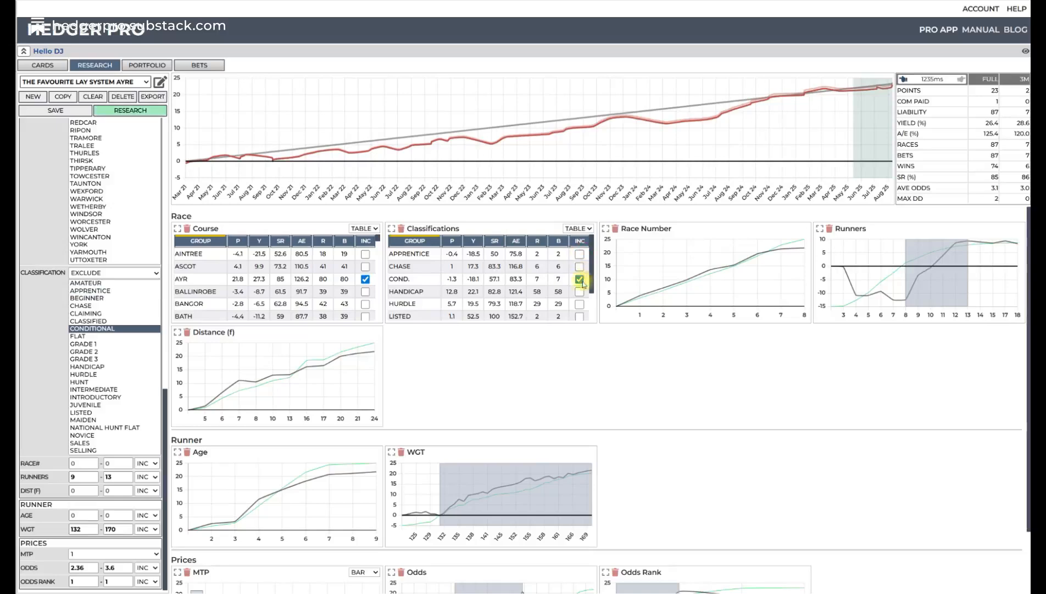
click(579, 278)
click(140, 110)
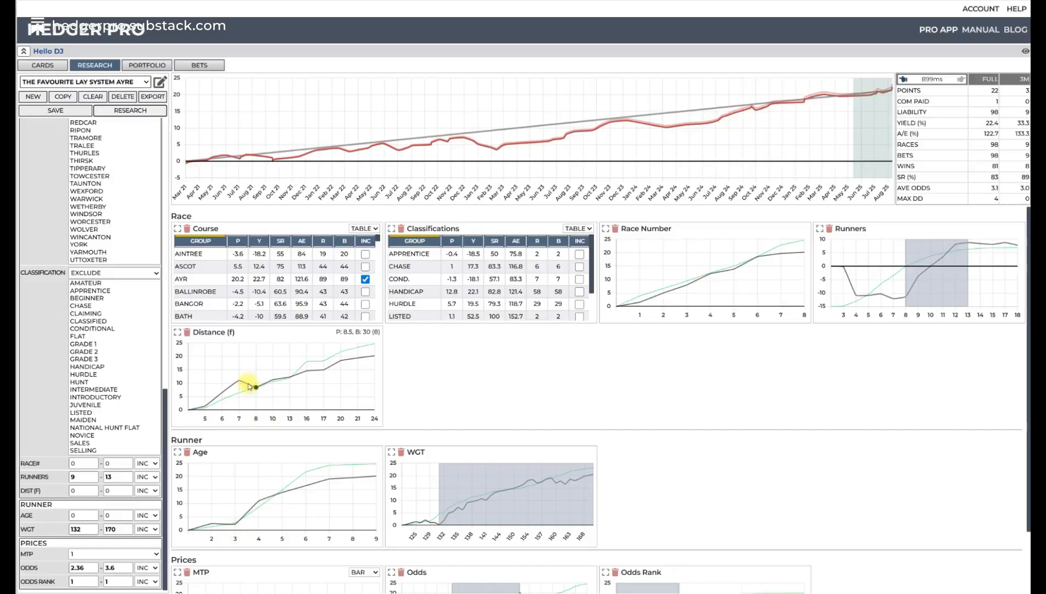
- Try limiting Distance to 10–24 furlongs on its chart, rerun the research, and return to the previous result
drag(257, 389, 379, 386)
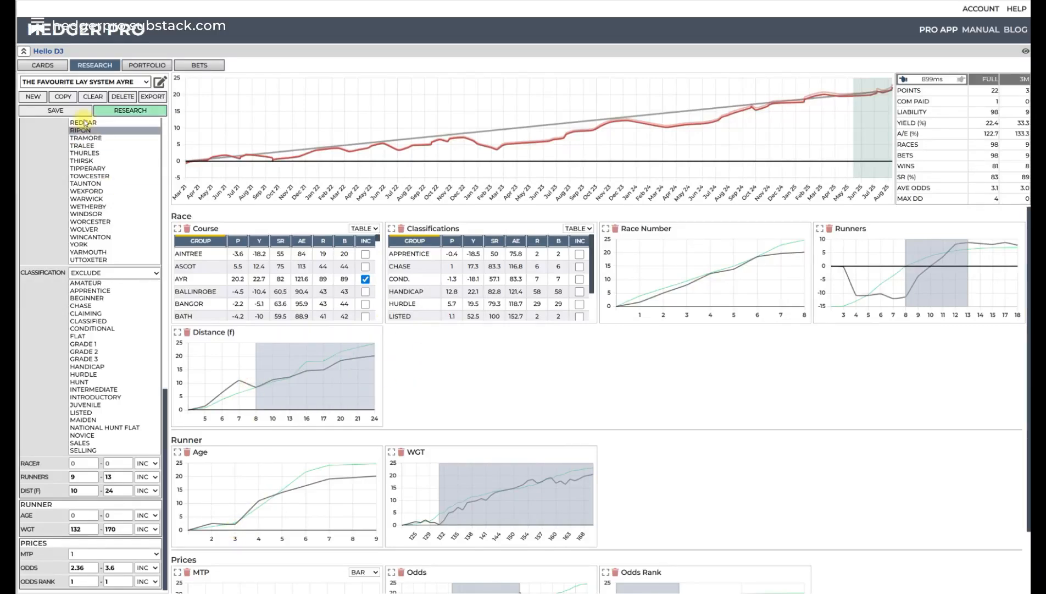
click(132, 110)
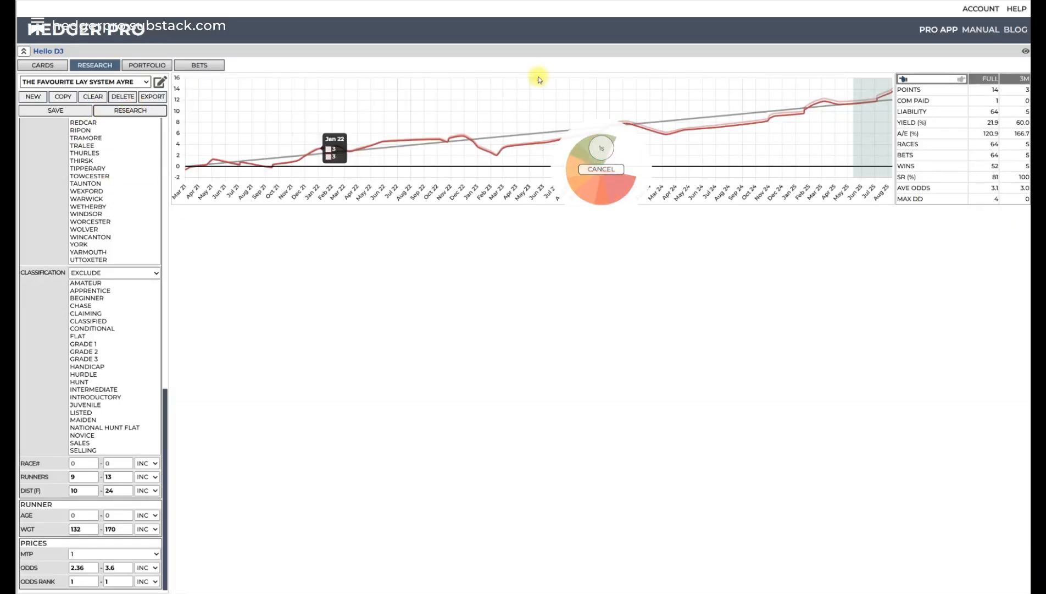
click(904, 79)
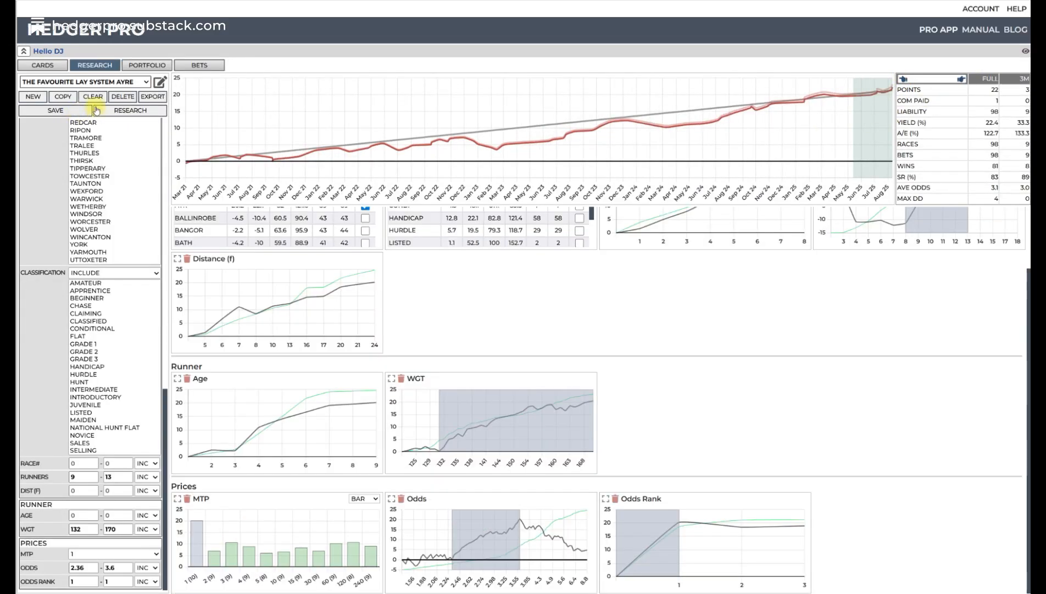
click(127, 110)
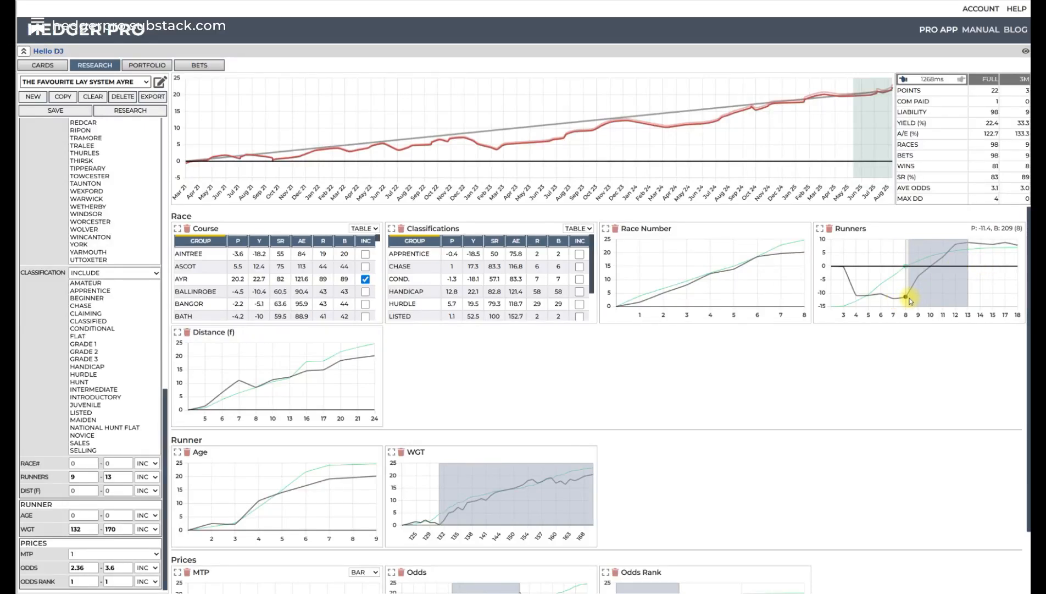
click(135, 111)
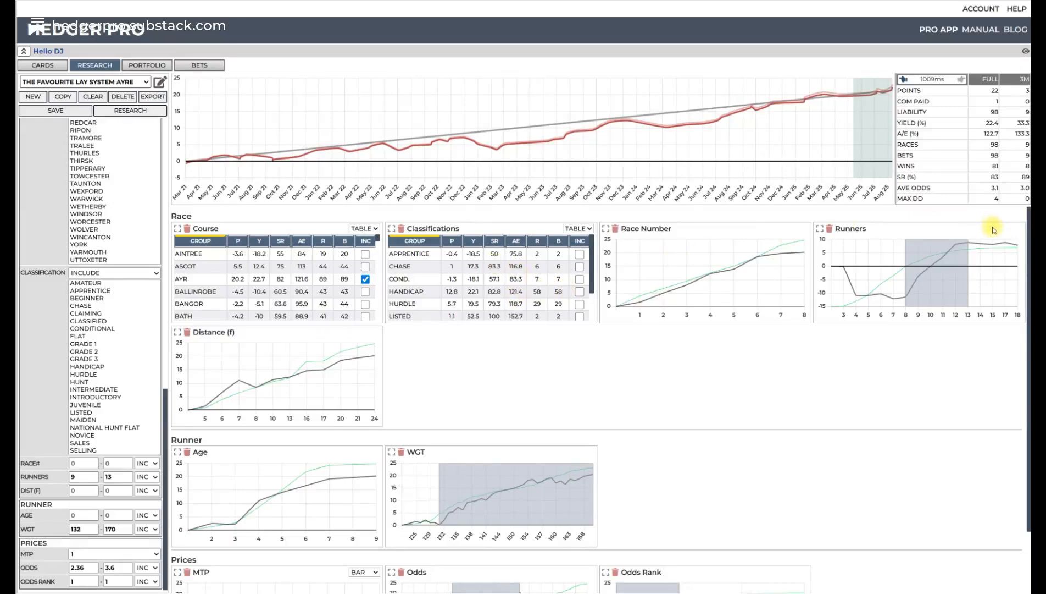
- Review the Ayr system's Runners, WGT and price charts alongside its entered filter ranges
mouse_move(914, 286)
mouse_move(508, 493)
scroll(507, 493, down, 1)
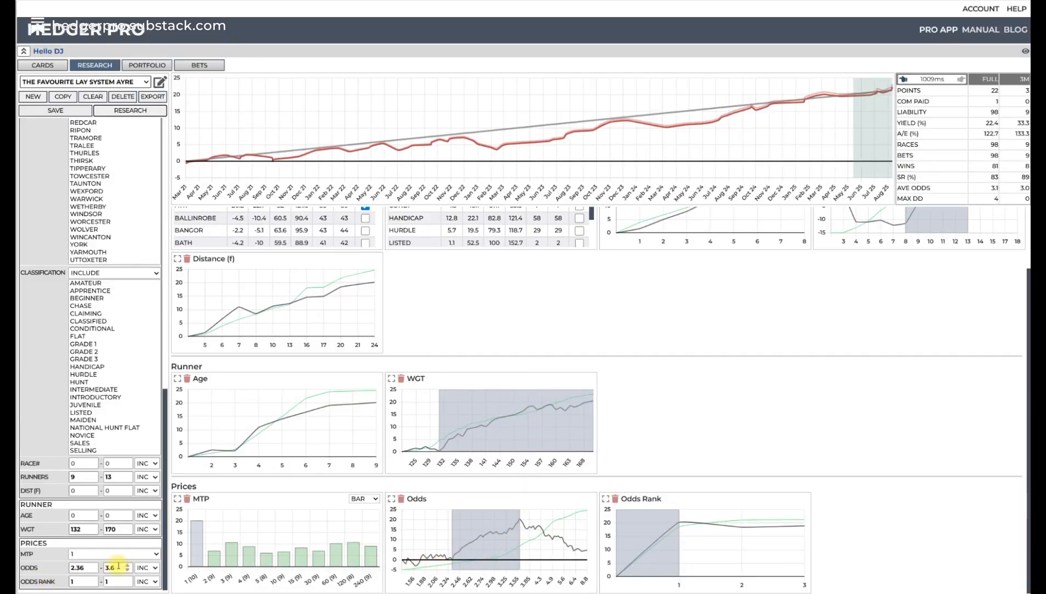
drag(119, 566, 106, 566)
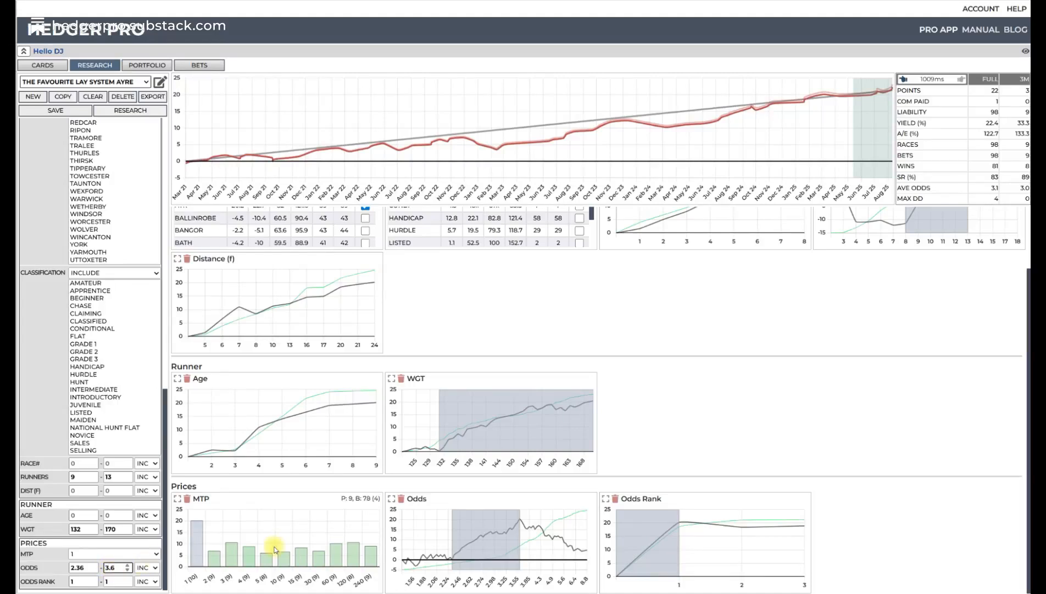
mouse_move(664, 533)
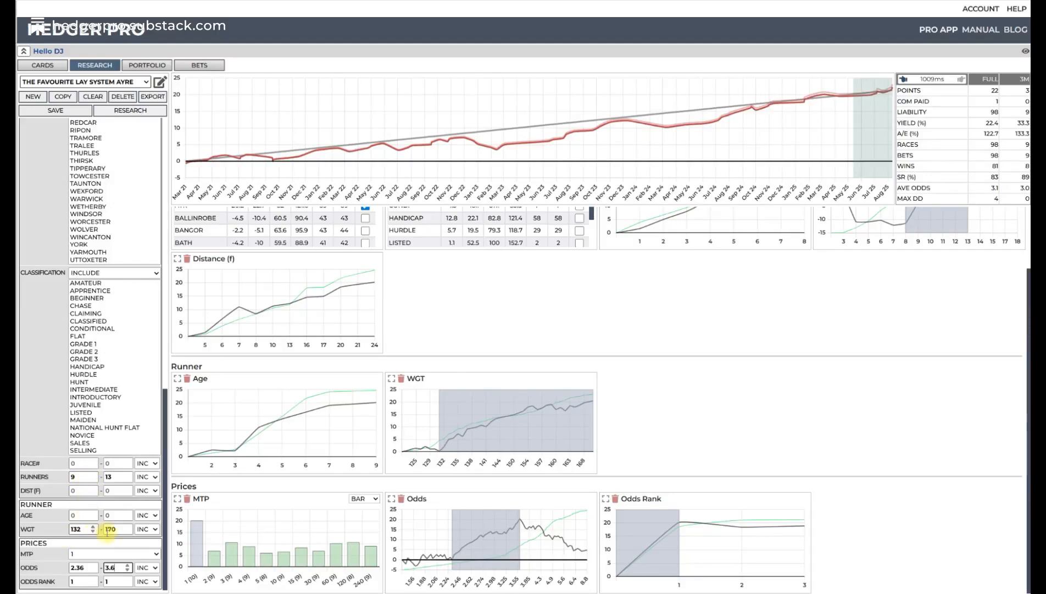
scroll(752, 388, up, 2)
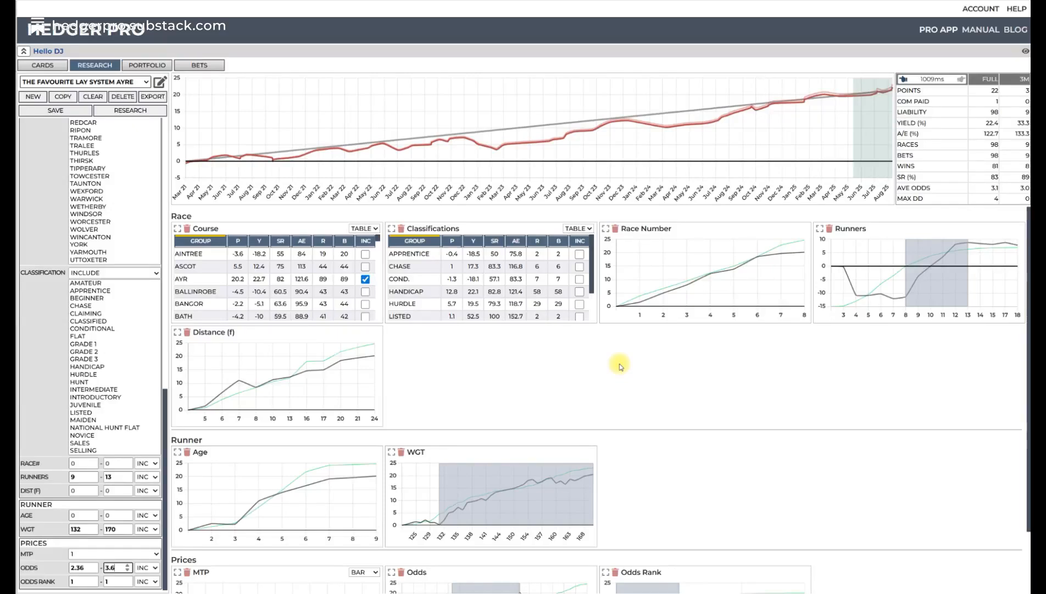
scroll(368, 338, down, 1)
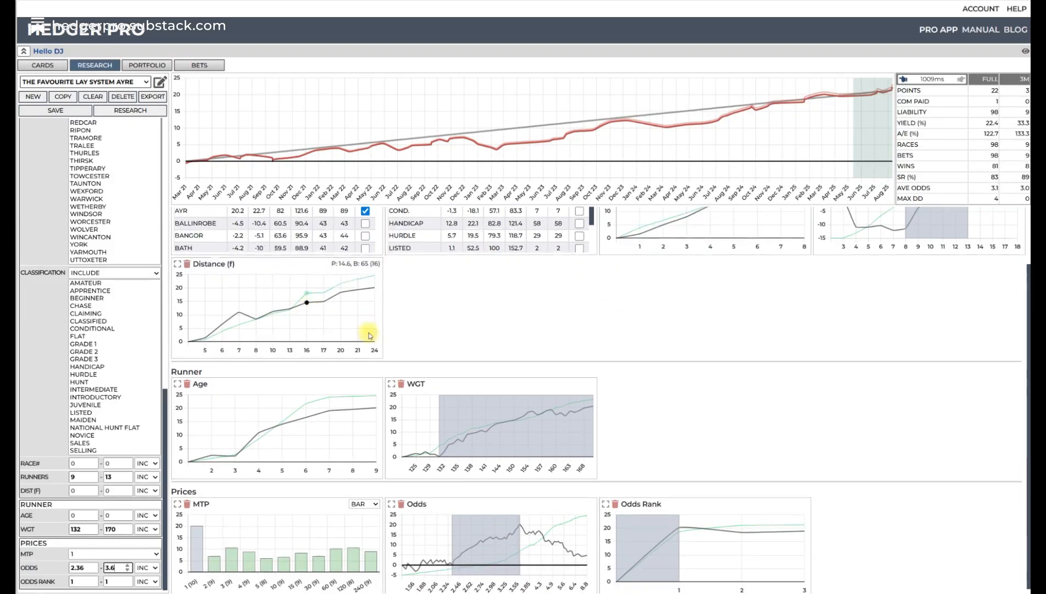
- Show the full list of available filters, look through its sections, and go over the Ayr system's charts
click(160, 81)
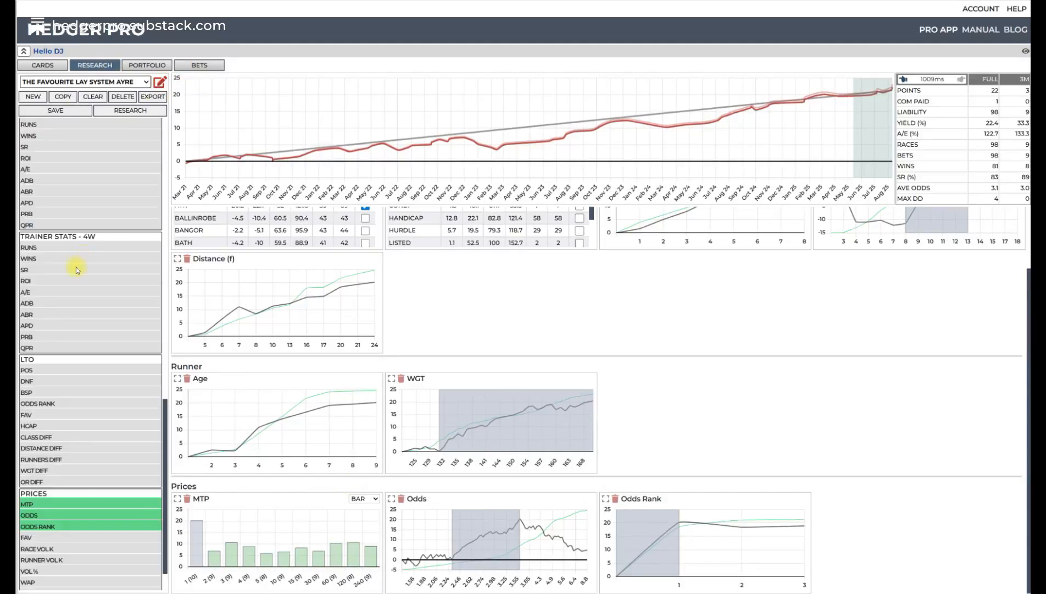
scroll(82, 341, down, 1)
scroll(83, 357, up, 10)
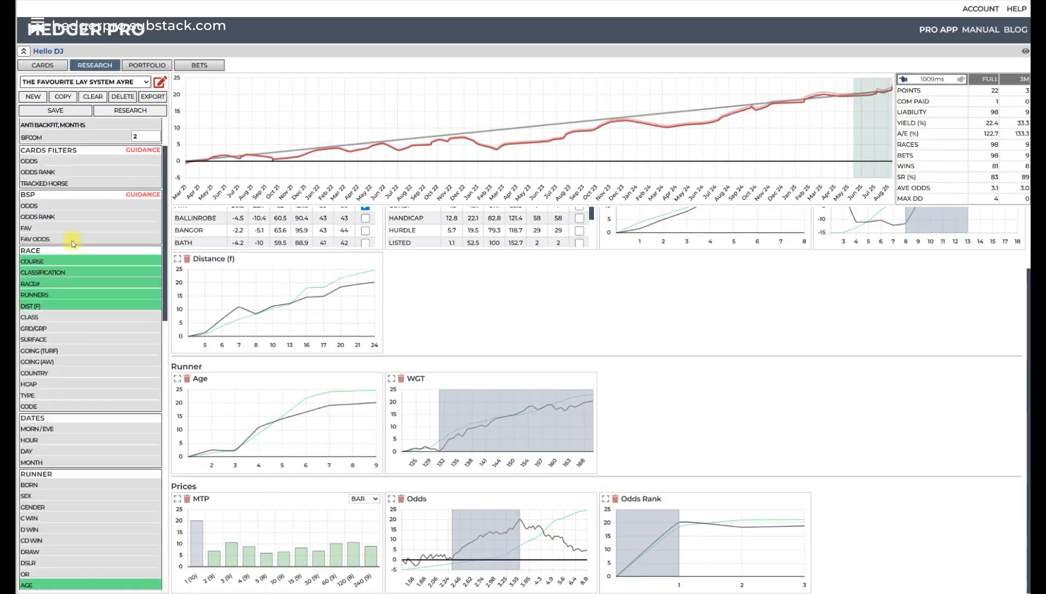
scroll(73, 257, down, 10)
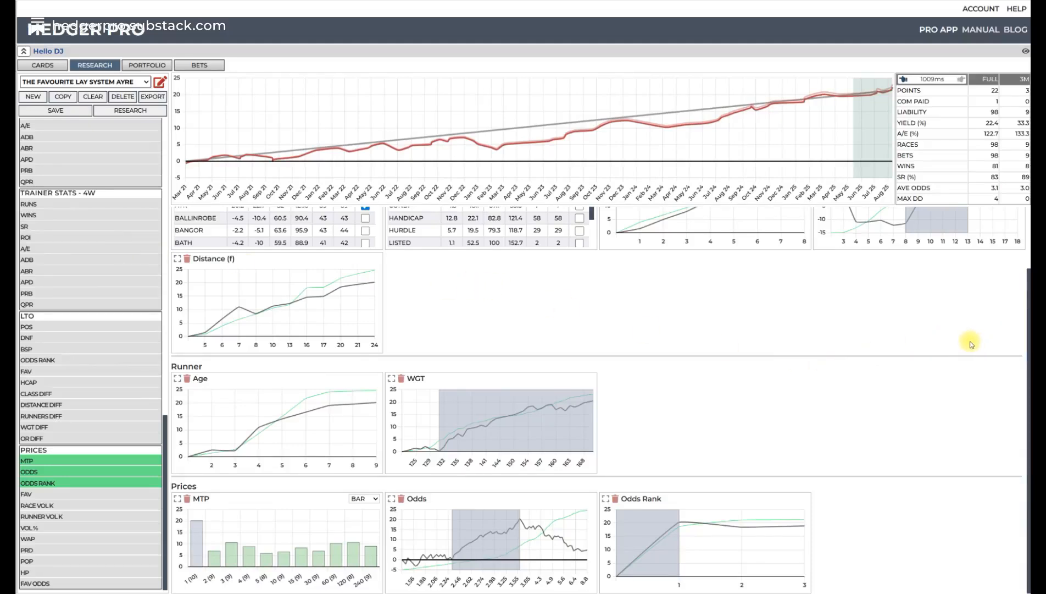
scroll(971, 344, up, 1)
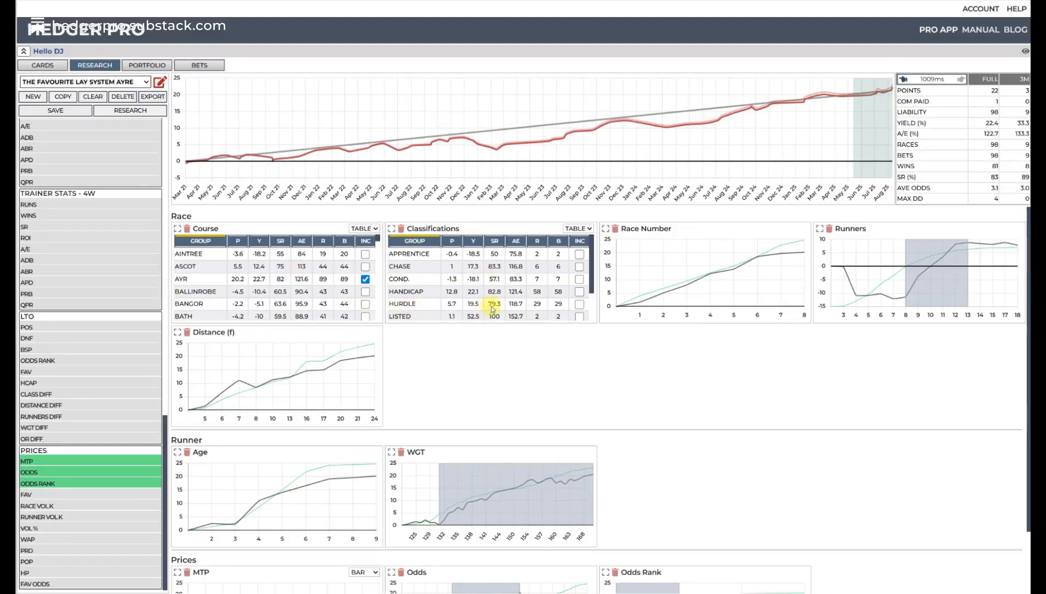
scroll(549, 316, down, 2)
scroll(696, 314, up, 2)
scroll(769, 285, down, 2)
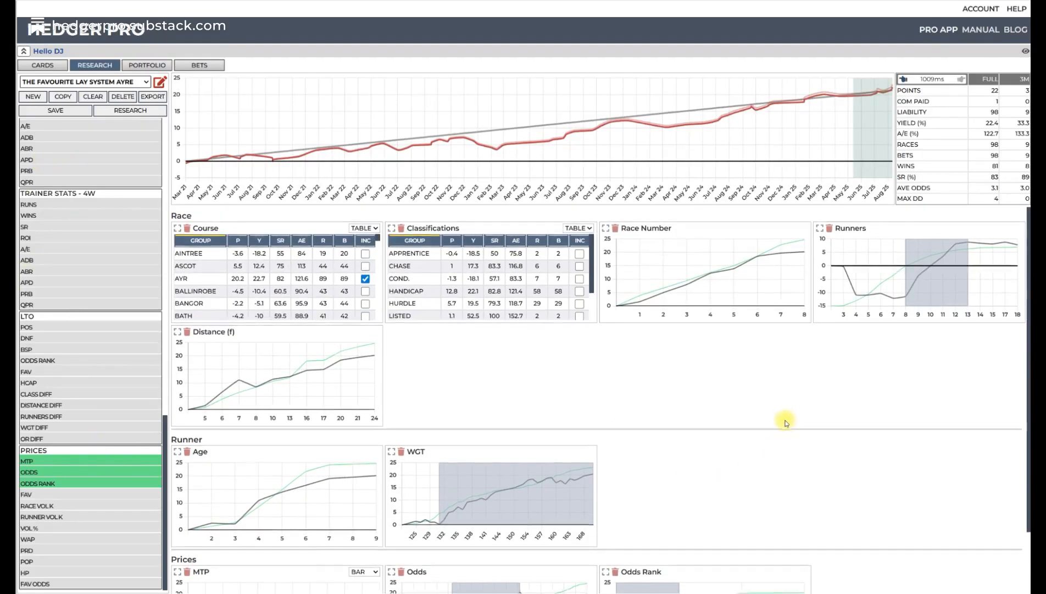
scroll(723, 441, up, 2)
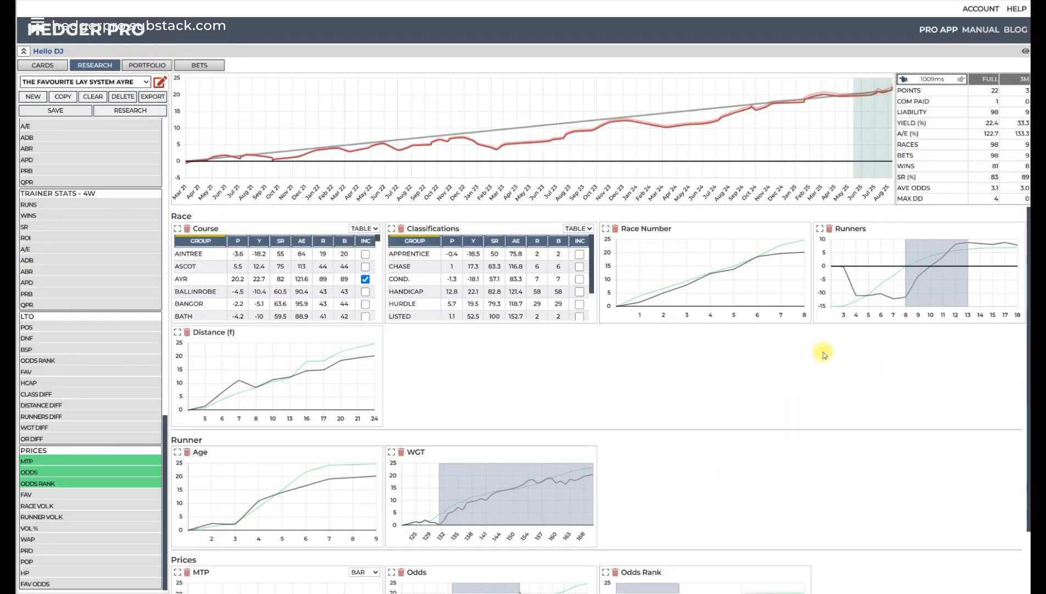
scroll(759, 311, down, 2)
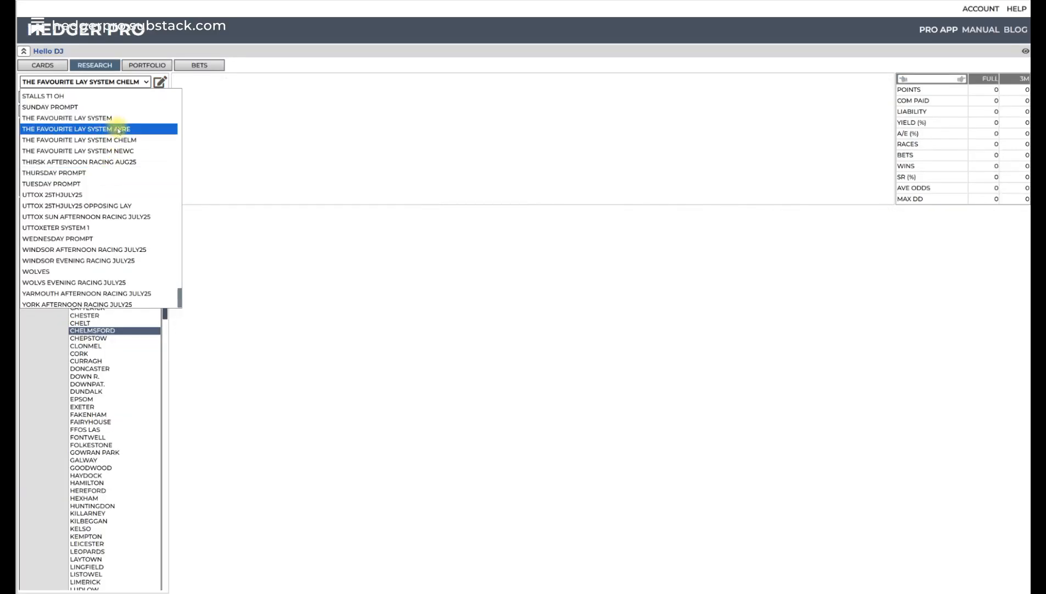
- Load THE FAVOURITE LAY SYSTEM AYRE and THE FAVOURITE LAY SYSTEM CHELM in turn, running the research for each
click(120, 132)
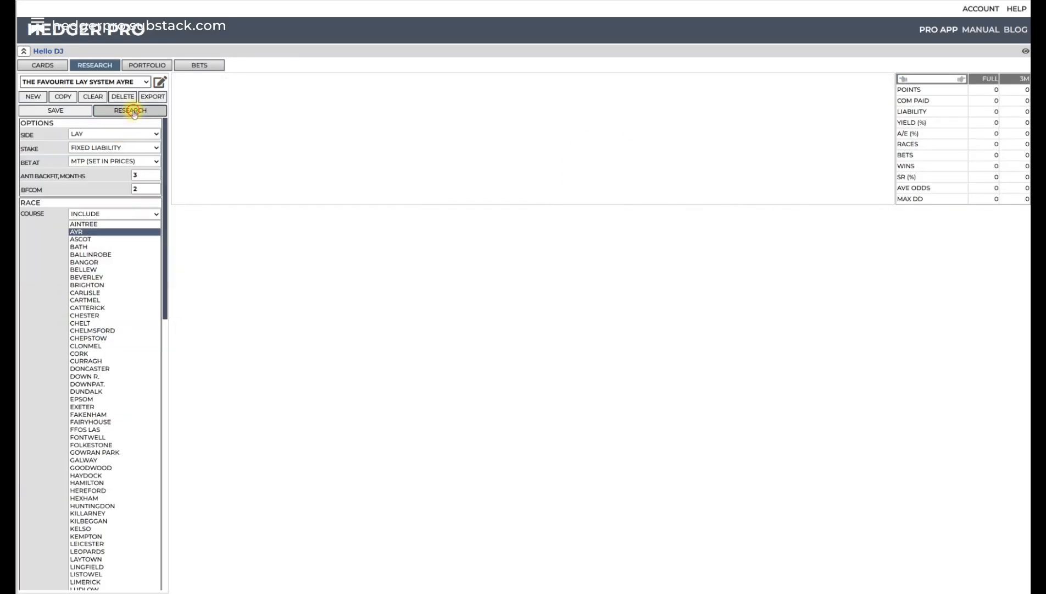
click(130, 82)
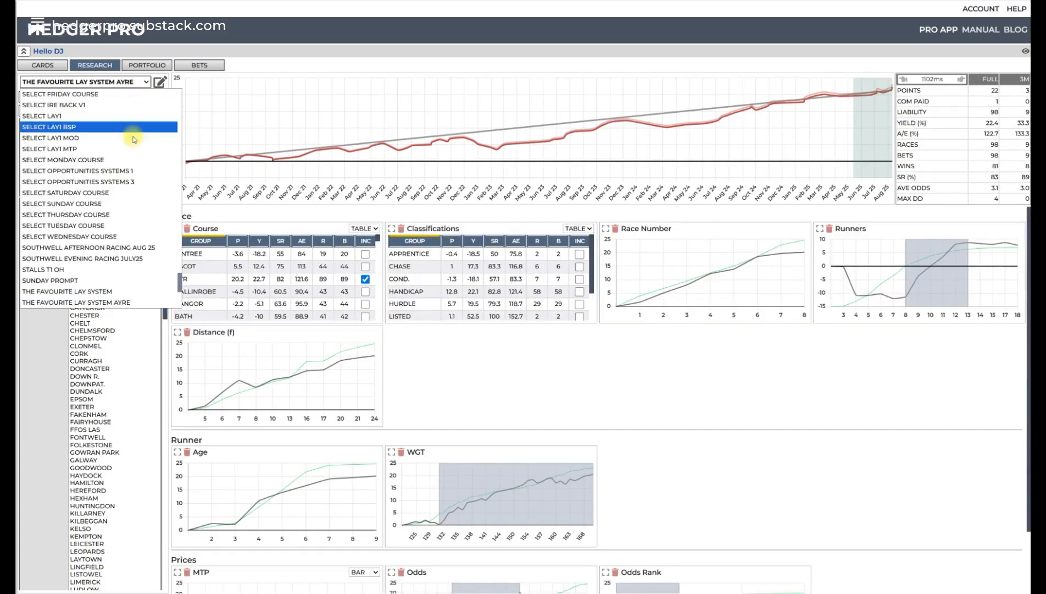
click(142, 232)
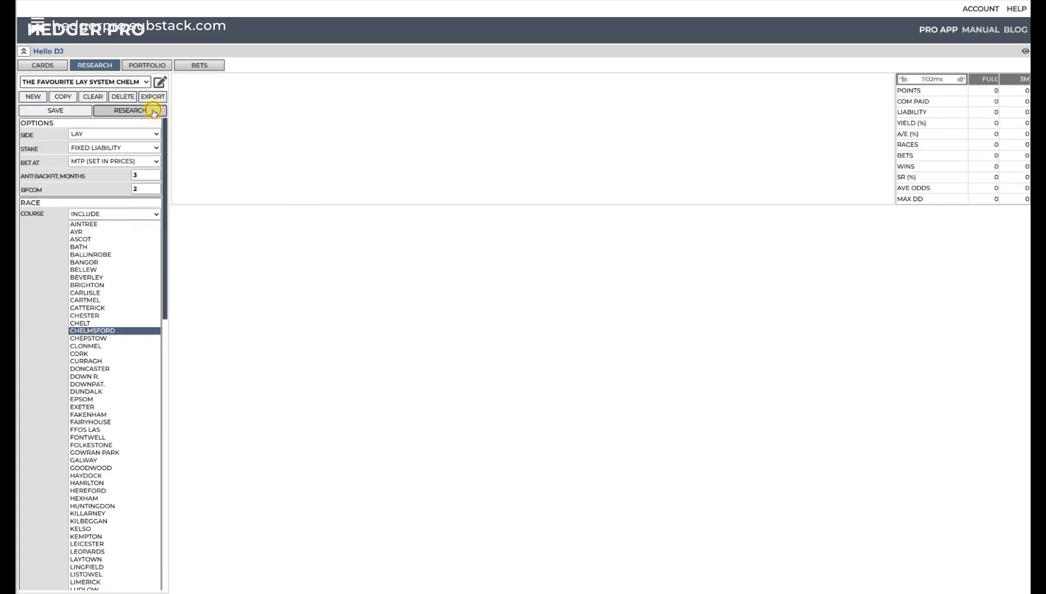
click(153, 112)
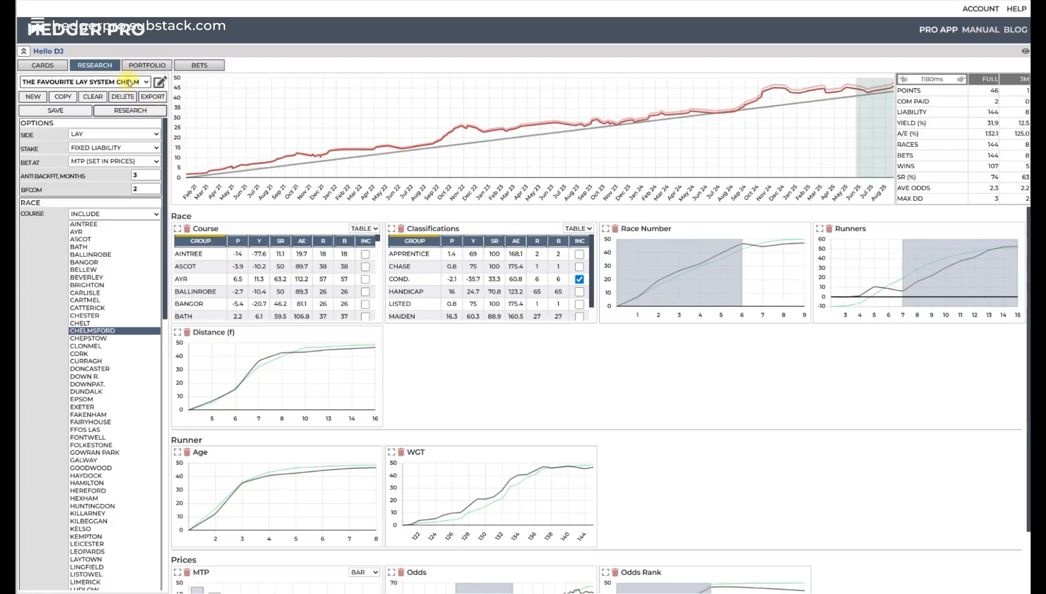
- Load THE FAVOURITE LAY SYSTEM NEWC and run its research, and switch back to THE FAVOURITE LAY SYSTEM AYRE to compare the profit charts
click(133, 83)
scroll(132, 154, down, 3)
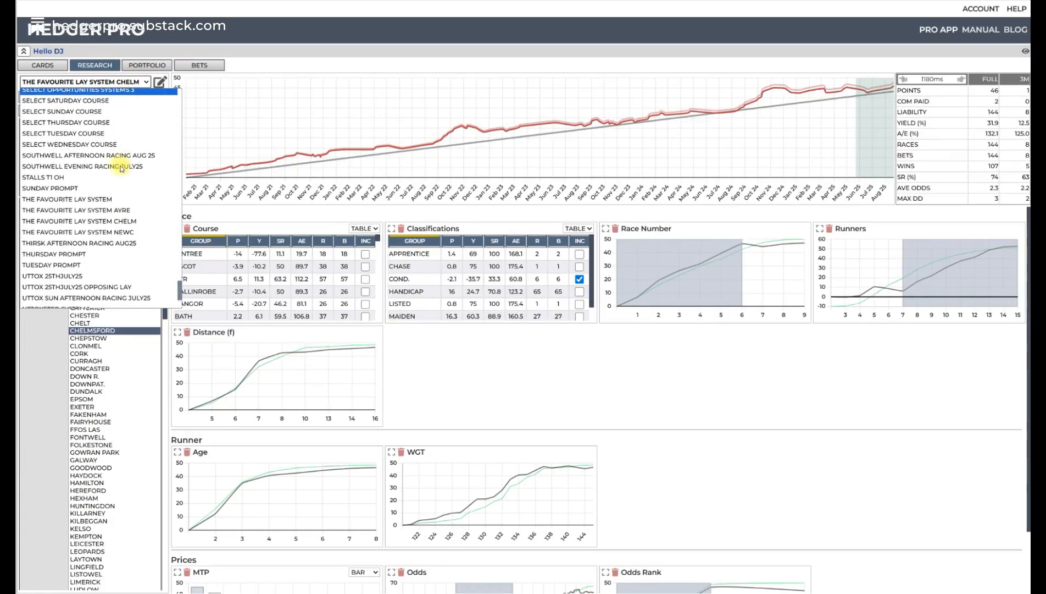
click(118, 232)
click(143, 114)
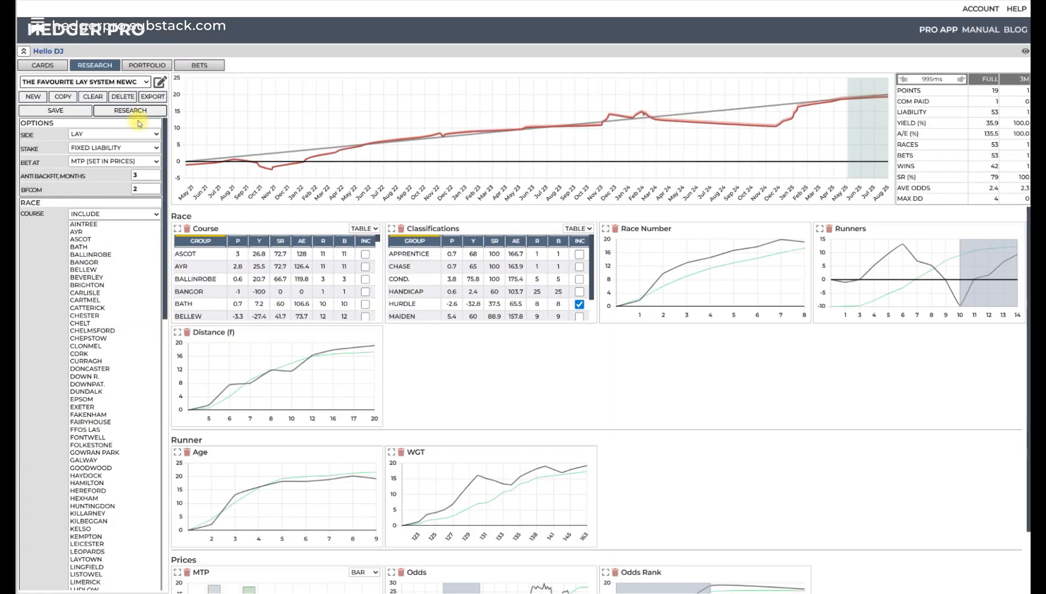
click(125, 82)
click(110, 281)
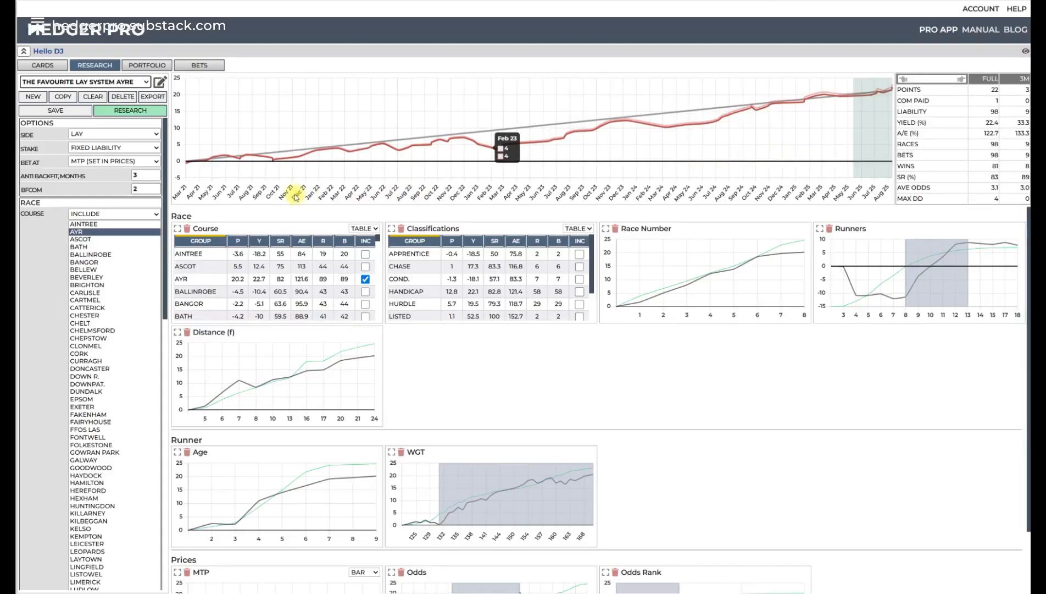
- Load THE FAVOURITE LAY SYSTEM CHELM, followed by THE FAVOURITE LAY SYSTEM NEWC, to compare their results
click(137, 83)
scroll(160, 114, down, 3)
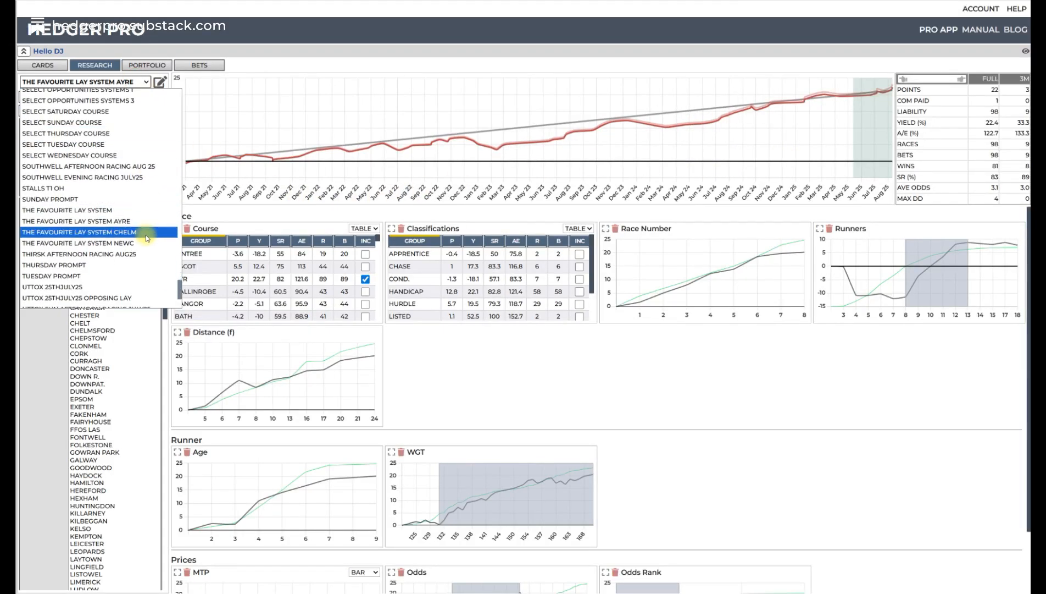
click(143, 235)
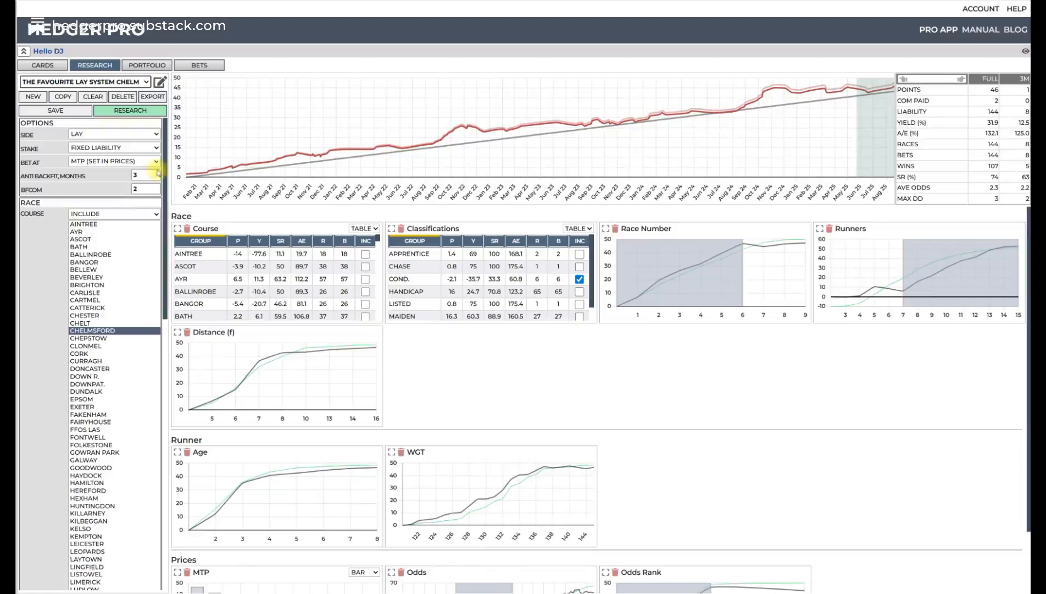
click(137, 82)
scroll(138, 156, down, 2)
click(132, 232)
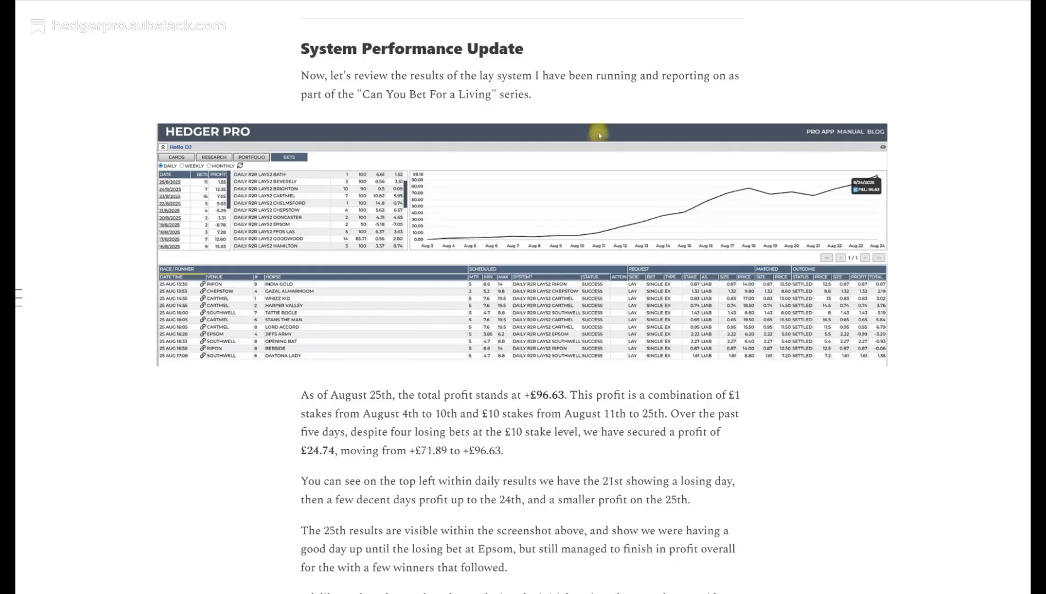
- Switch to the Hedger Pro Substack and go from the "Can You Bet For a Living Pt 3.5" article to the publication's home page
scroll(830, 338, up, 10)
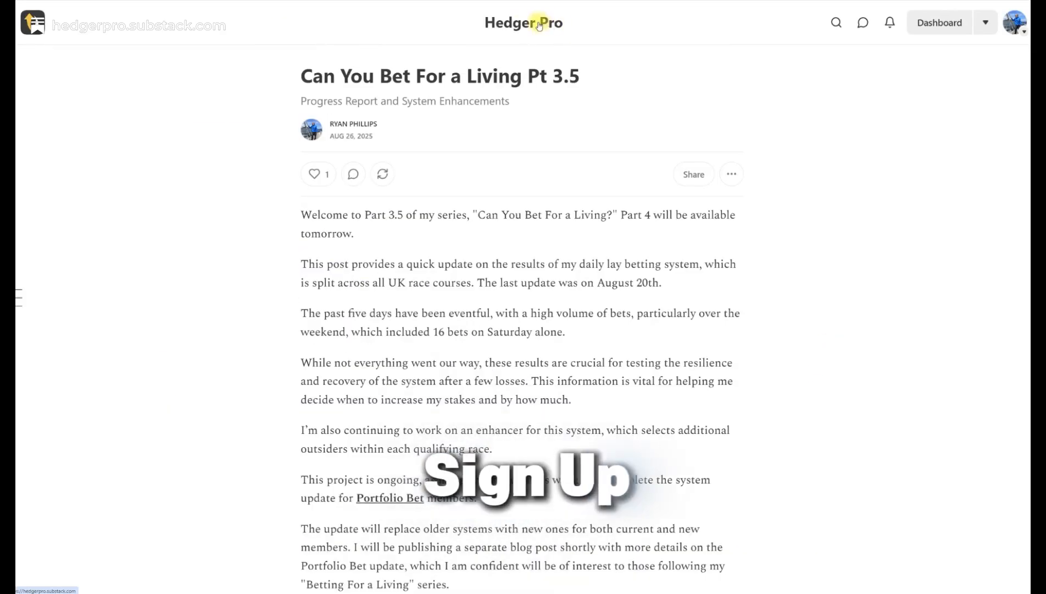
click(538, 25)
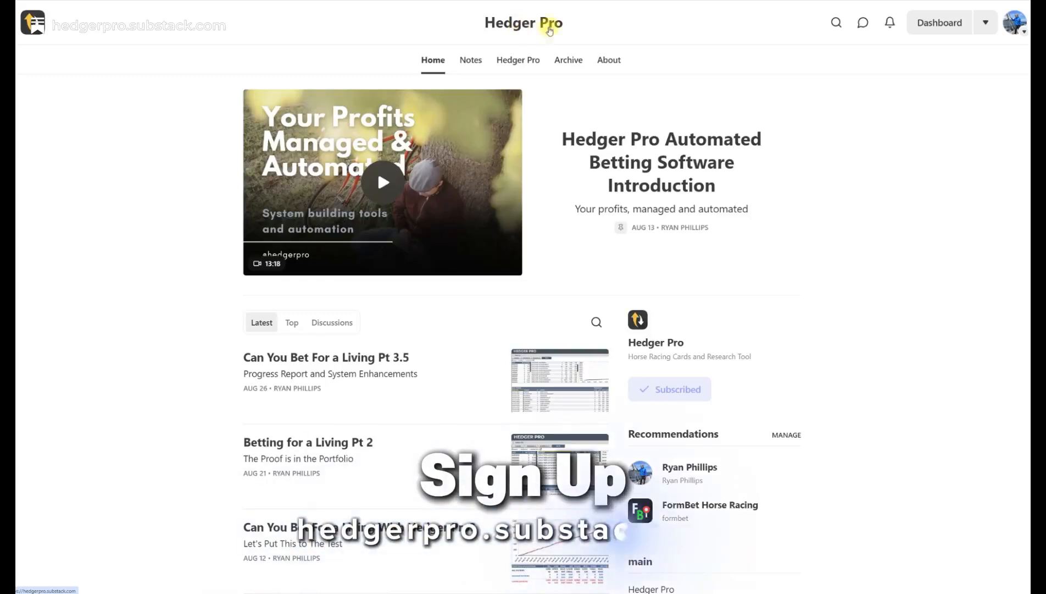